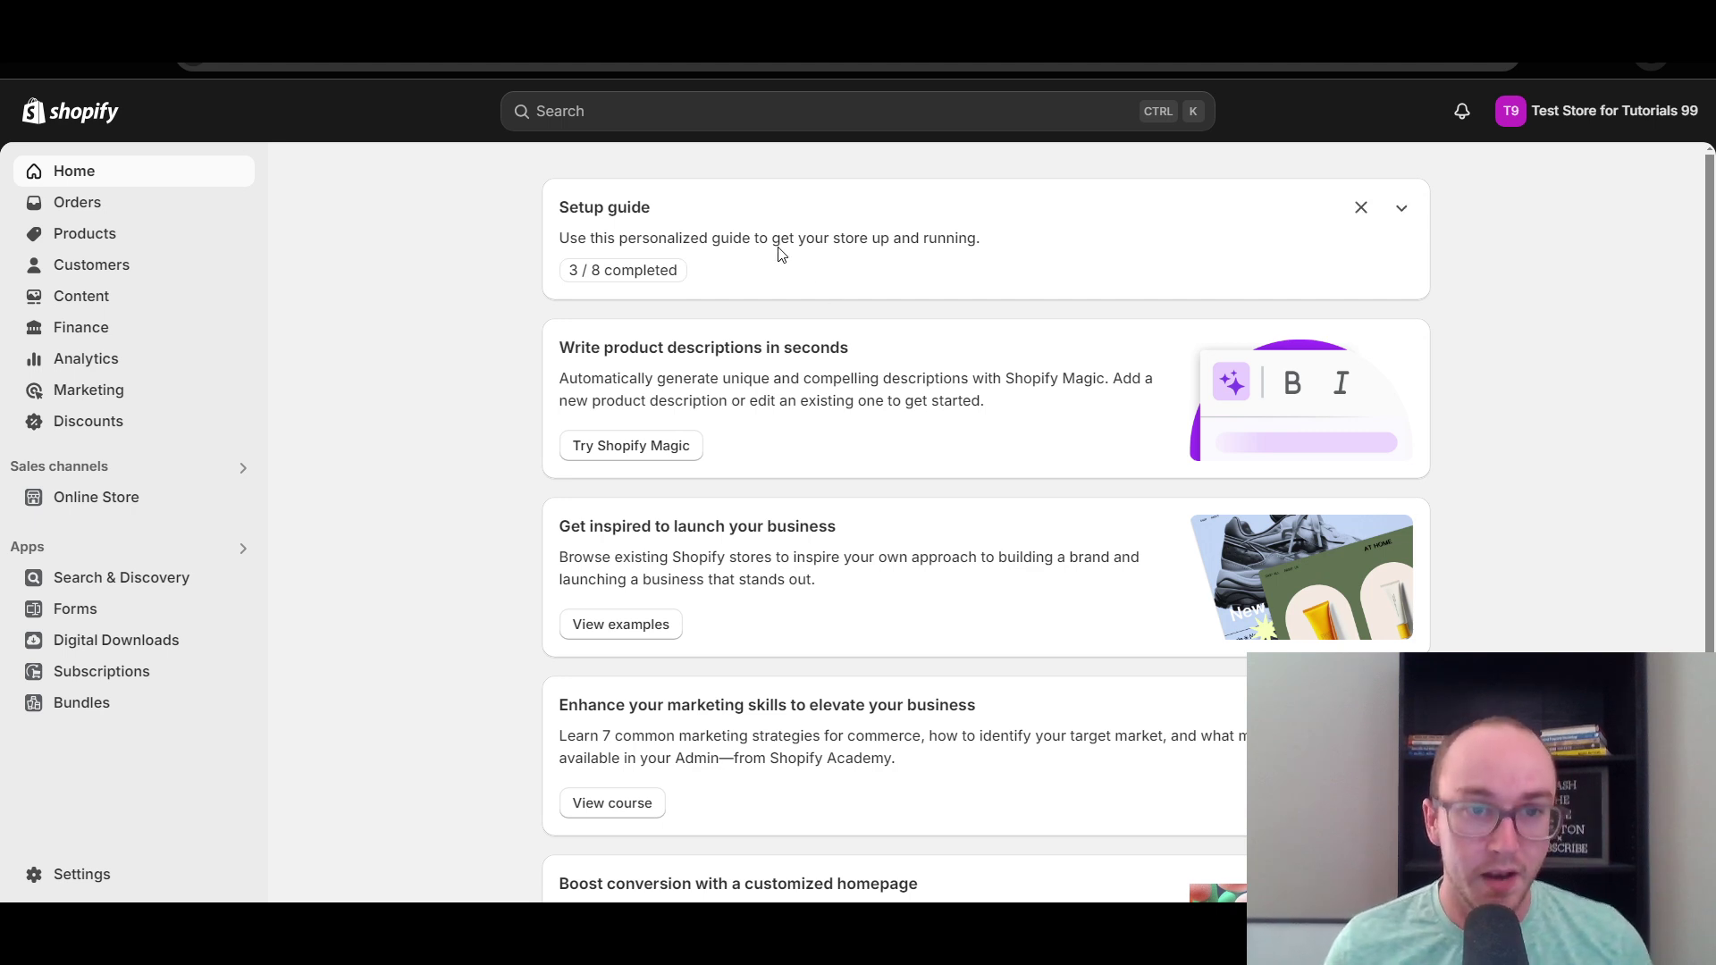
# Step: Open the second customer's page and start editing their $0.00 store credit balance
pyautogui.click(105, 264)
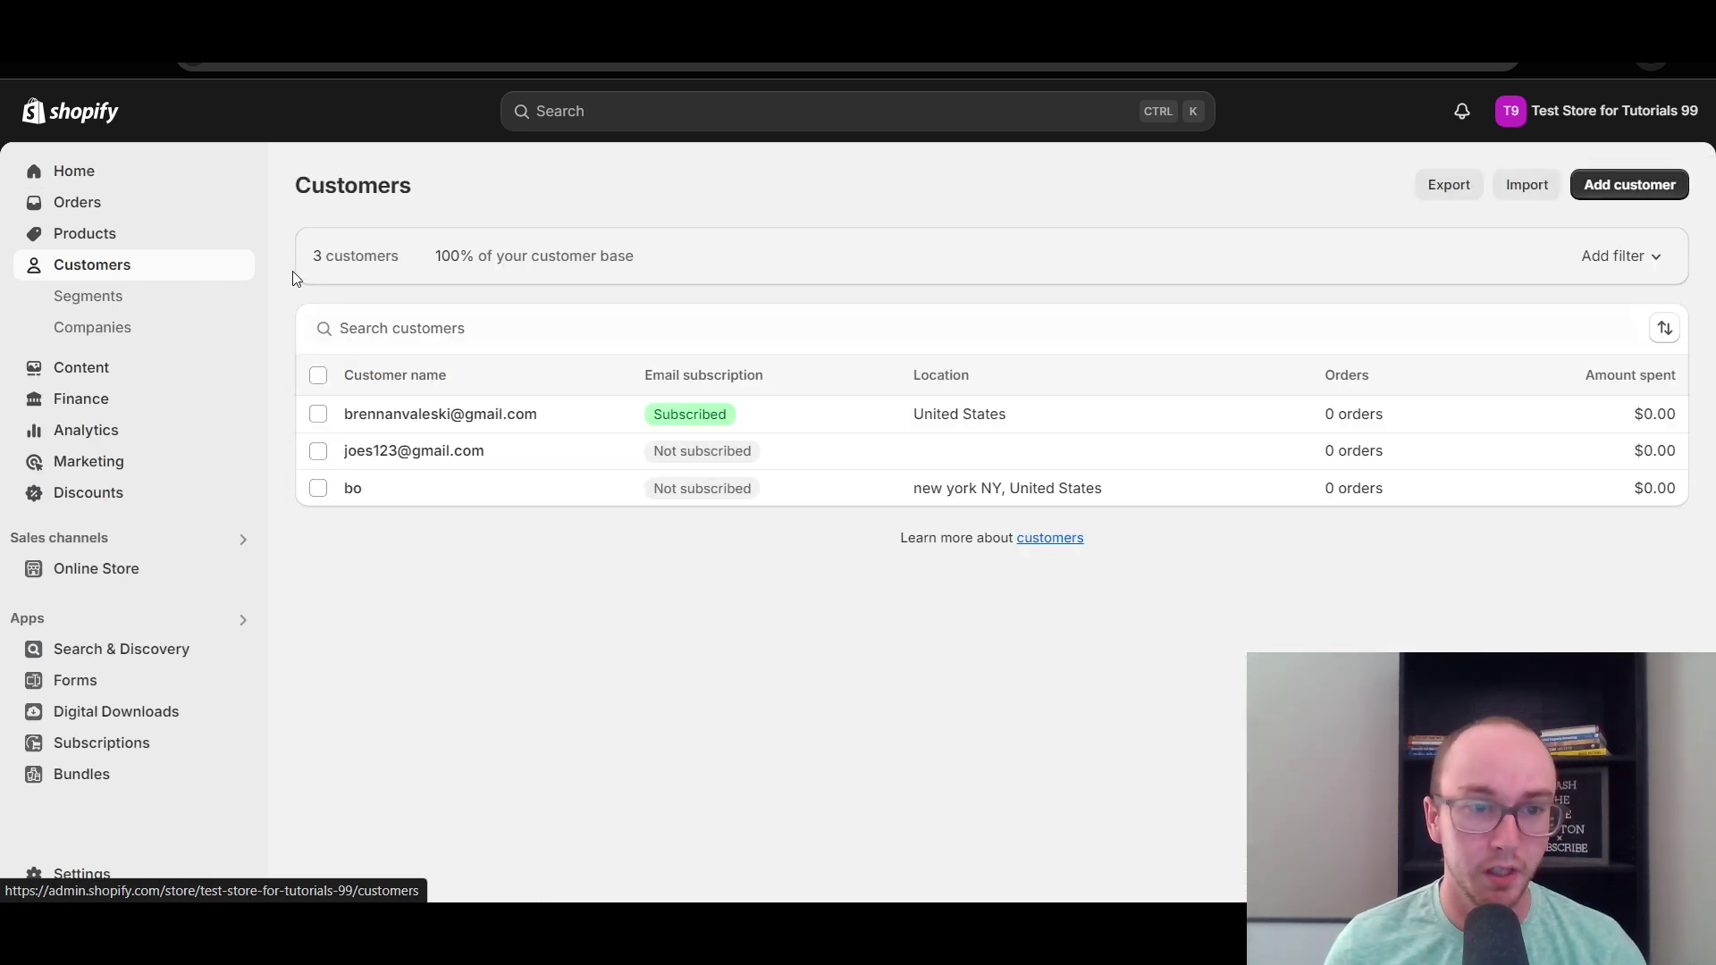
pyautogui.click(458, 459)
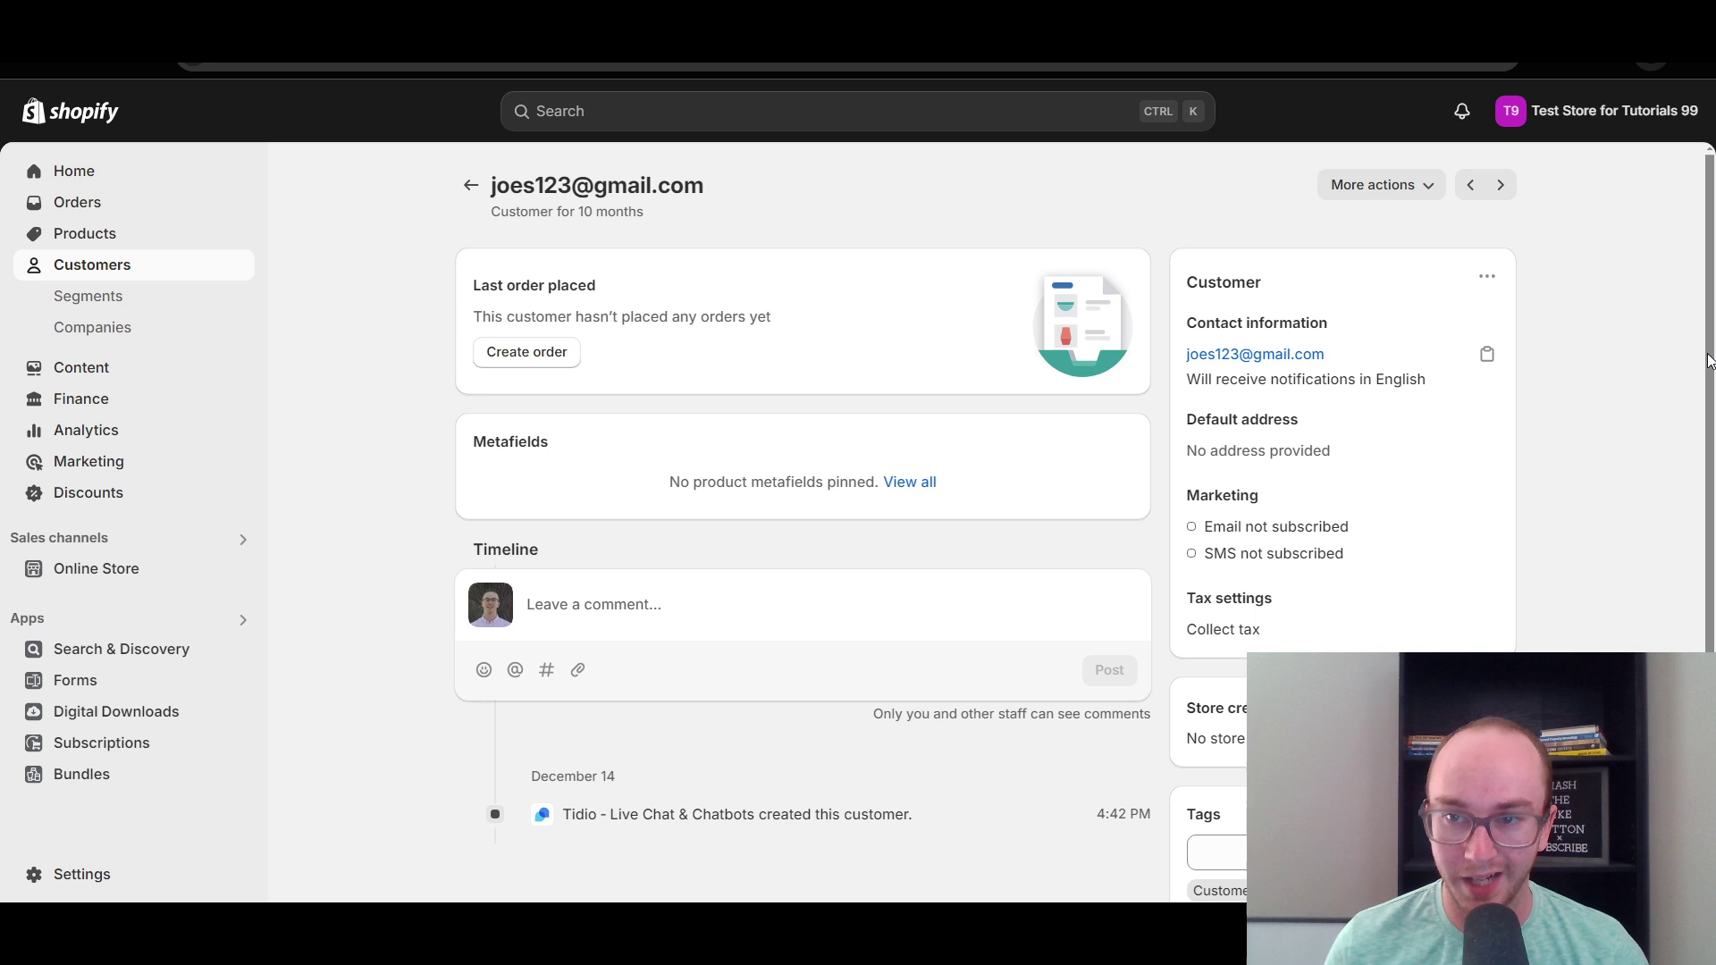
pyautogui.scroll(-2, 1706, 367)
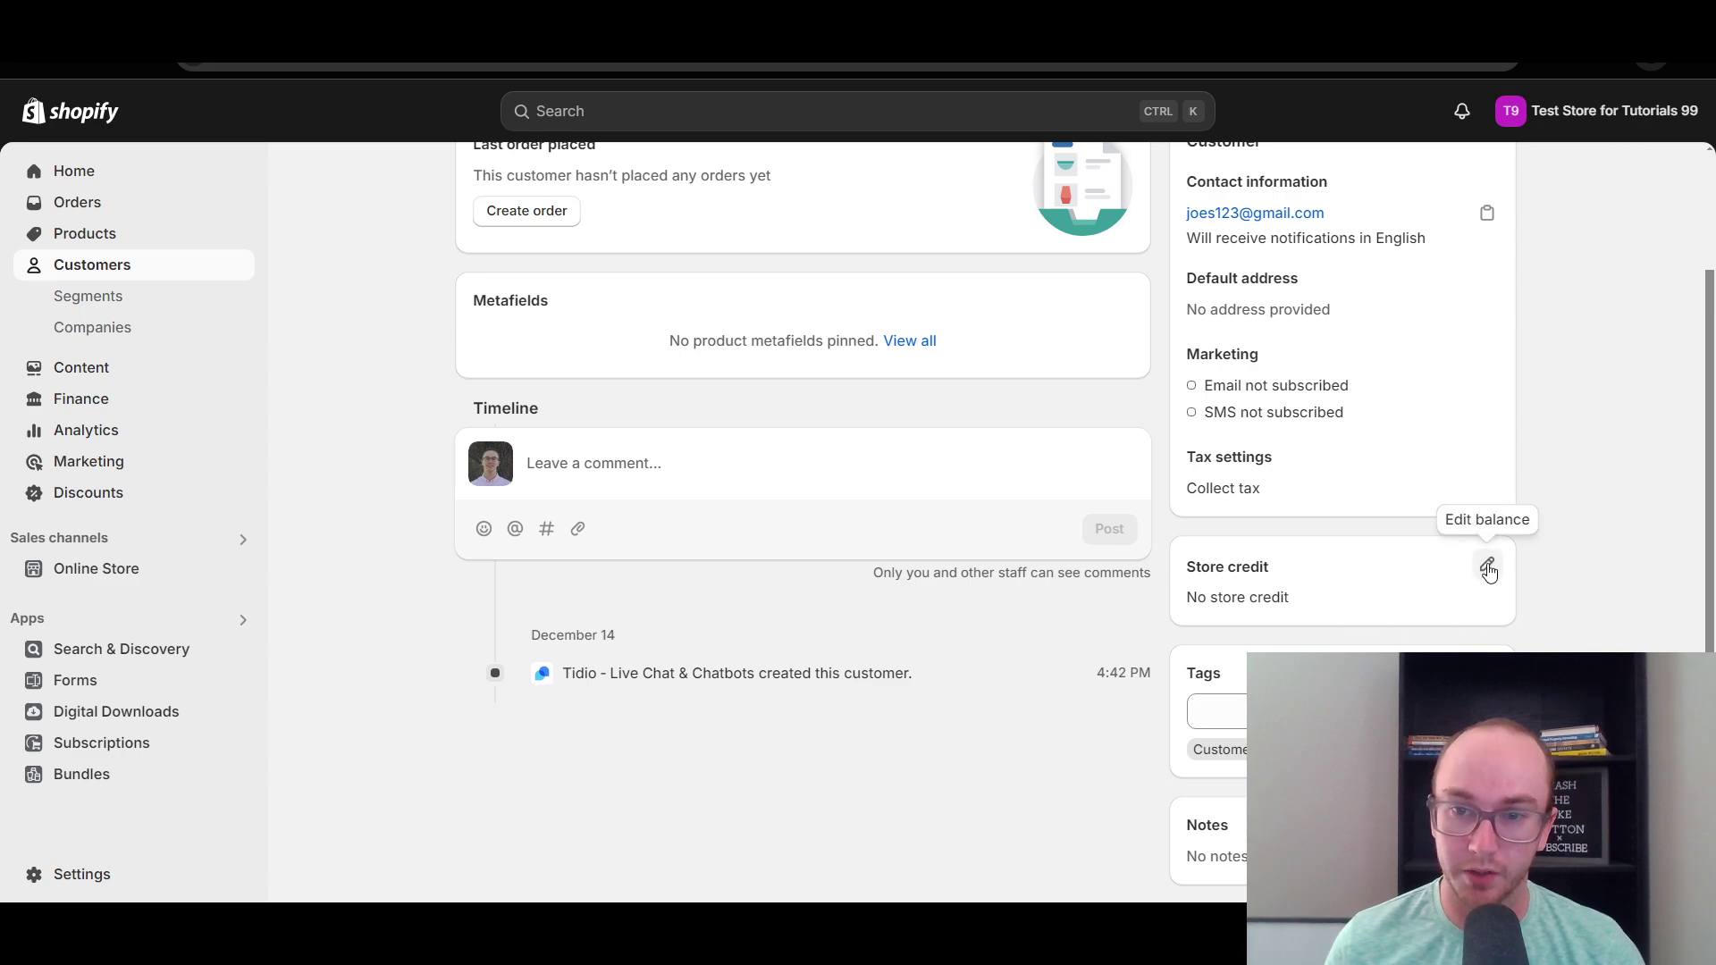
pyautogui.click(1487, 568)
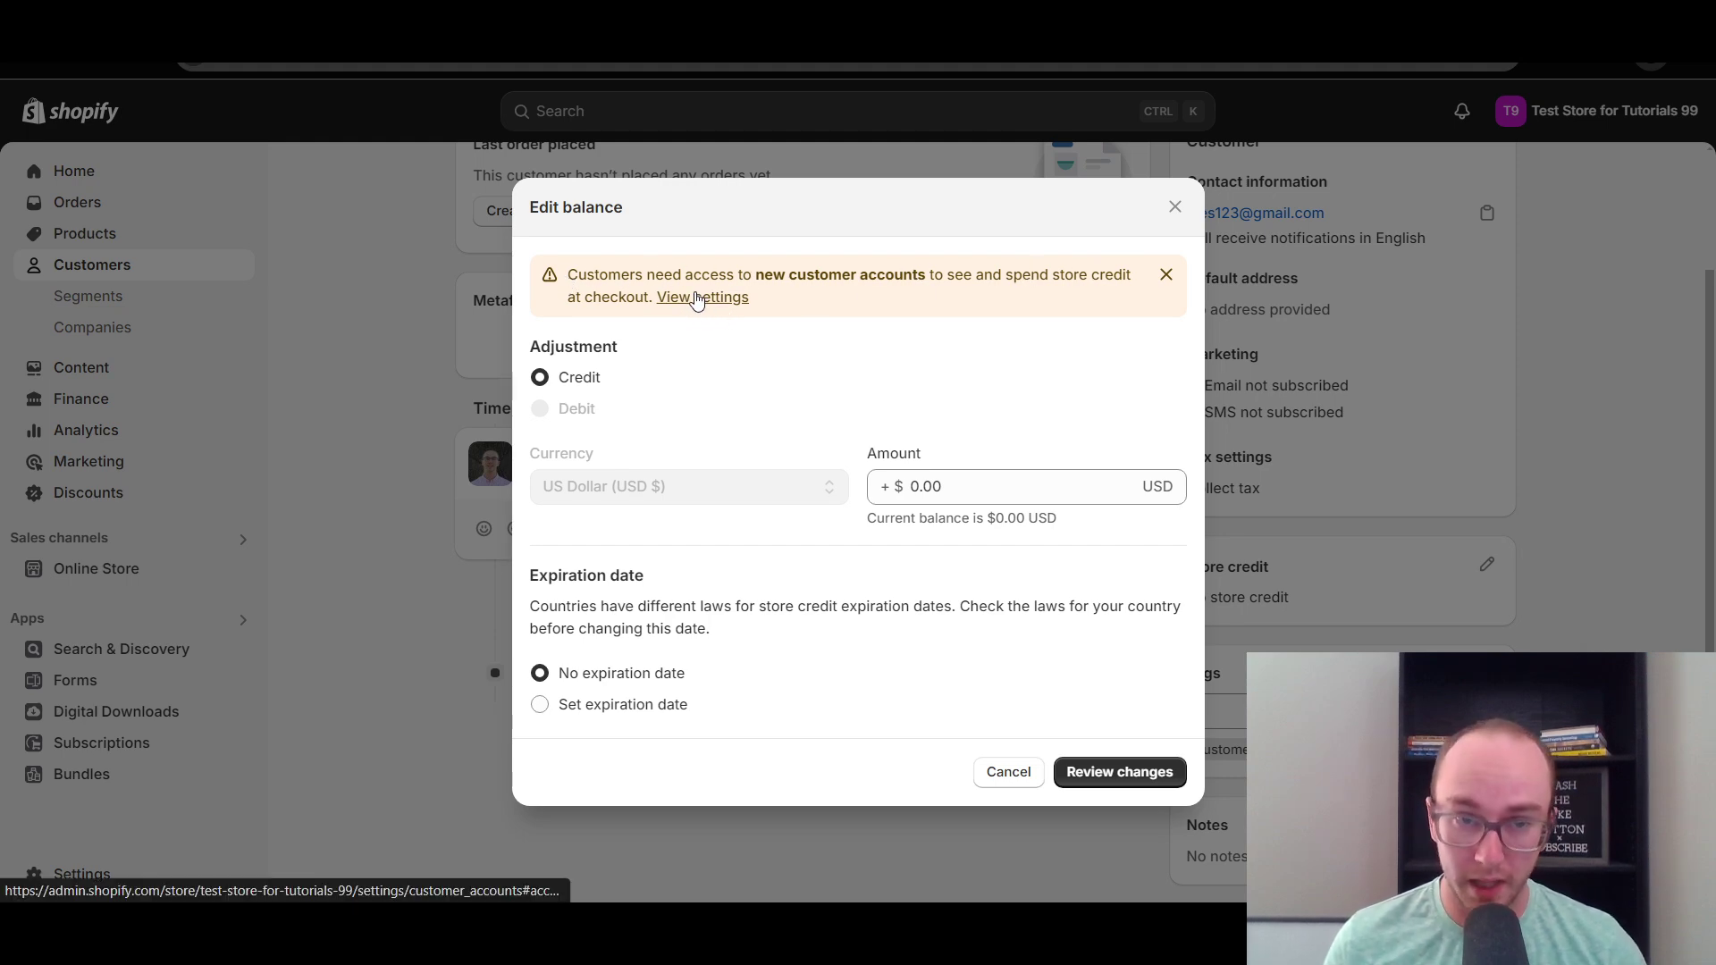
# Step: Go to Customer accounts settings from the Edit balance warning and select the New version
pyautogui.click(702, 296)
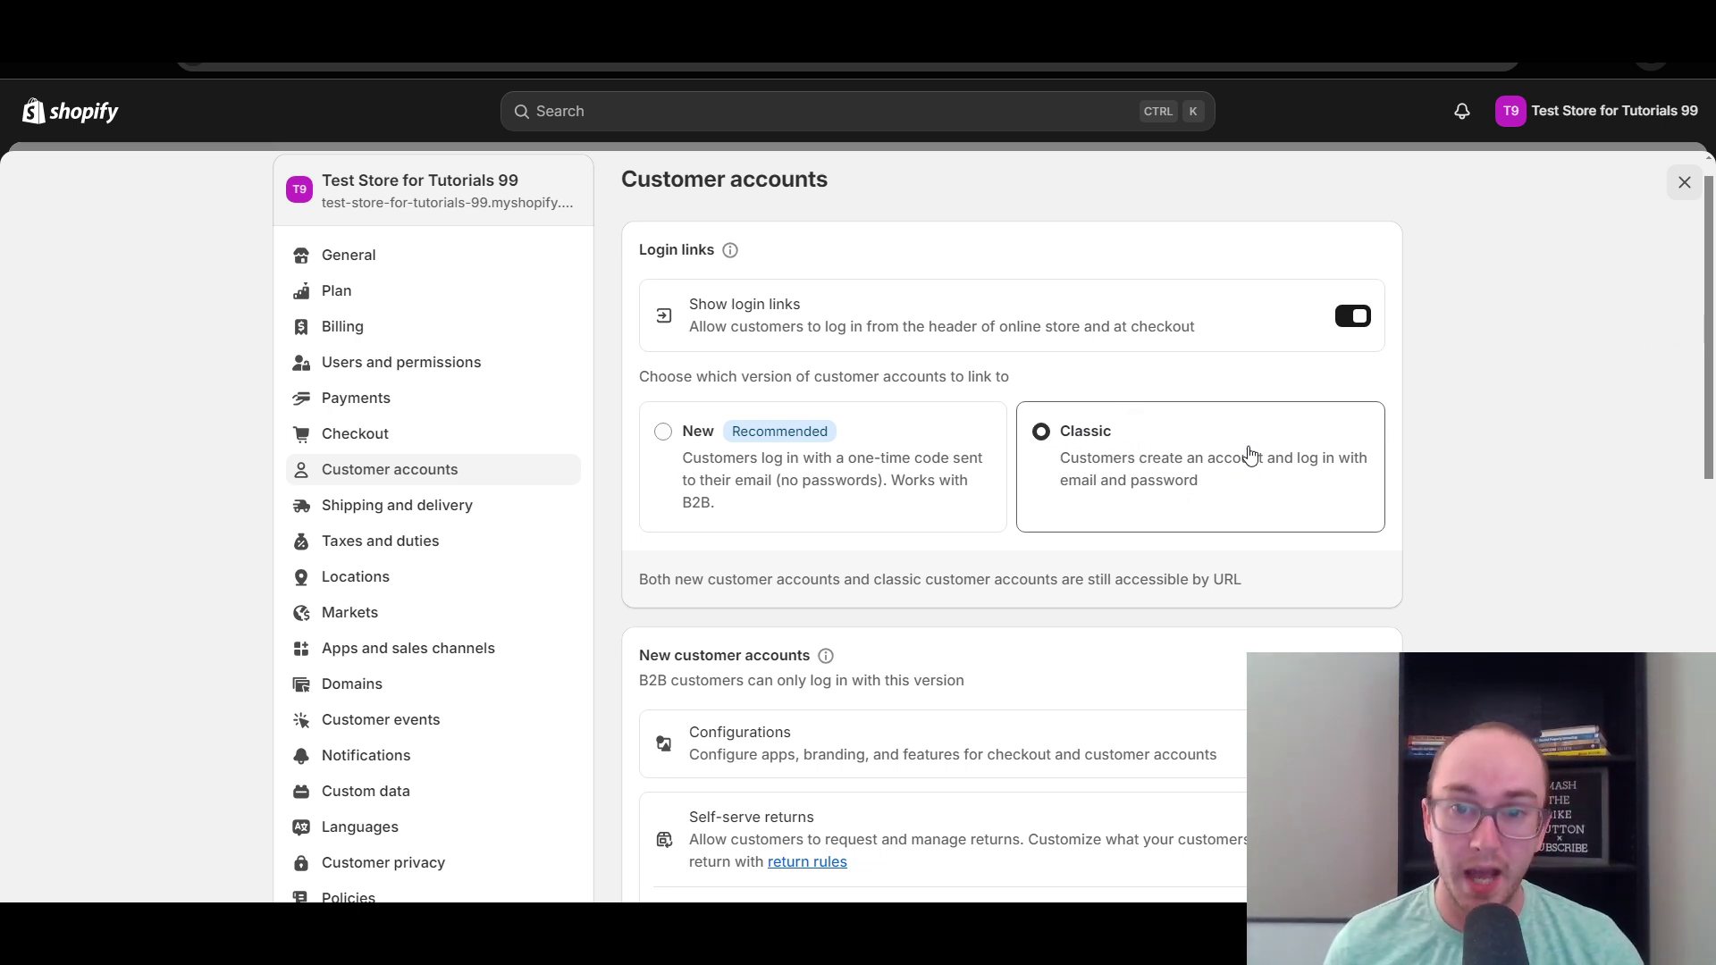
pyautogui.scroll(-3, 1696, 505)
pyautogui.scroll(-3, 1680, 533)
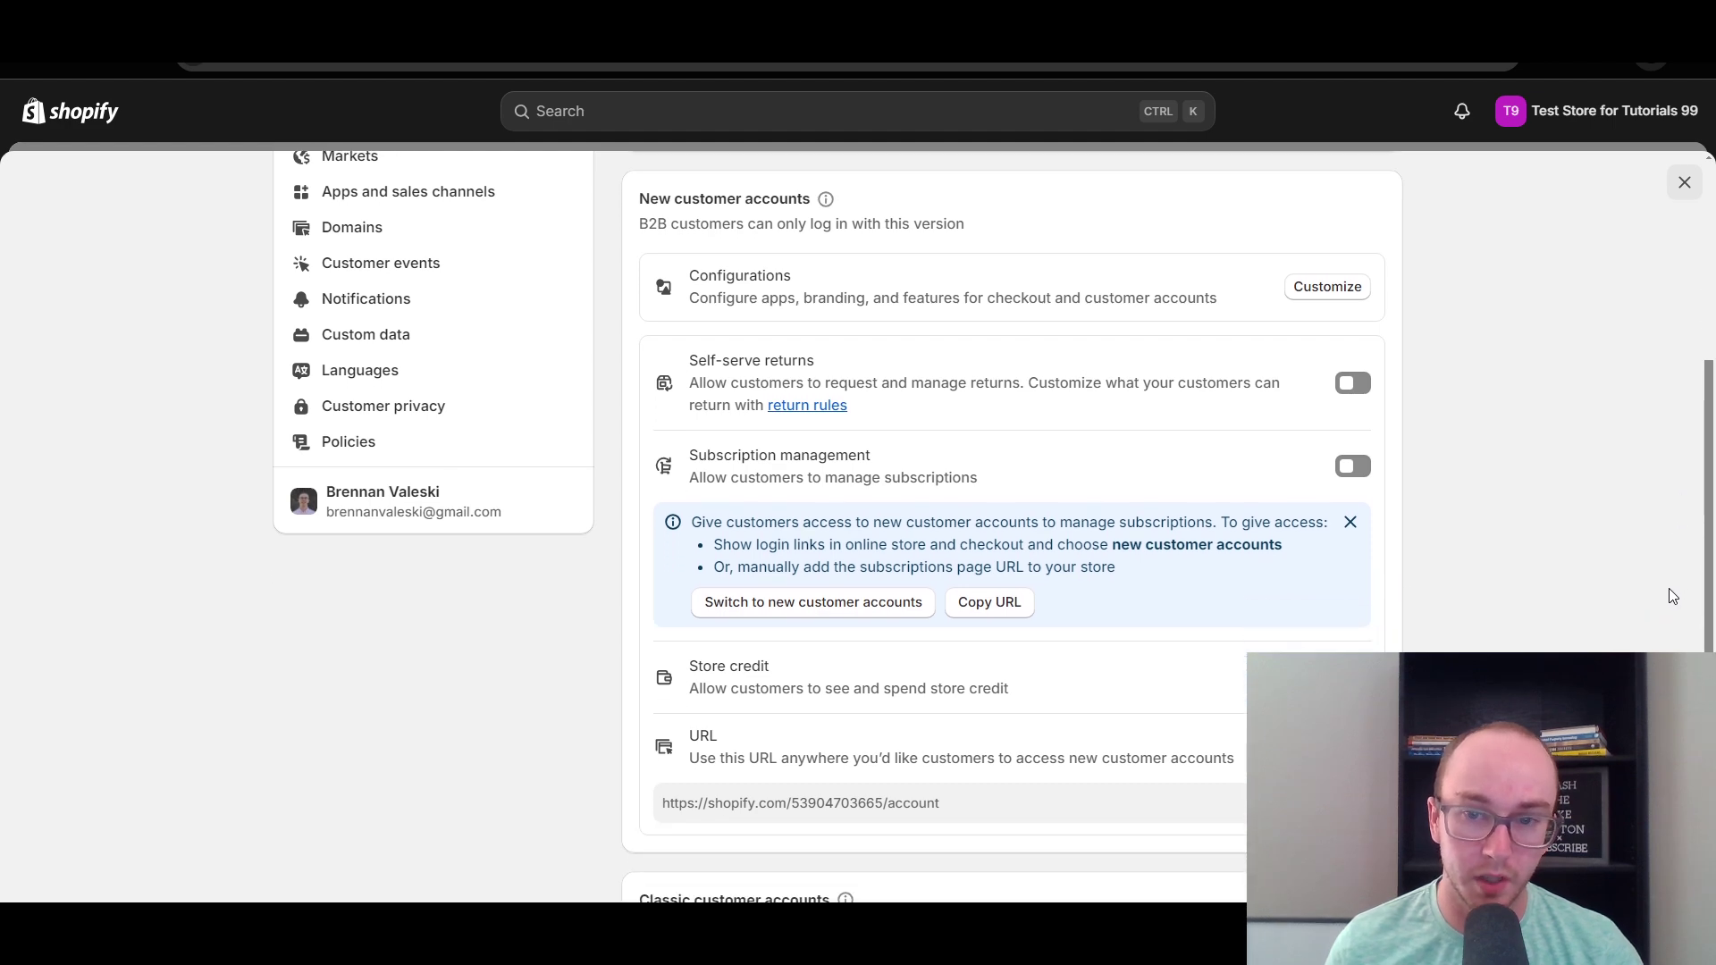
pyautogui.scroll(-3, 1669, 588)
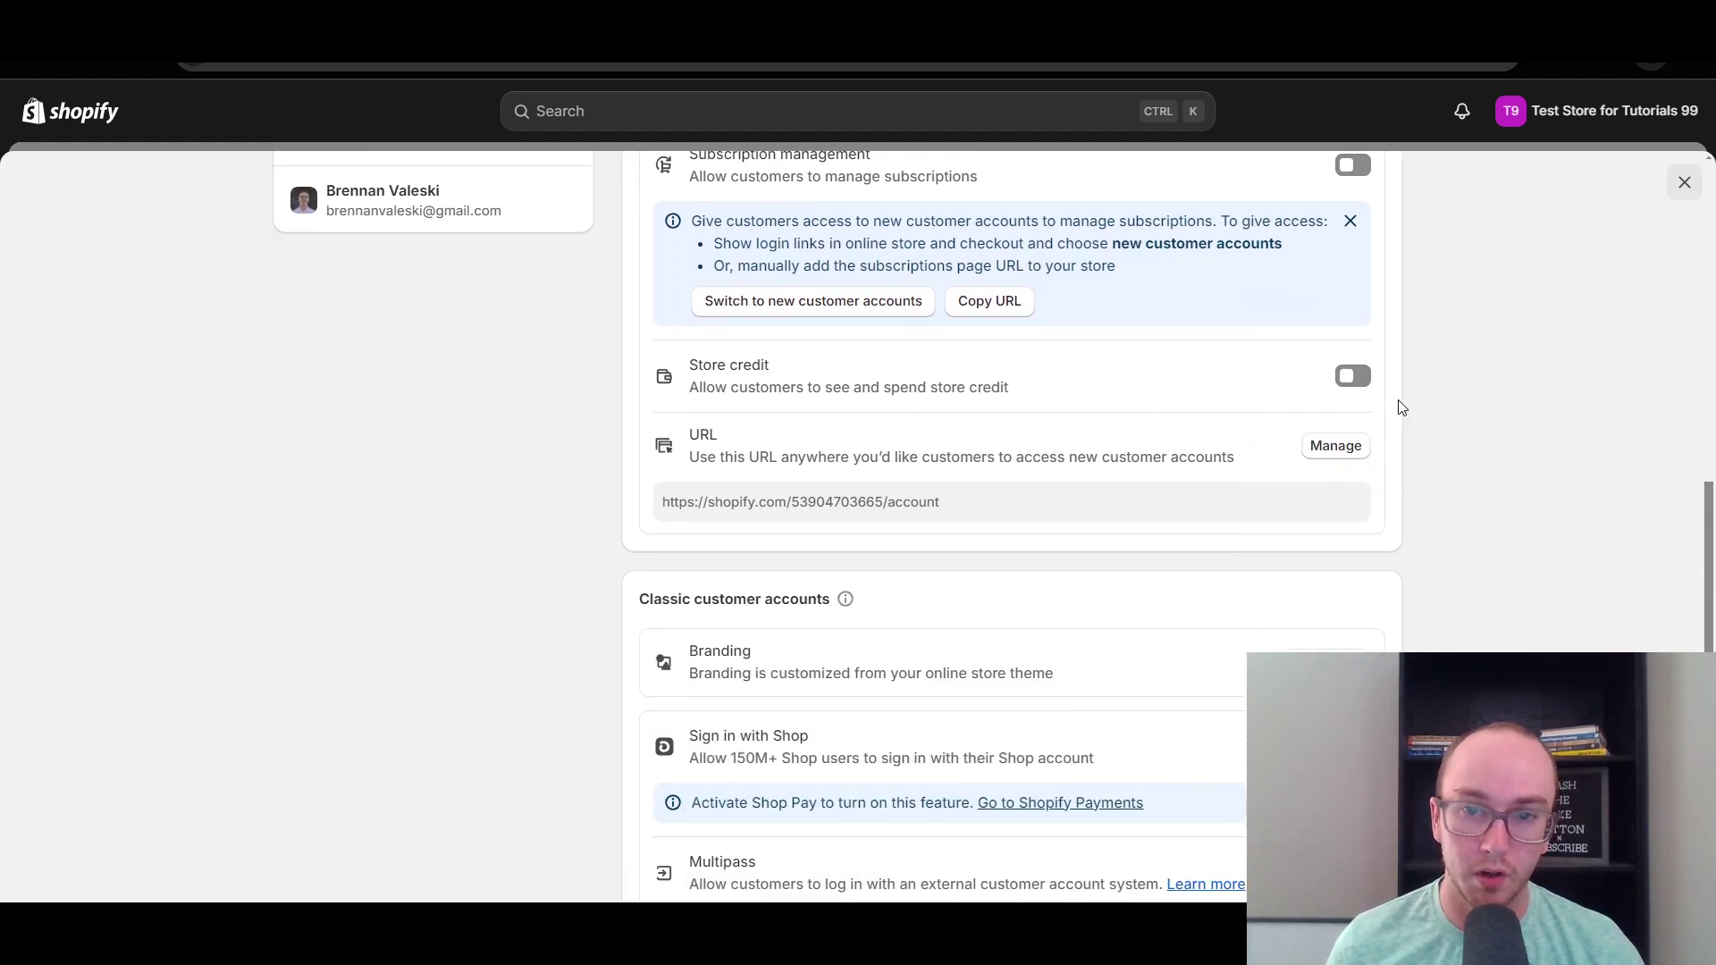
pyautogui.moveTo(1709, 499); pyautogui.dragTo(1711, 494)
pyautogui.scroll(7, 1710, 494)
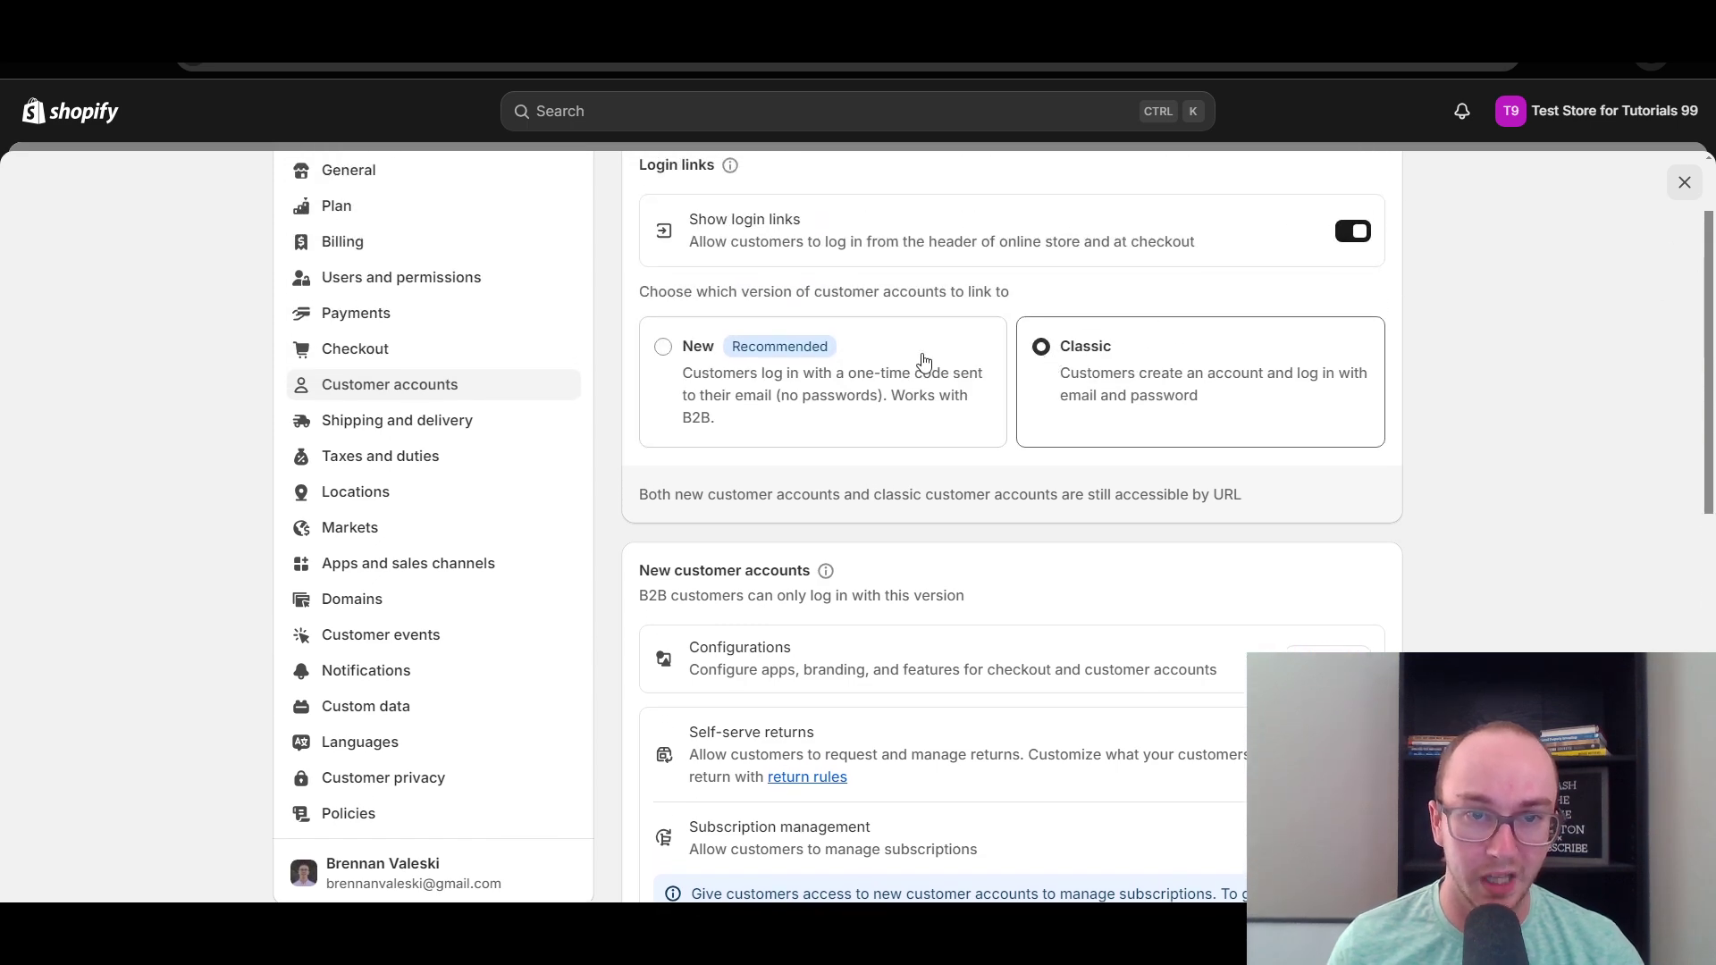
pyautogui.click(662, 347)
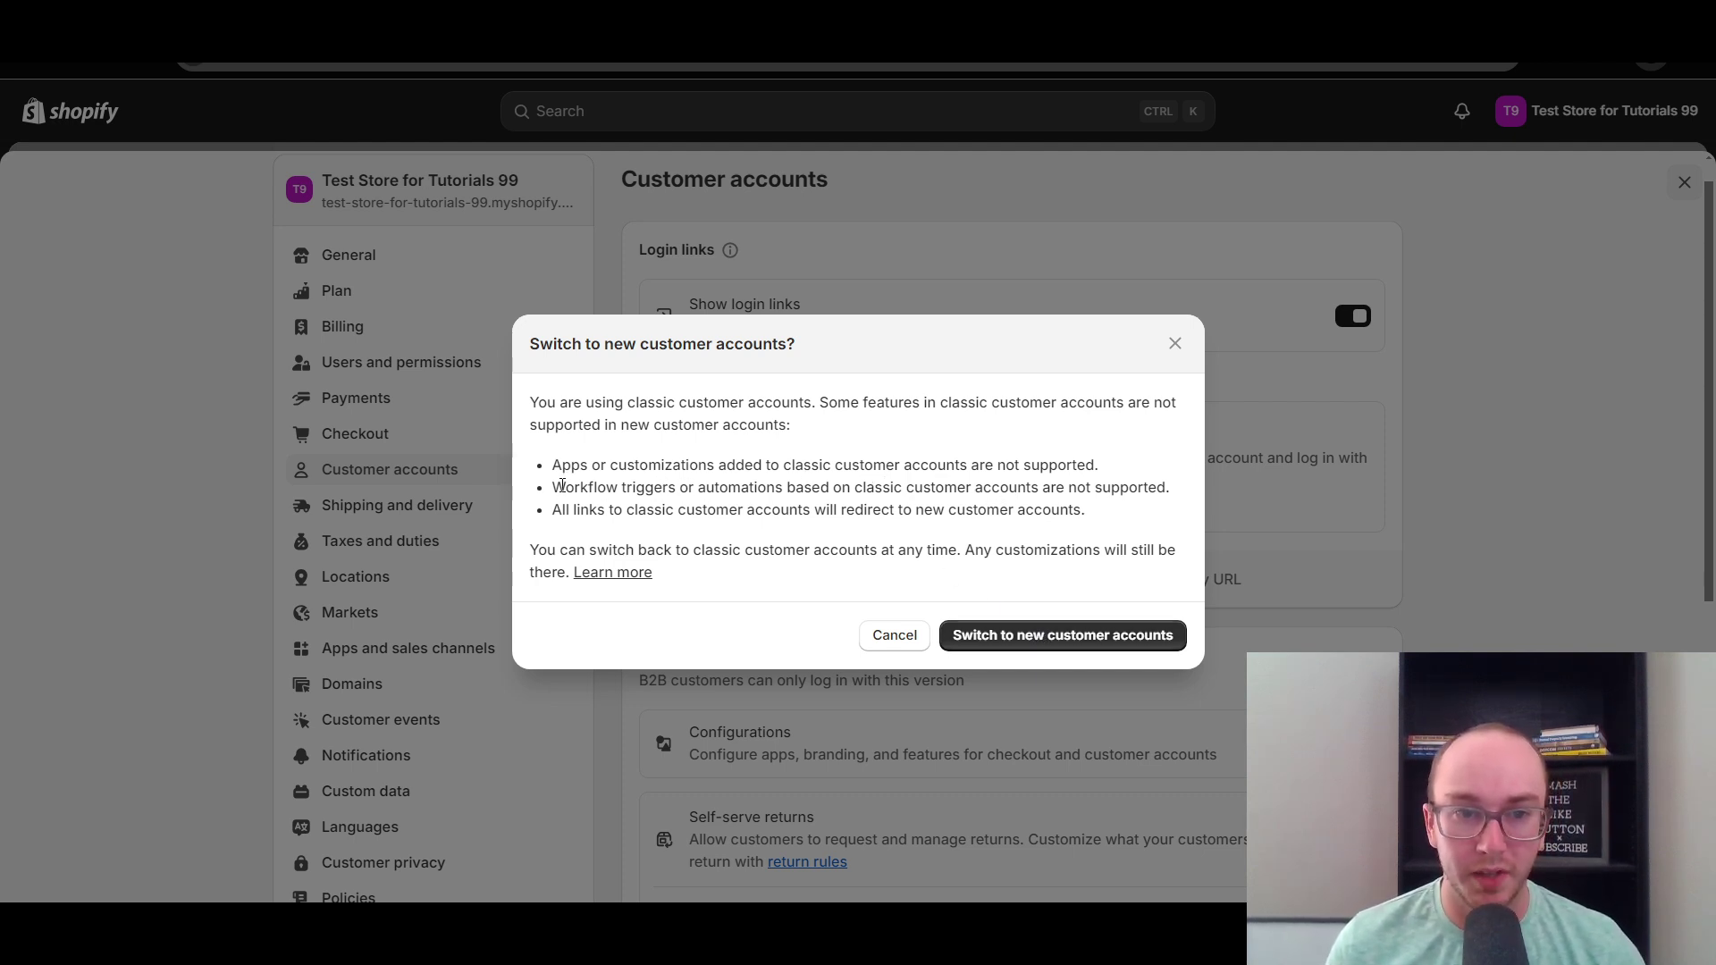
# Step: Review the redirect, workflow trigger and customization warnings, then confirm switching to new customer accounts
pyautogui.moveTo(552, 509); pyautogui.dragTo(1096, 519)
pyautogui.click(1092, 520)
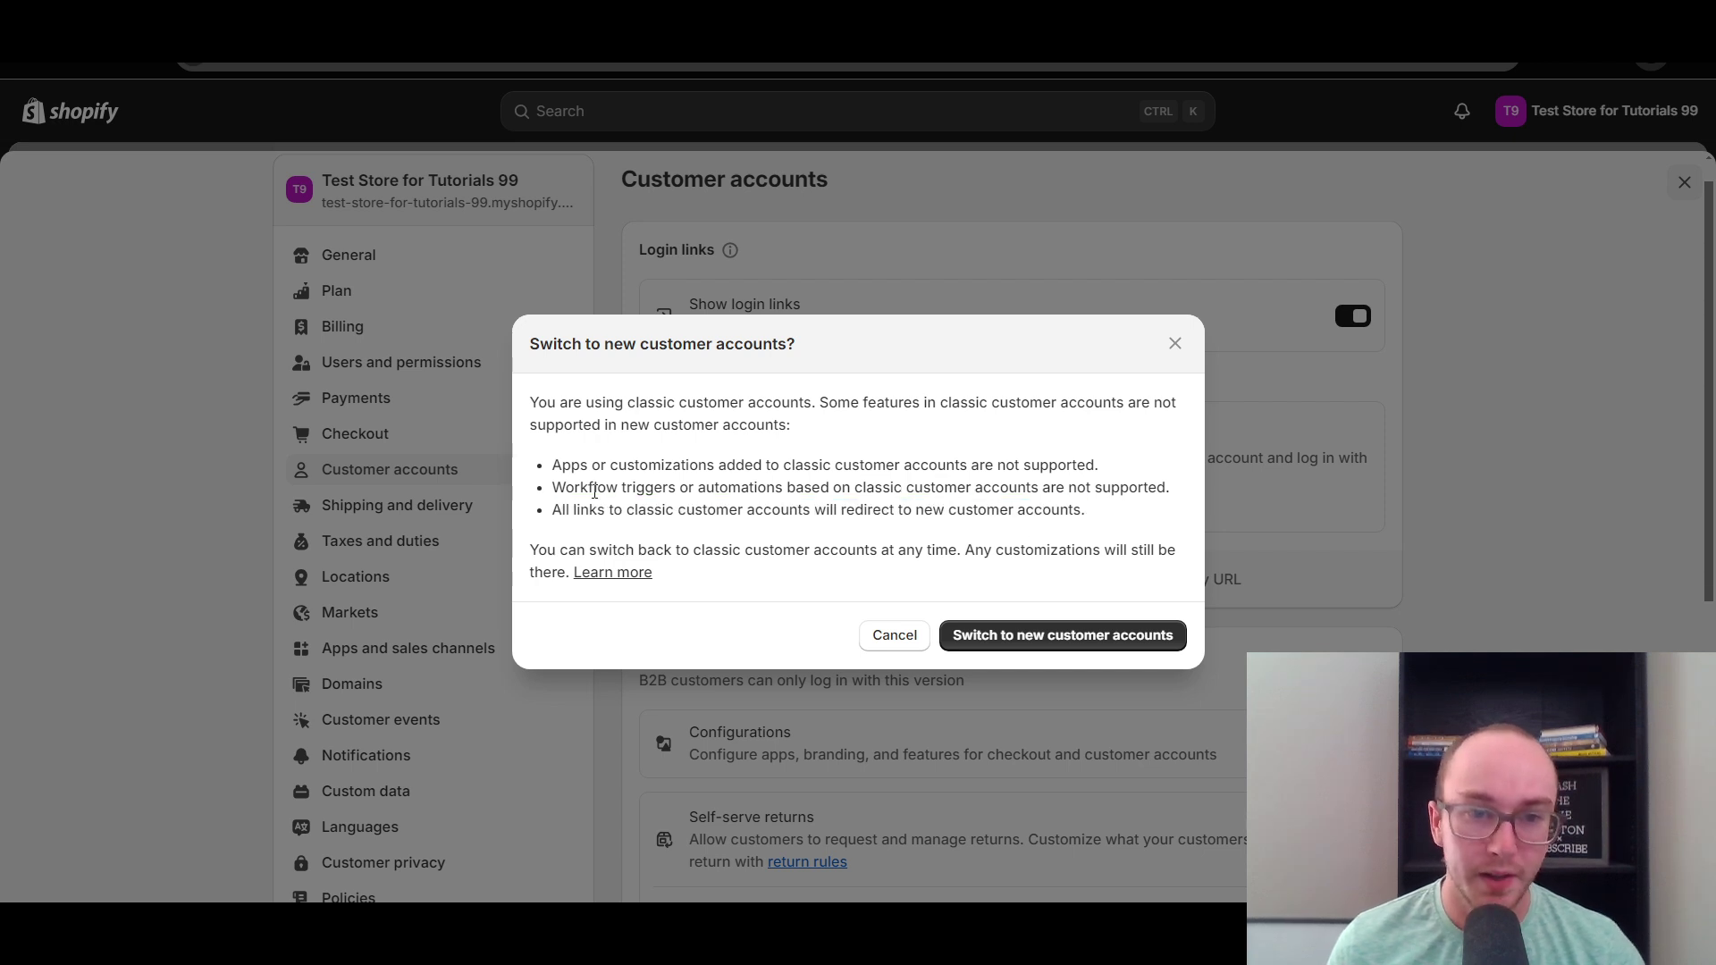
pyautogui.moveTo(543, 494); pyautogui.dragTo(1087, 490)
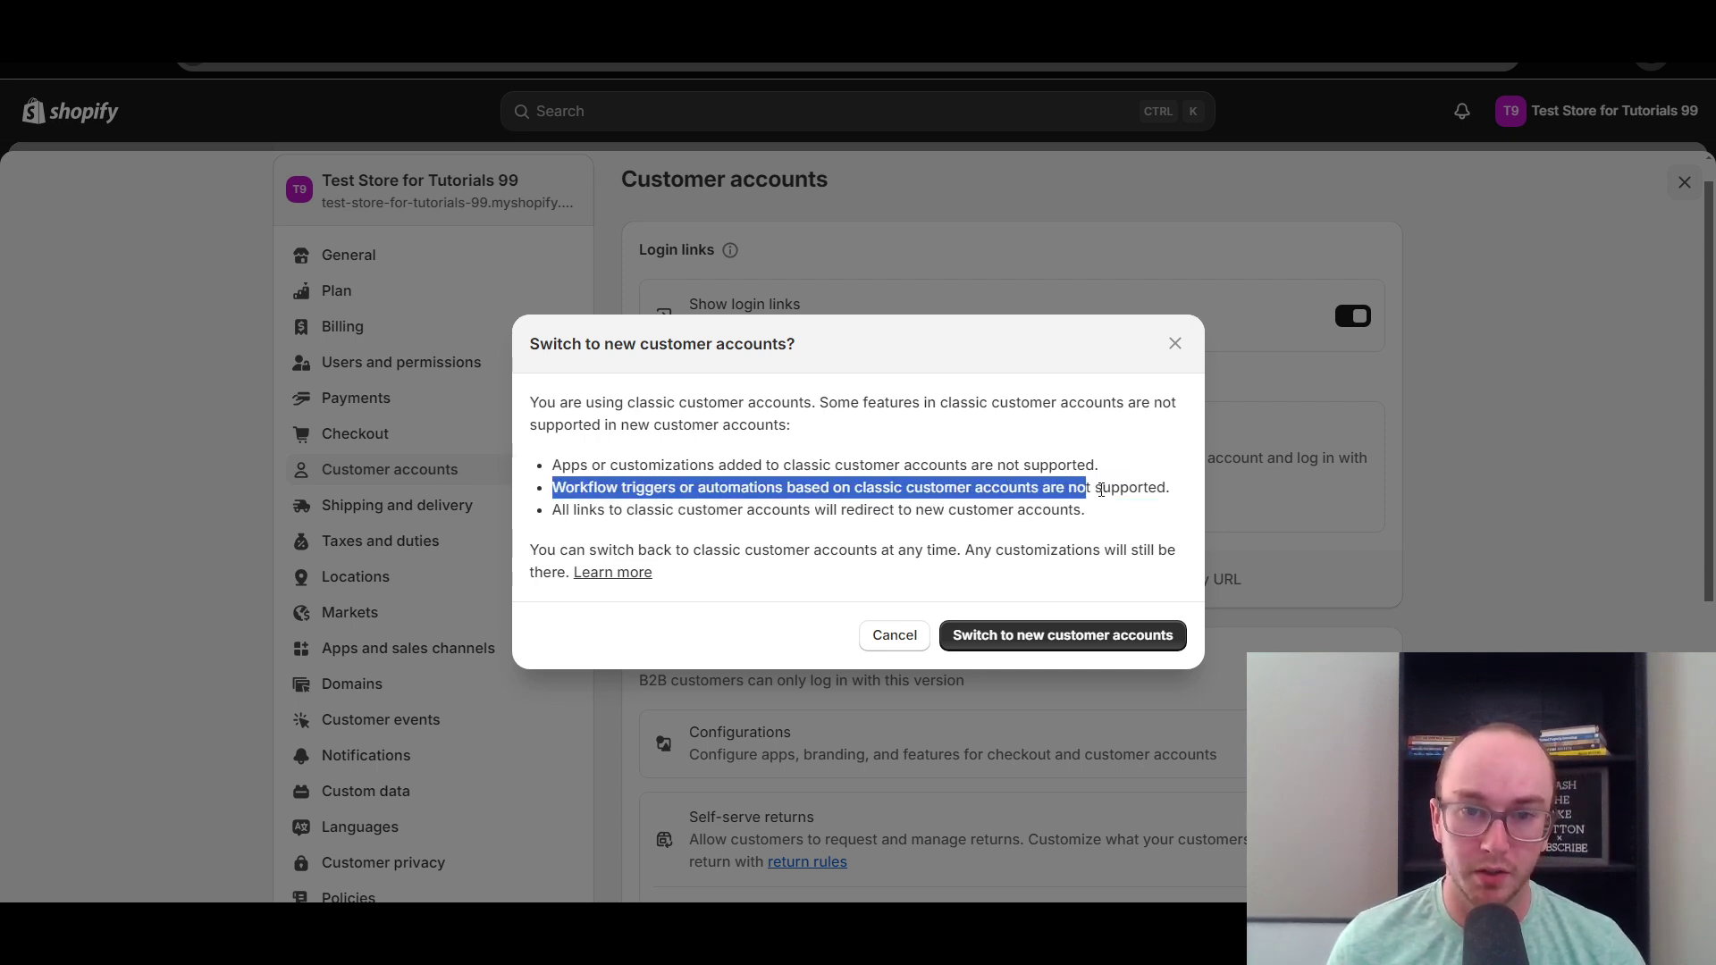
pyautogui.click(1166, 505)
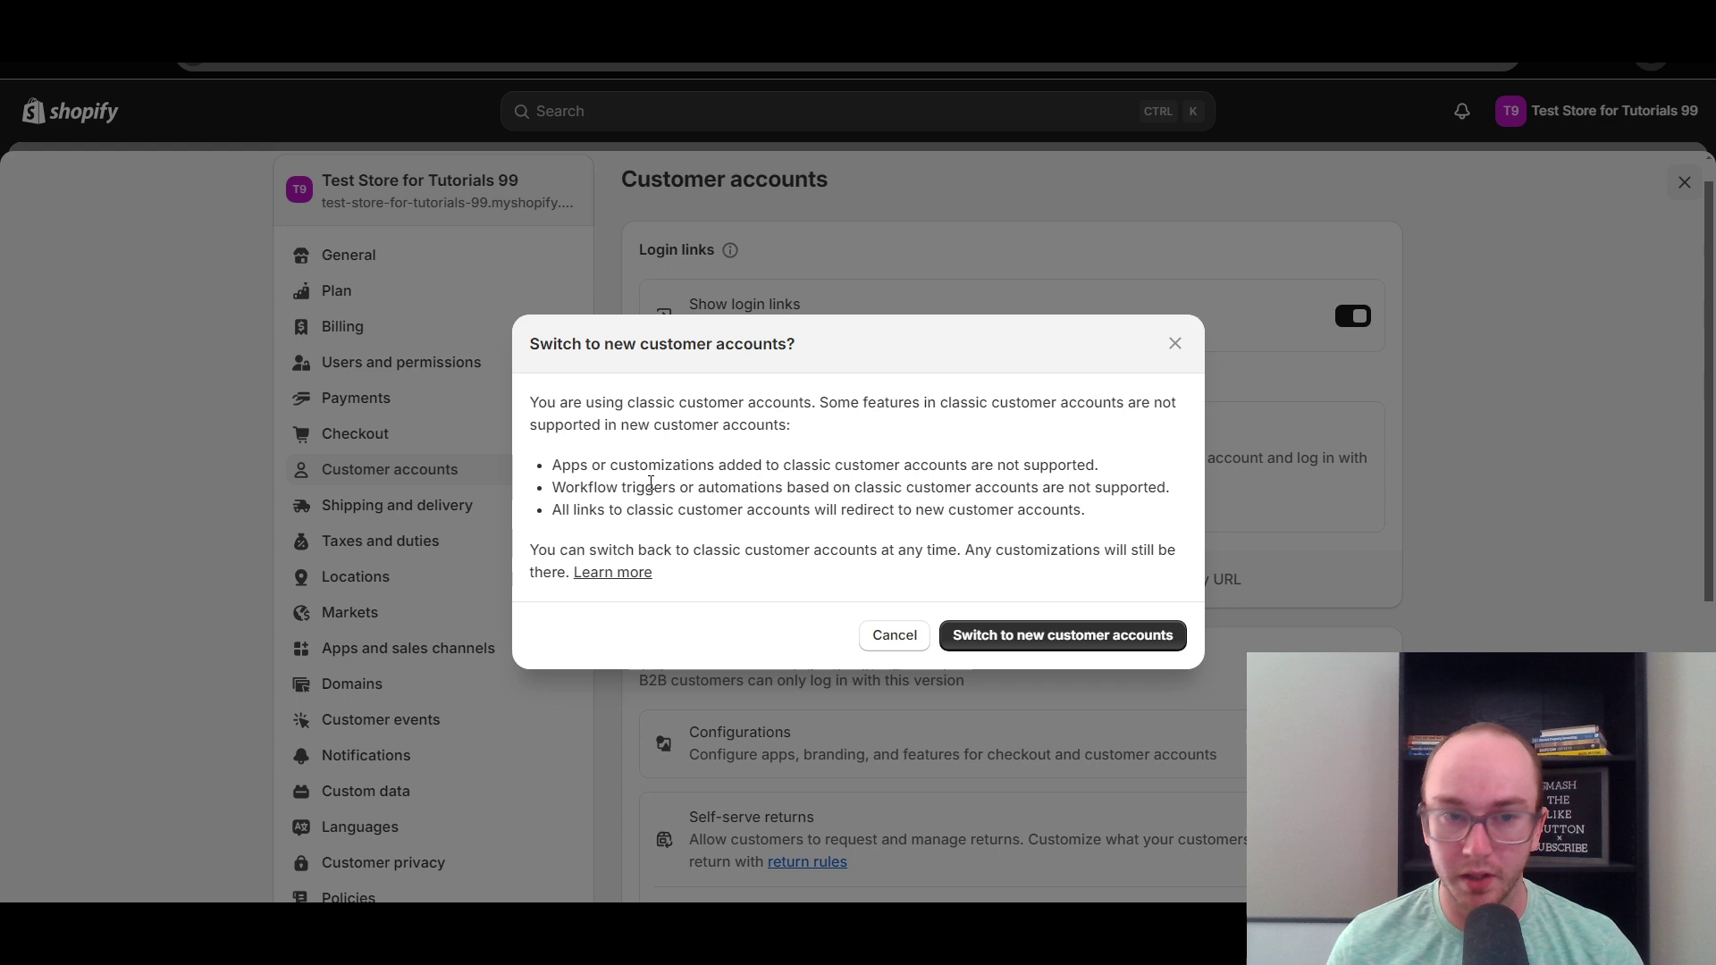
pyautogui.moveTo(570, 467); pyautogui.dragTo(969, 465)
pyautogui.click(992, 470)
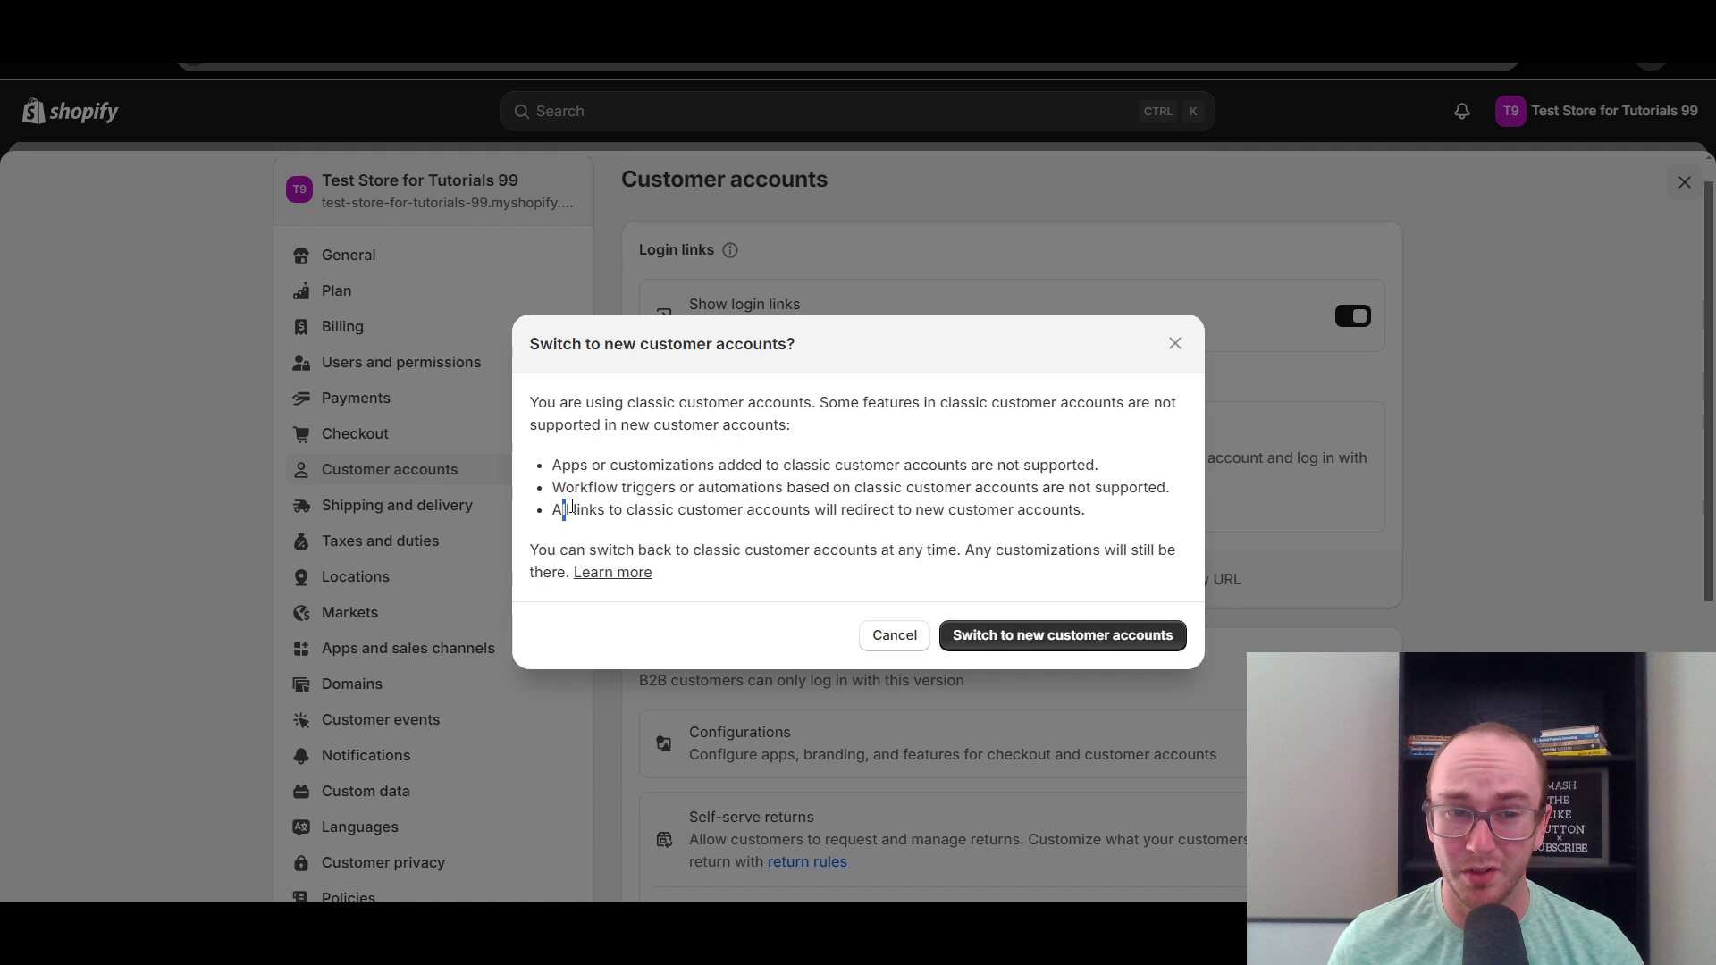
pyautogui.moveTo(563, 508); pyautogui.dragTo(965, 513)
pyautogui.click(1068, 599)
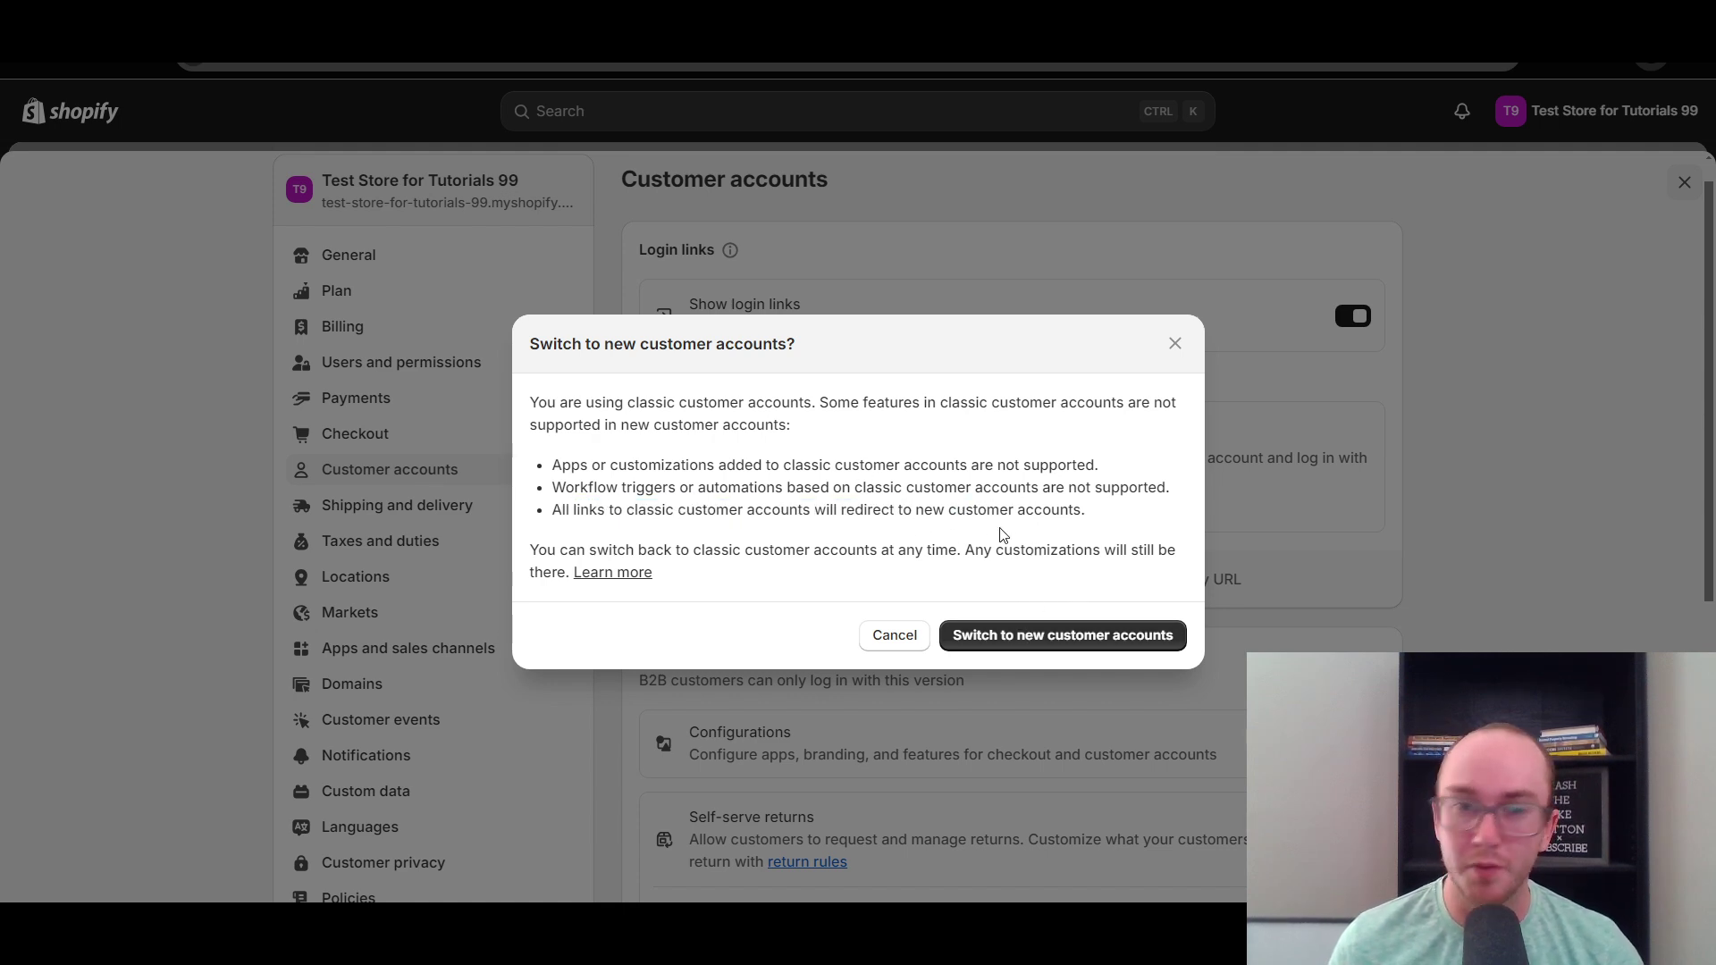
pyautogui.click(1054, 641)
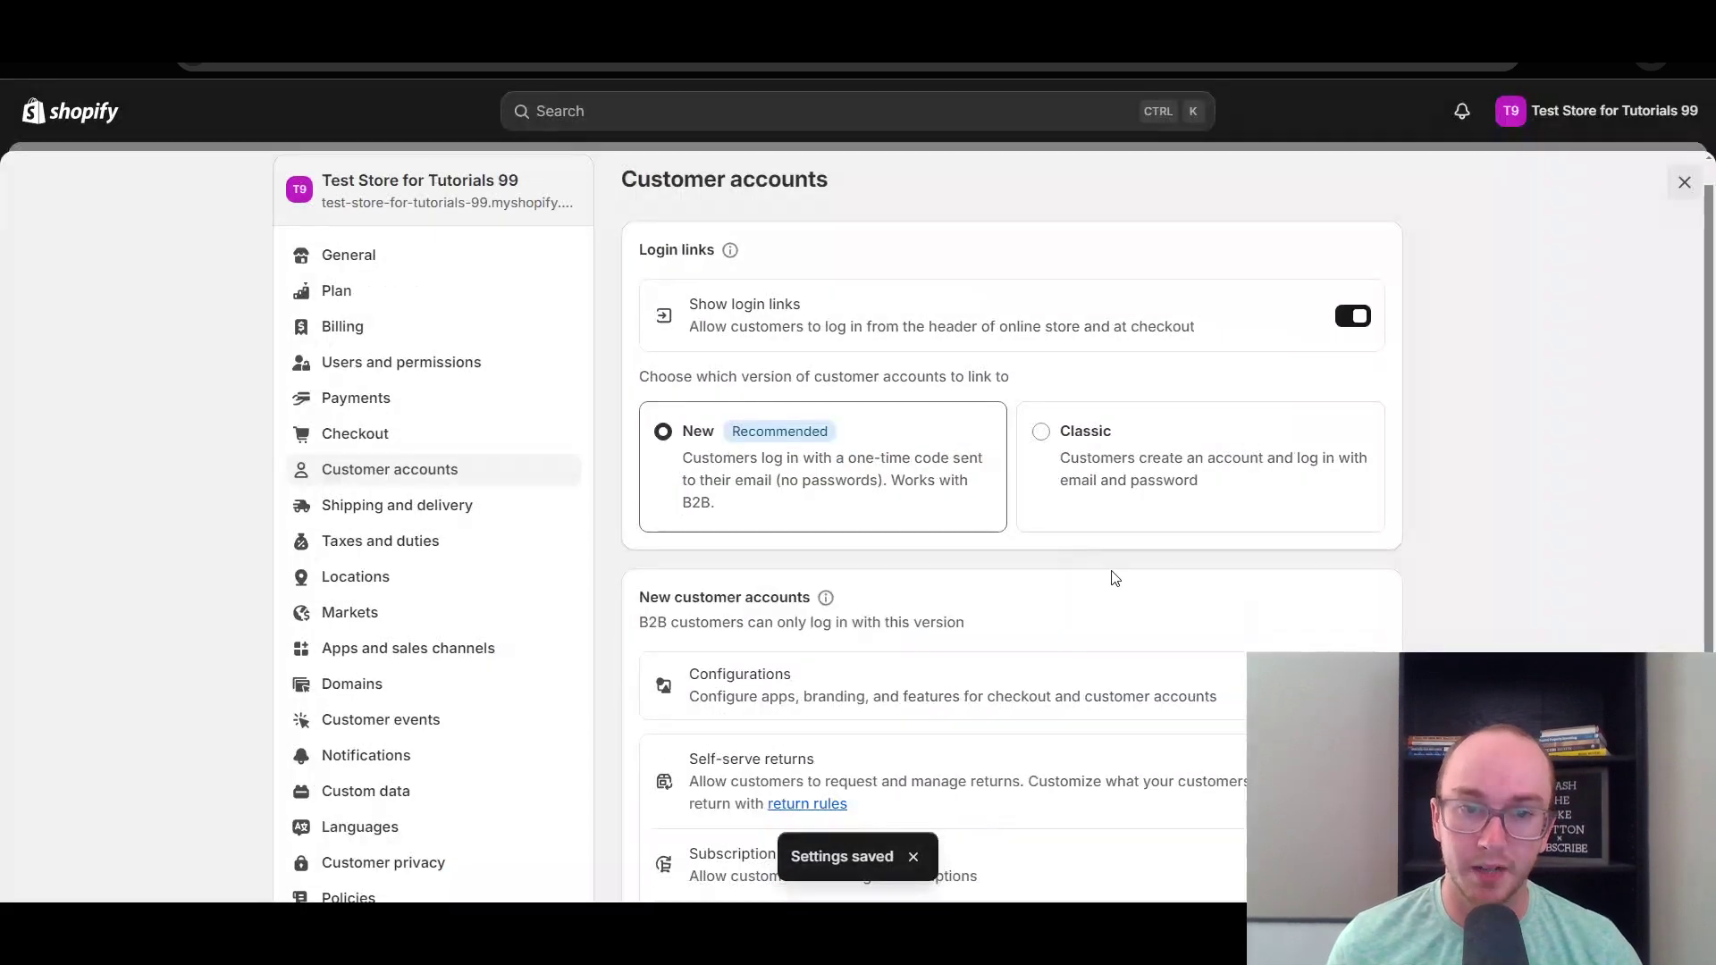
# Step: Turn on the Store credit toggle under New customer accounts
pyautogui.scroll(-2, 1708, 449)
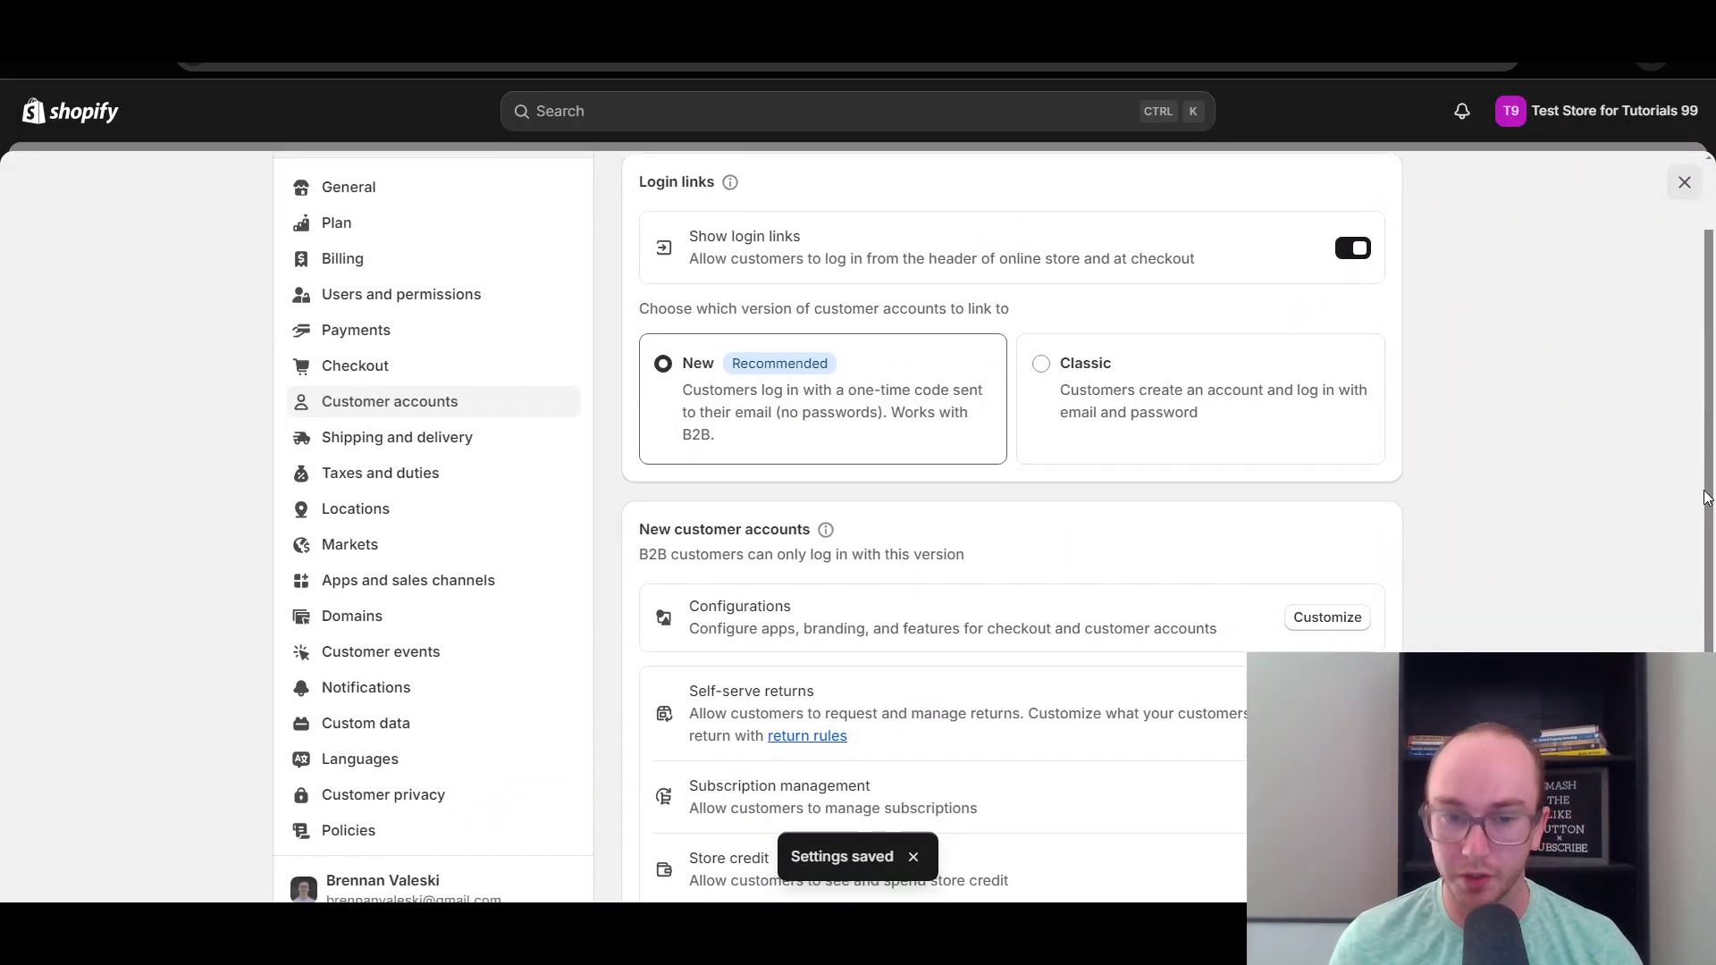
pyautogui.scroll(1, 801, 441)
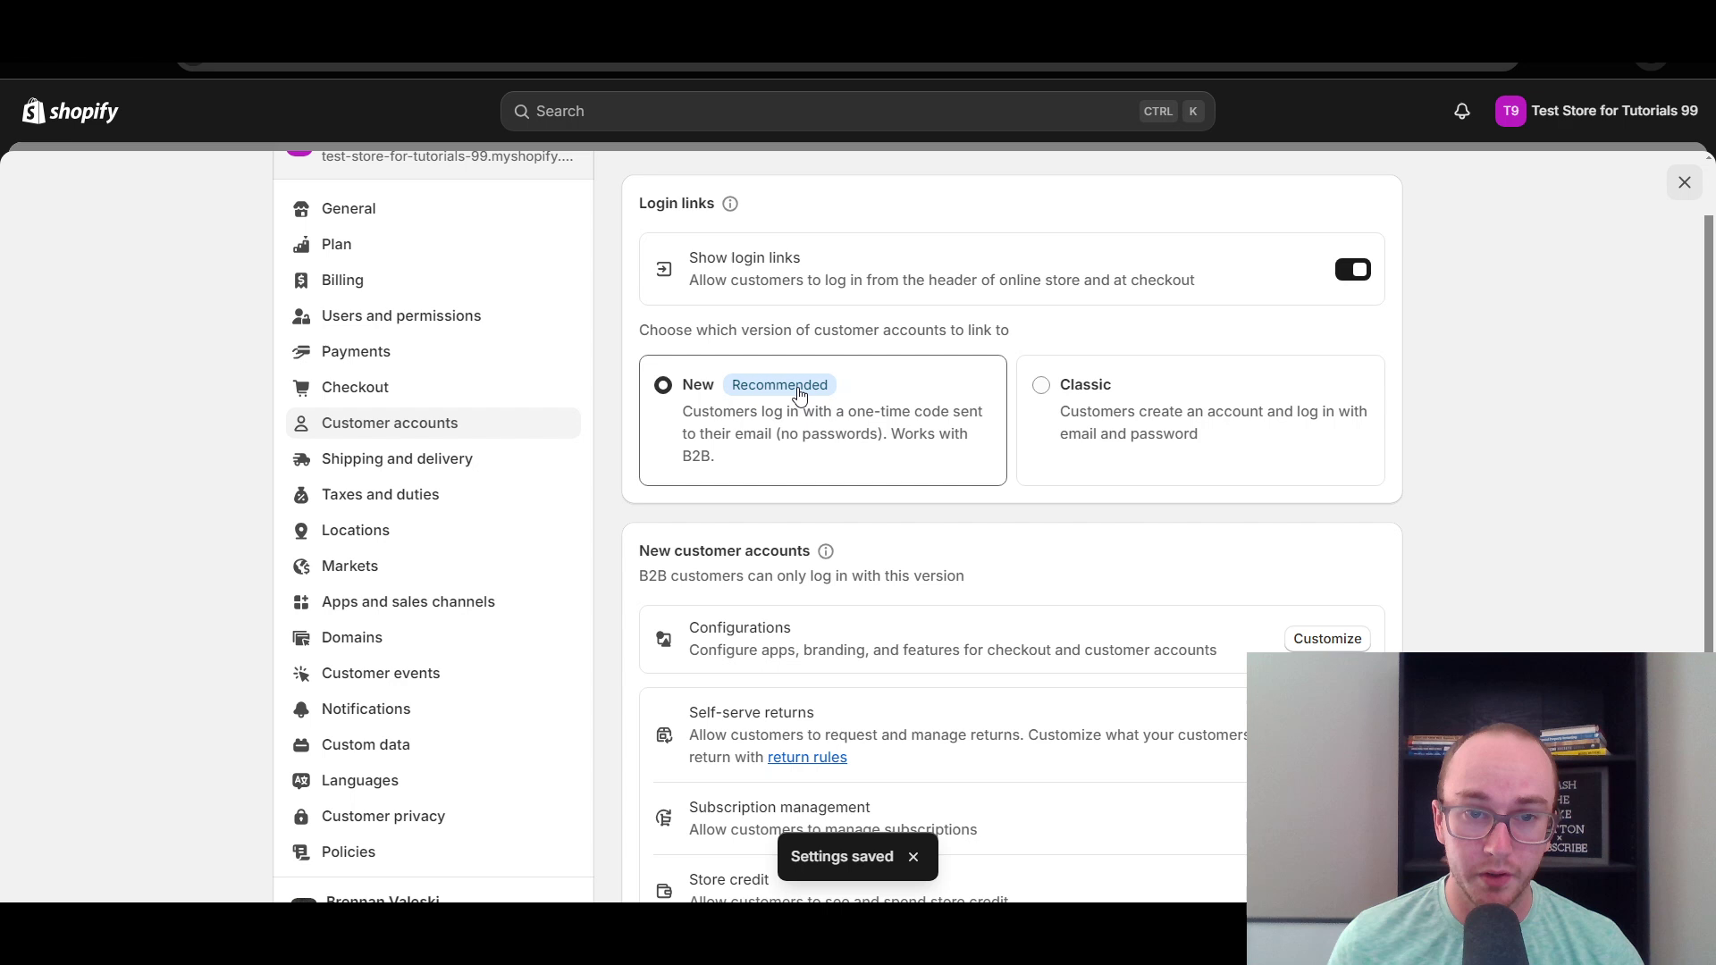
pyautogui.scroll(-3, 1689, 500)
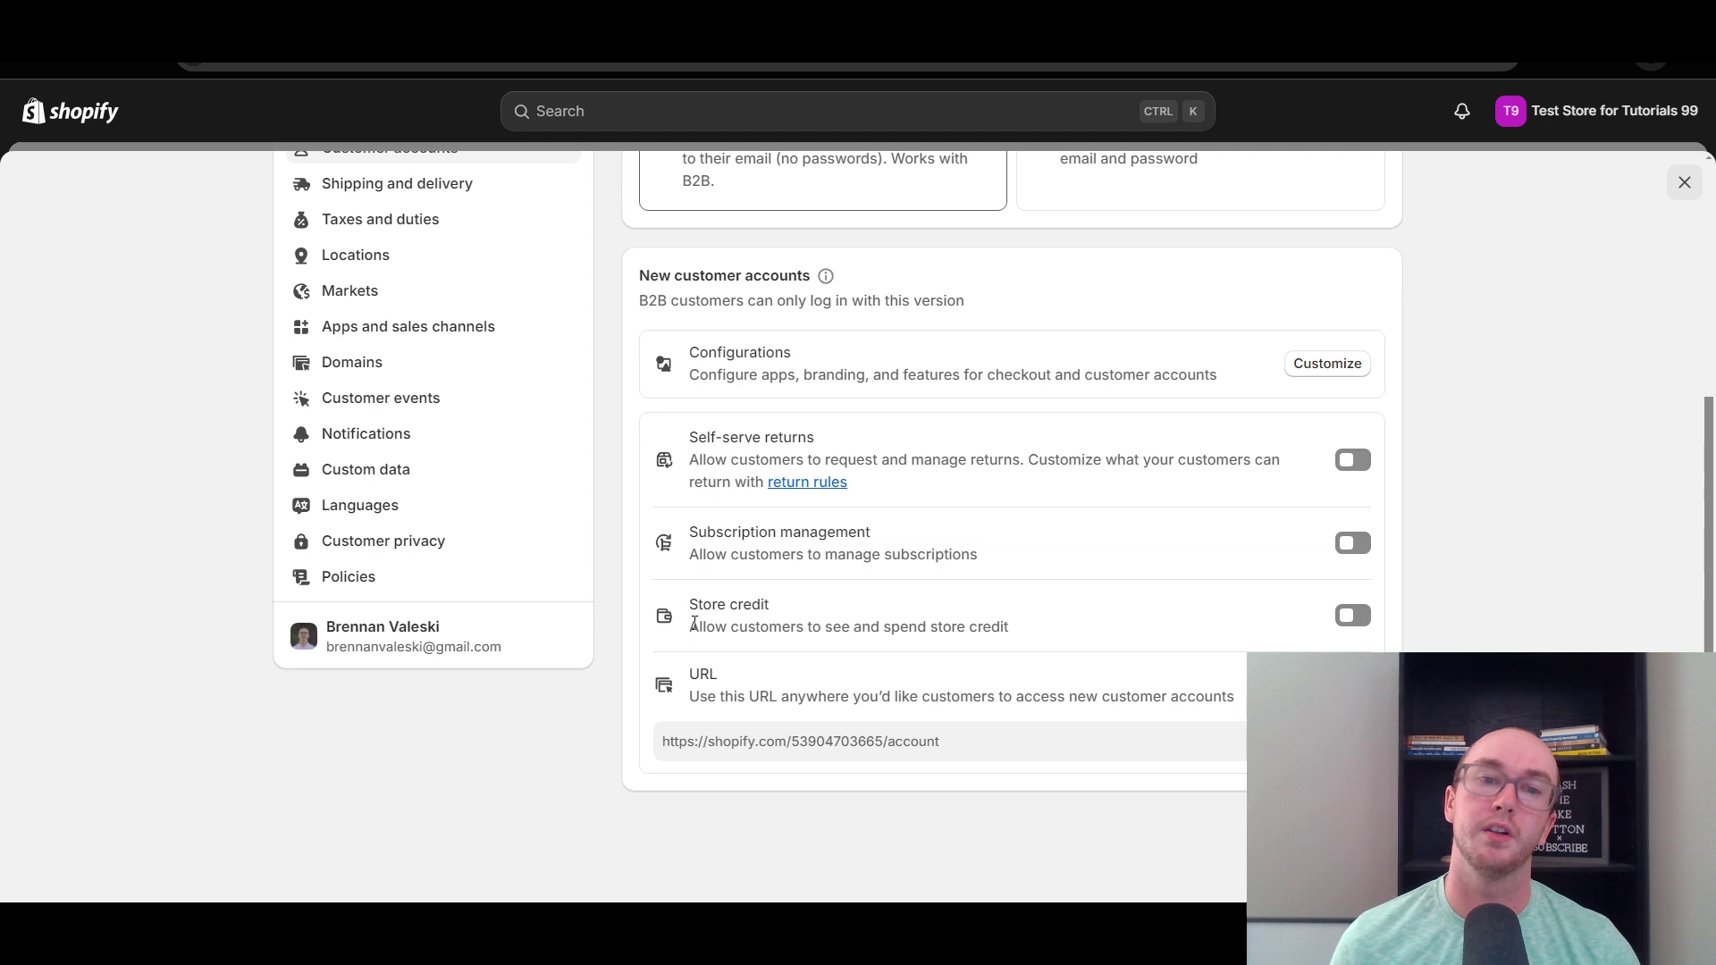
pyautogui.moveTo(643, 295); pyautogui.dragTo(854, 268)
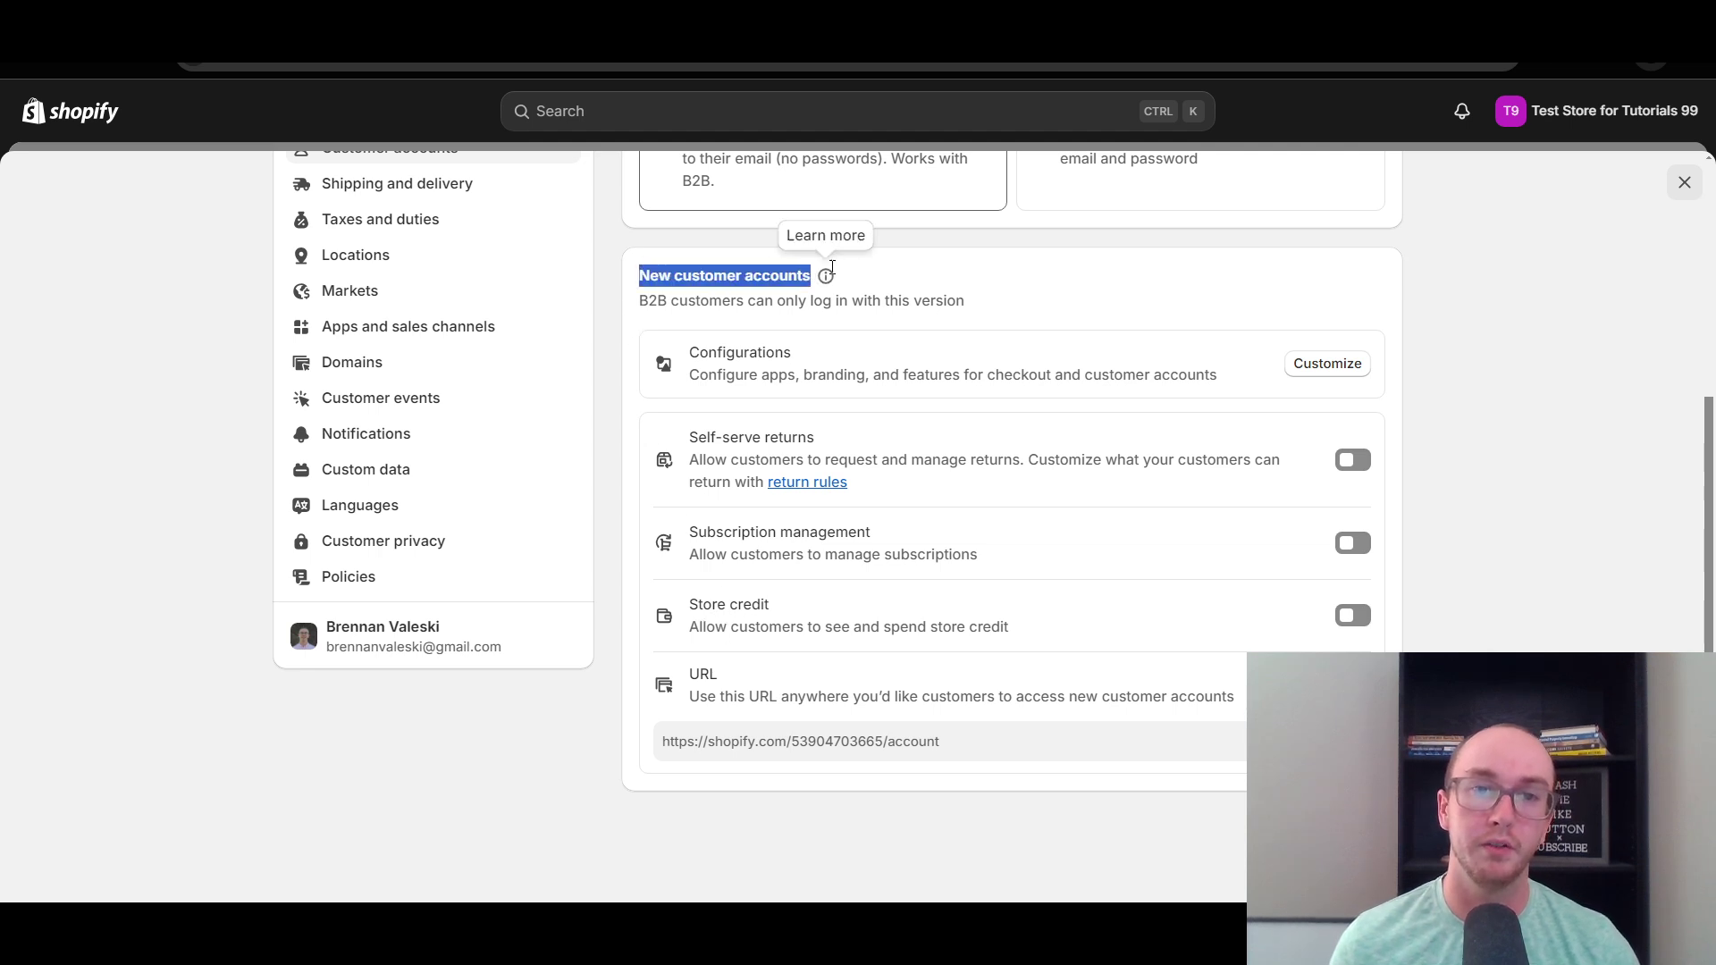
pyautogui.click(853, 268)
pyautogui.click(1360, 623)
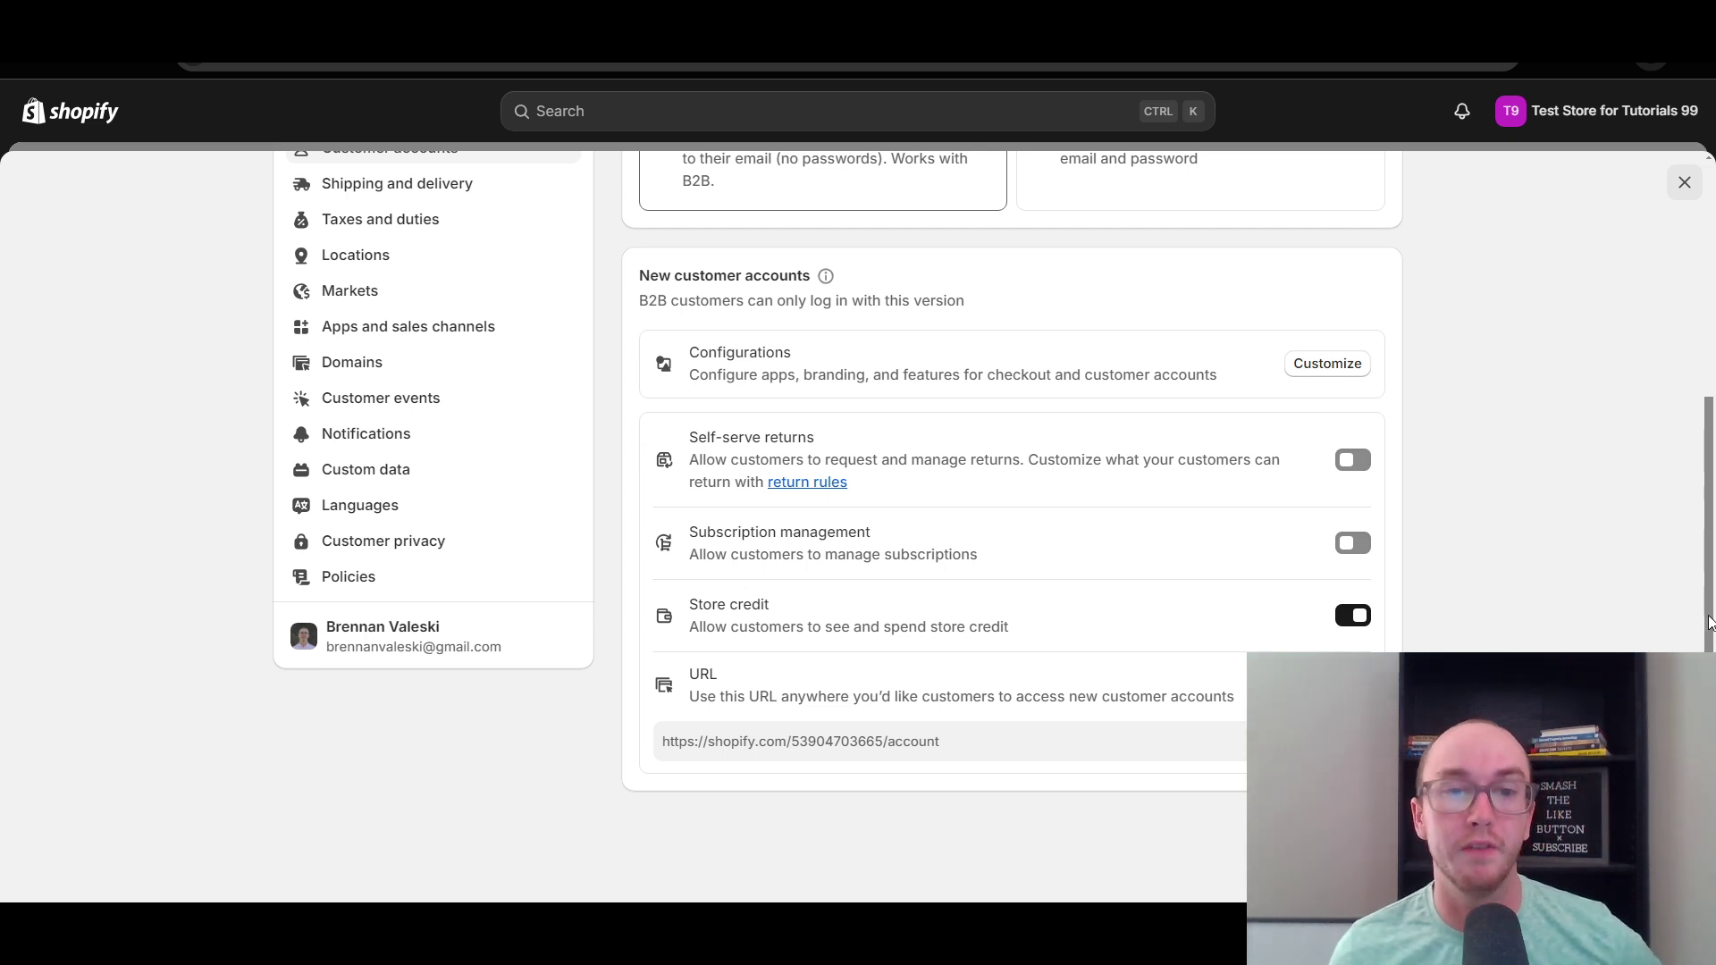
pyautogui.moveTo(1709, 623); pyautogui.dragTo(1702, 315)
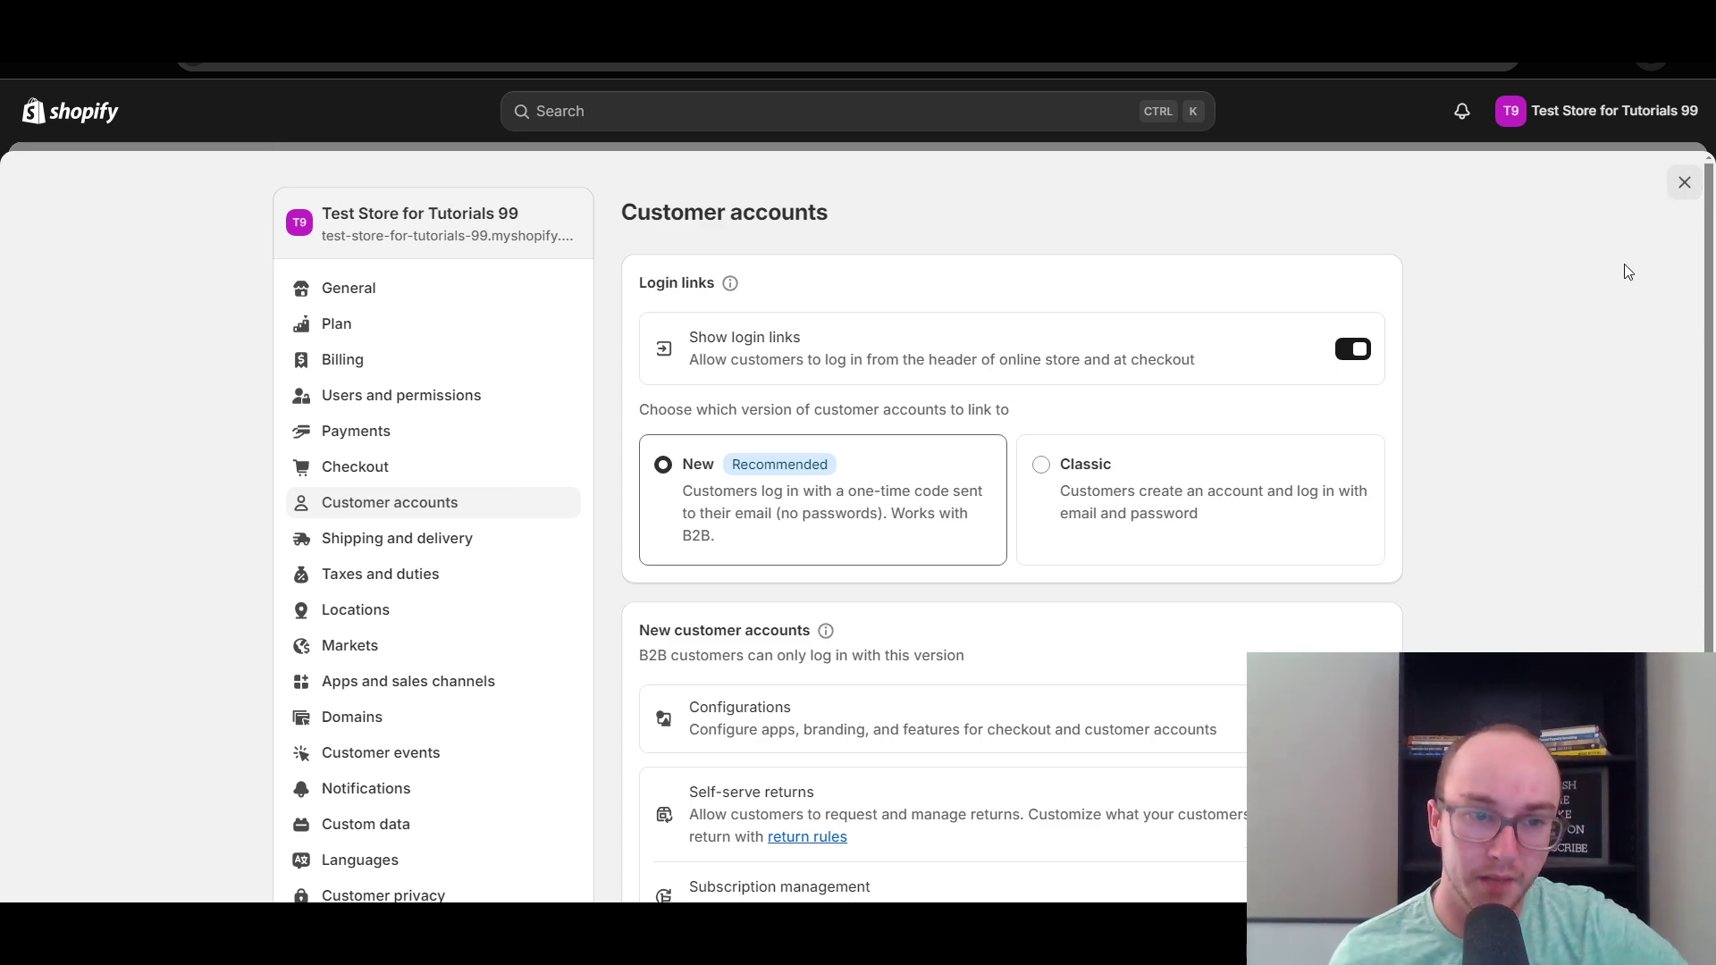
pyautogui.scroll(-1, 1549, 572)
pyautogui.scroll(-4, 1549, 571)
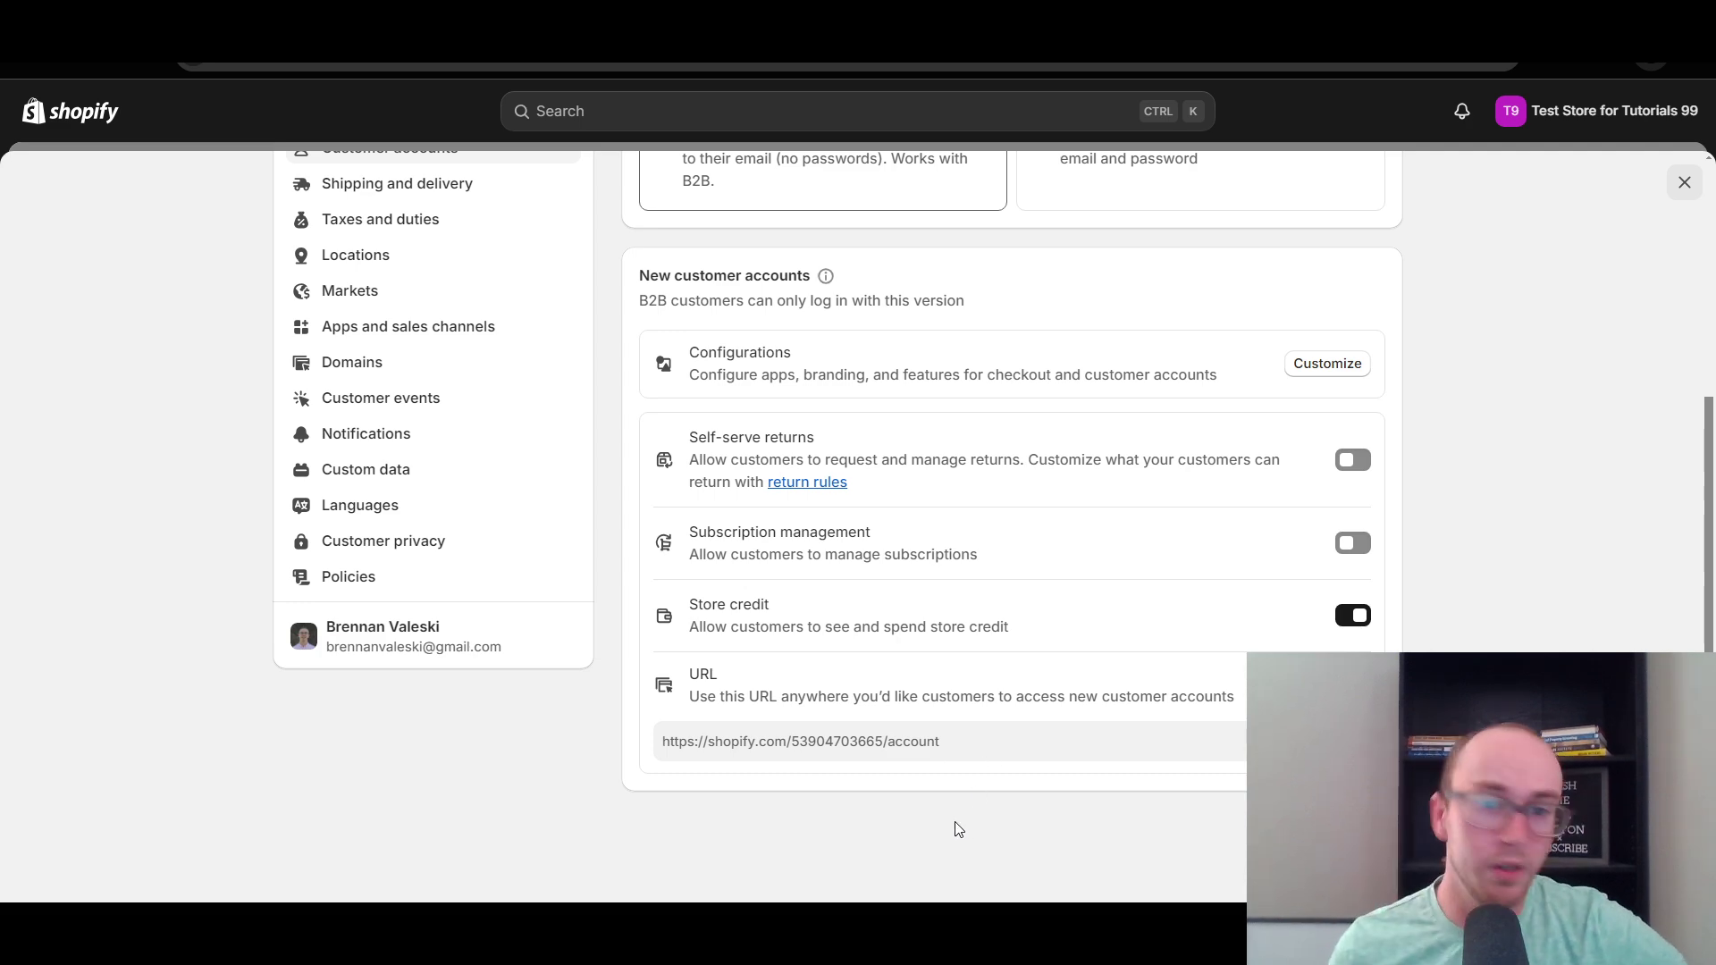
pyautogui.scroll(5, 954, 827)
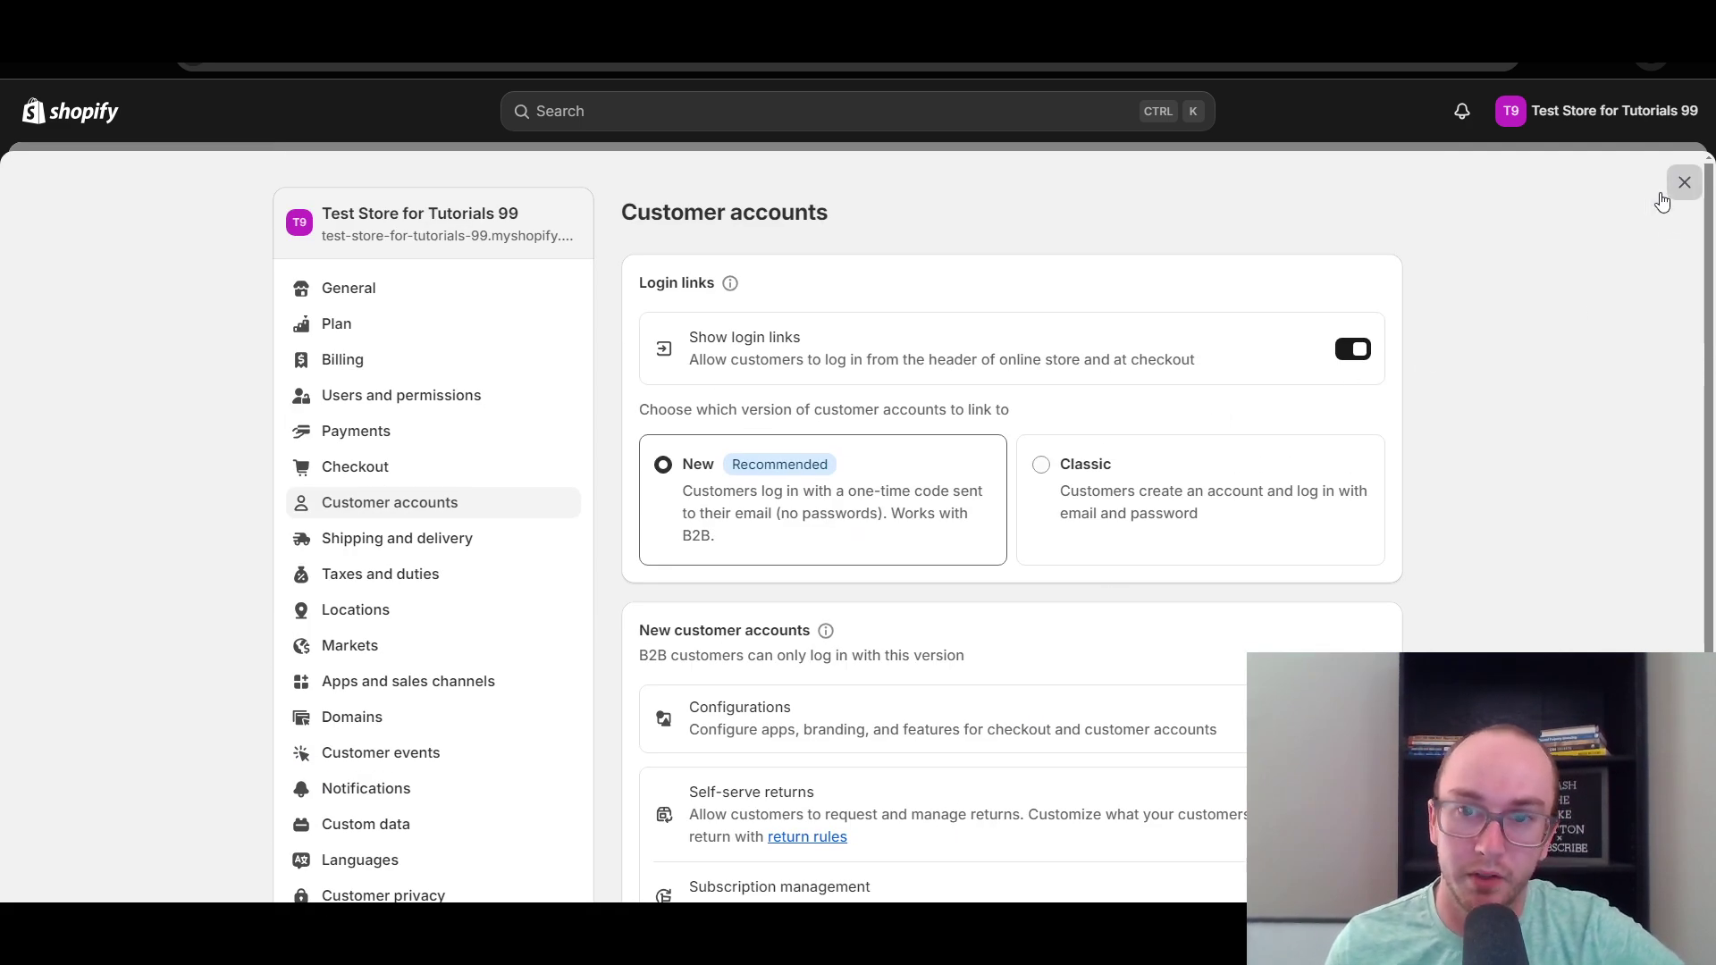
# Step: Close settings and reopen the customer's store credit Edit balance dialog
pyautogui.click(1664, 194)
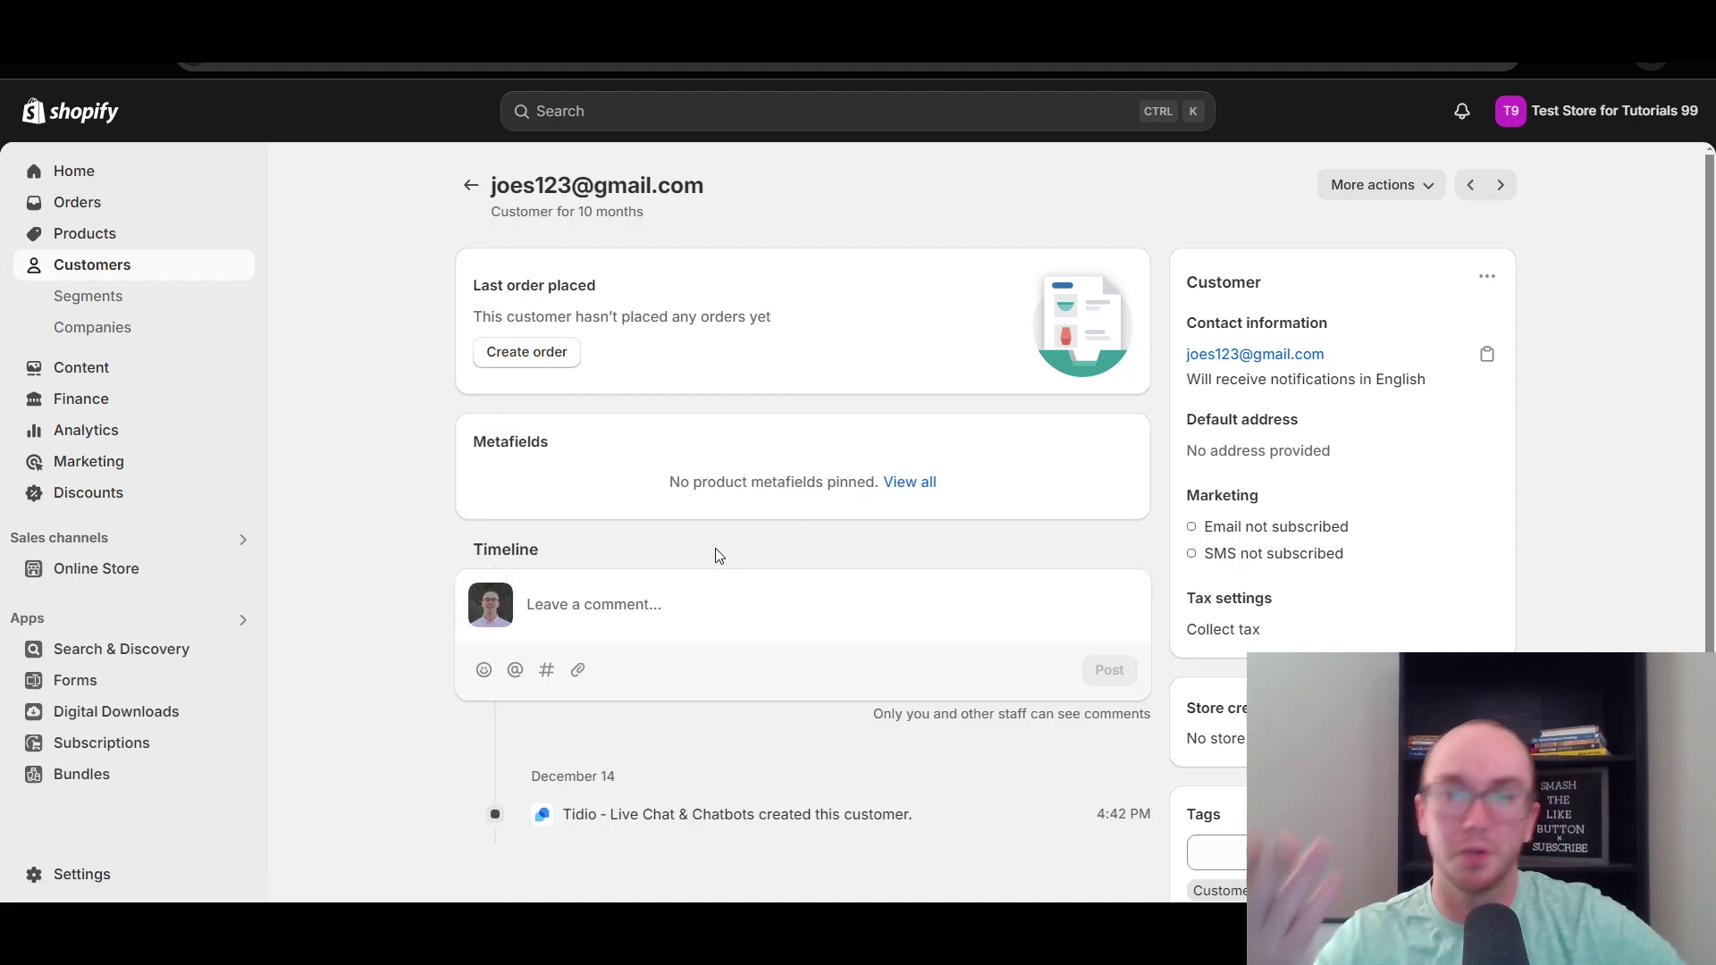
pyautogui.scroll(-2, 804, 684)
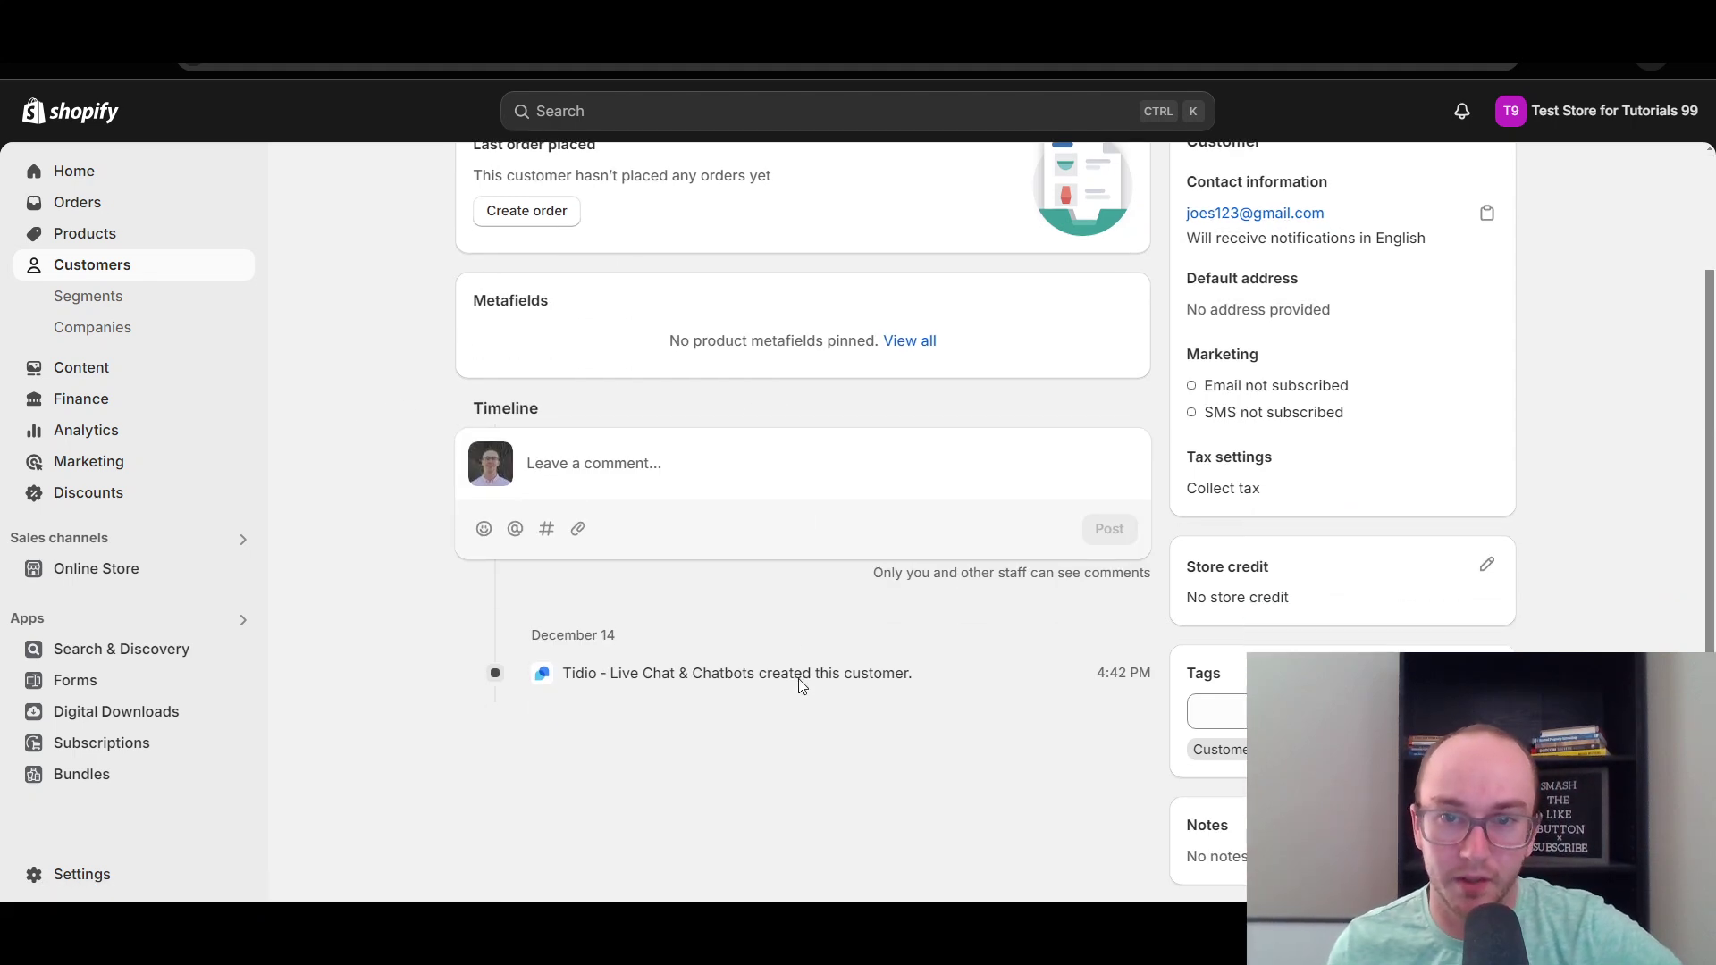
pyautogui.scroll(2, 799, 679)
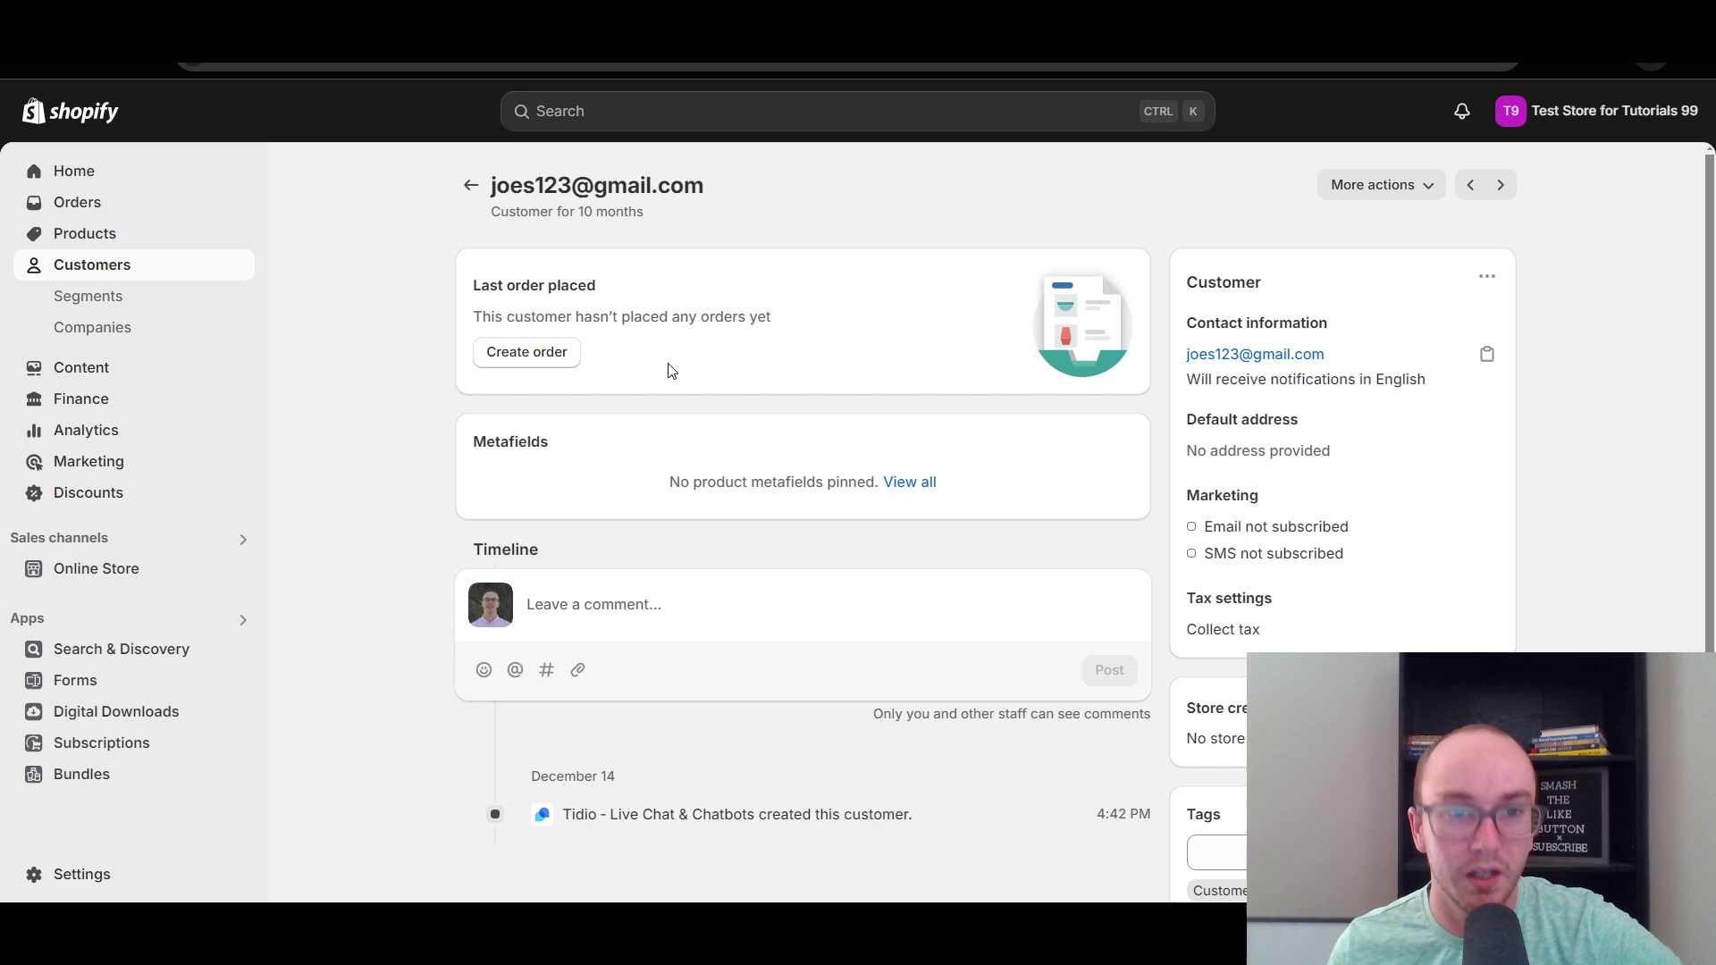
pyautogui.scroll(-2, 816, 724)
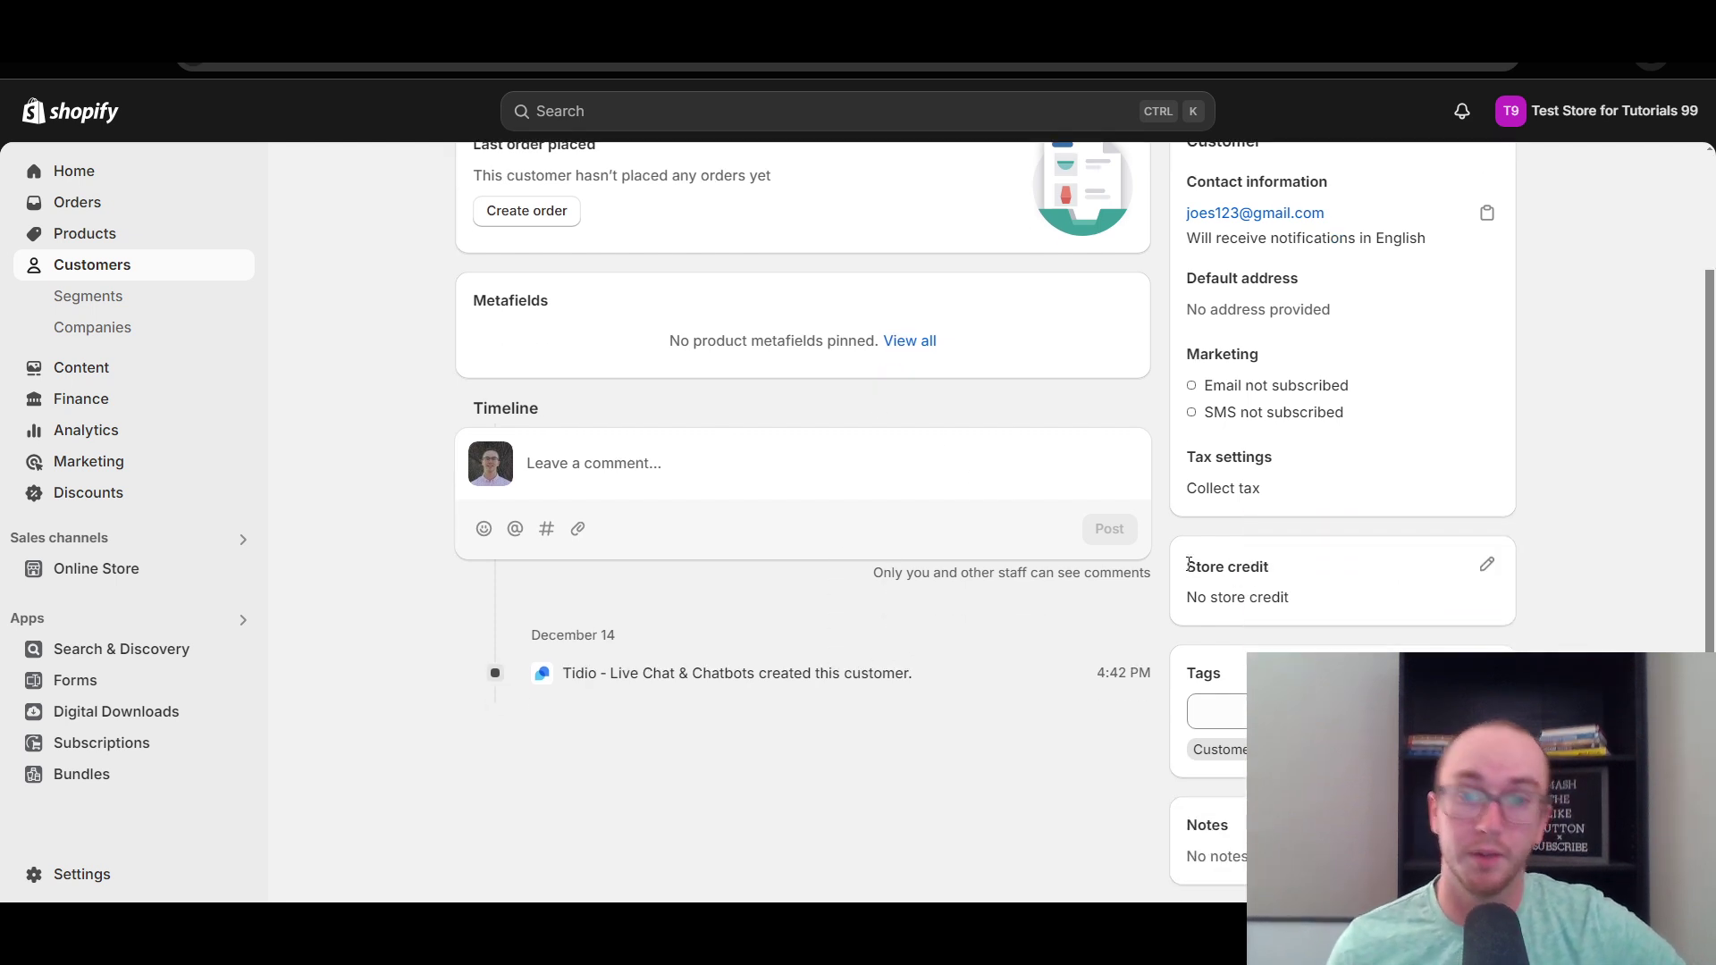
pyautogui.click(1487, 563)
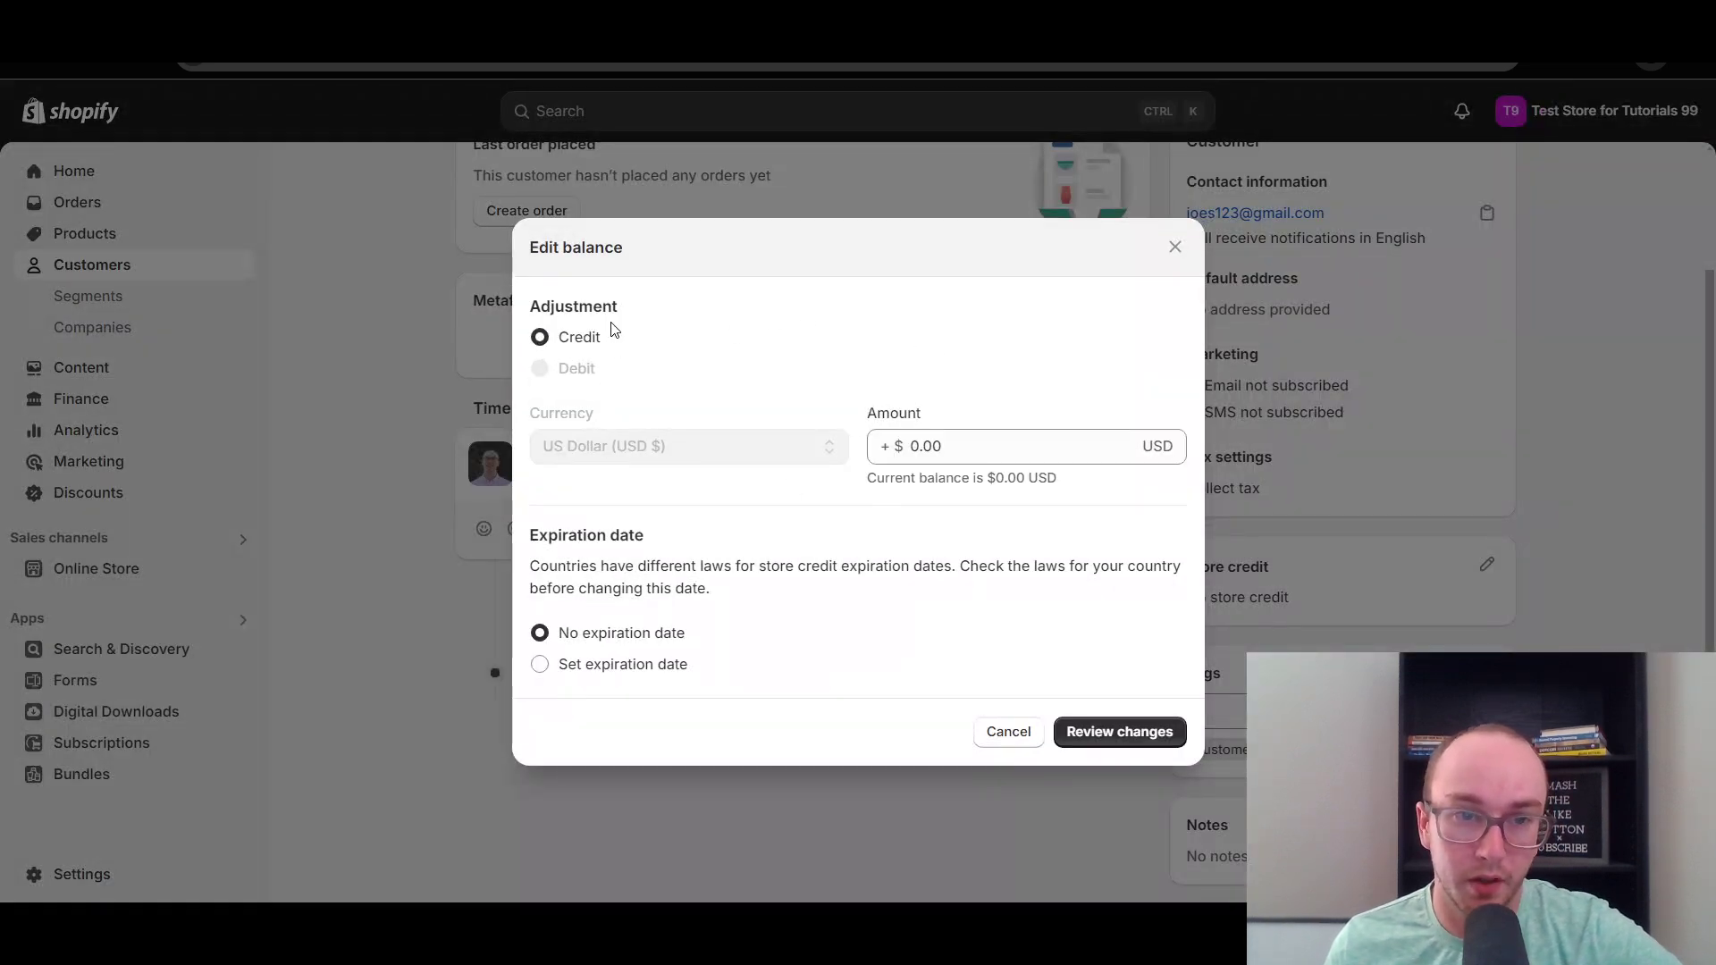
# Step: Enter a credit amount of 200.00, keeping No expiration date
pyautogui.click(945, 444)
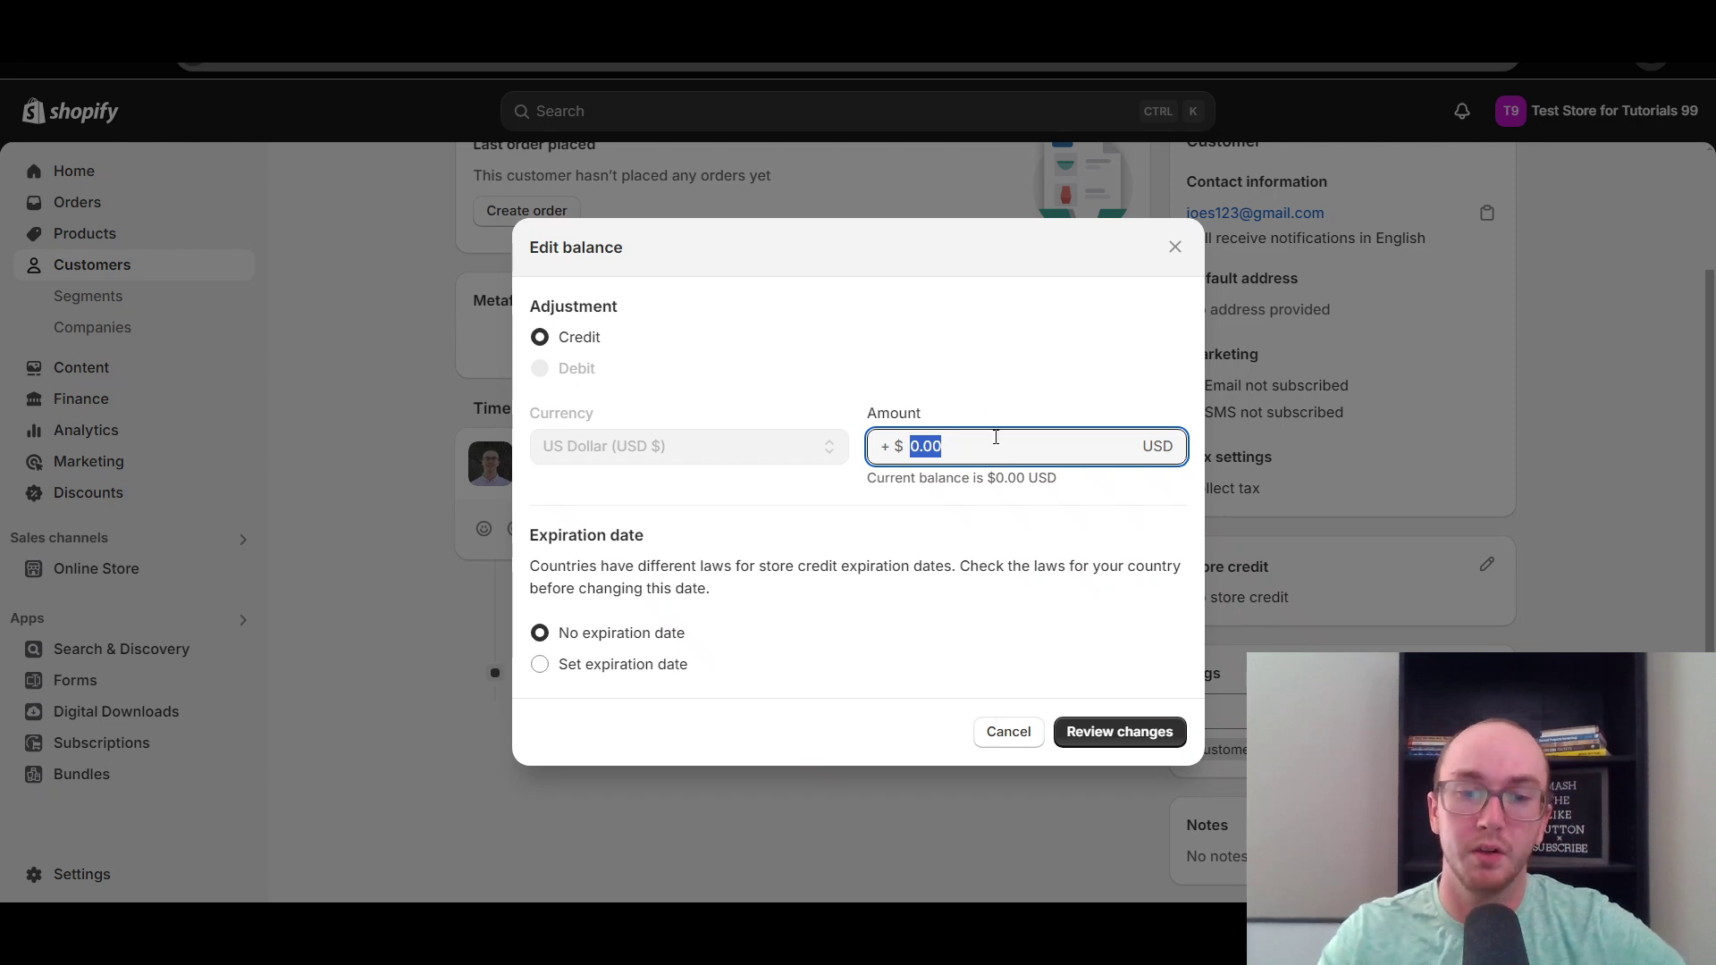
pyautogui.write('20')
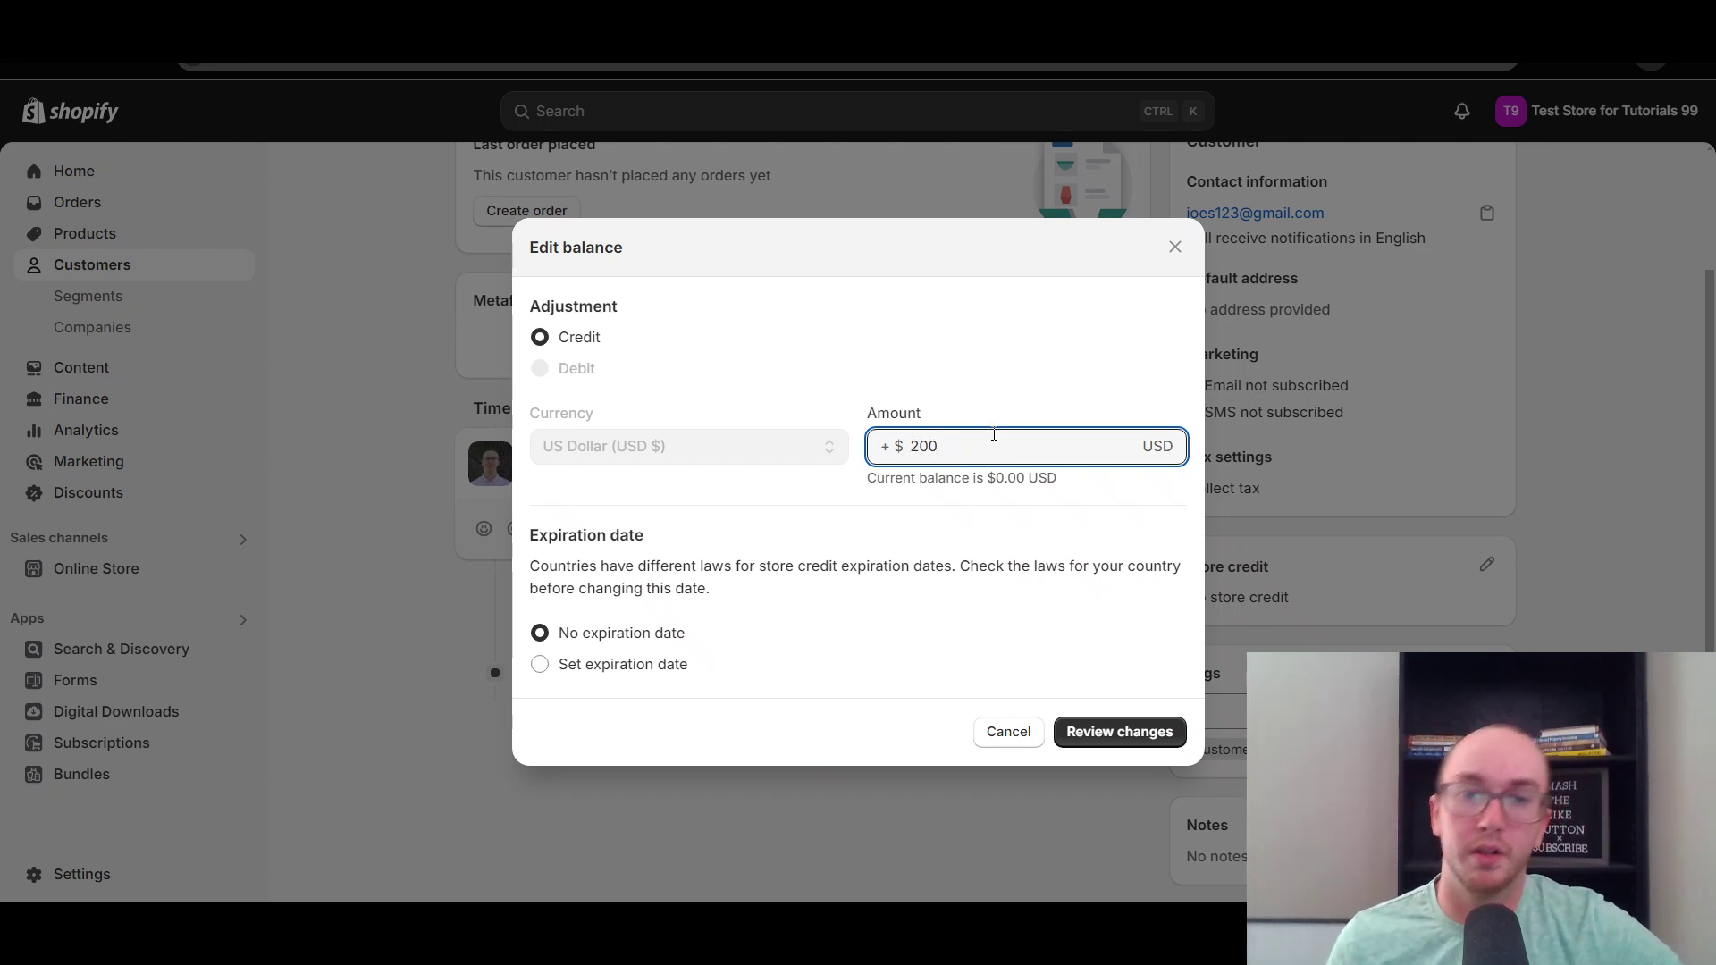
pyautogui.click(1013, 381)
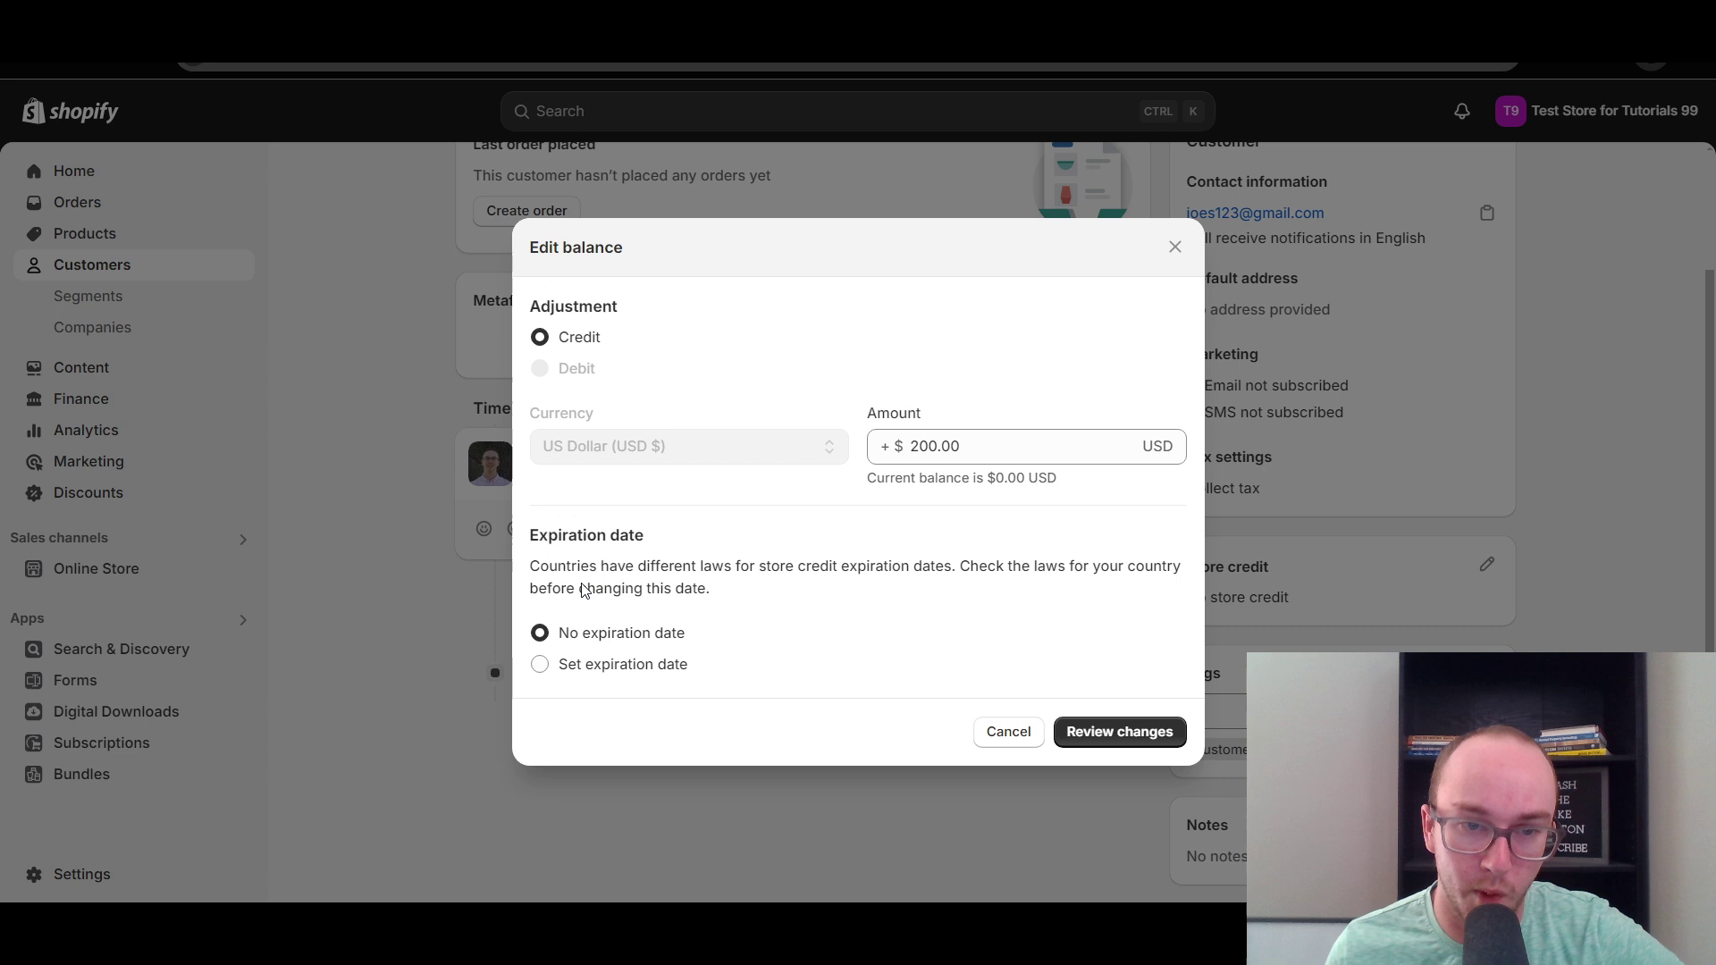
pyautogui.moveTo(526, 569); pyautogui.dragTo(755, 587)
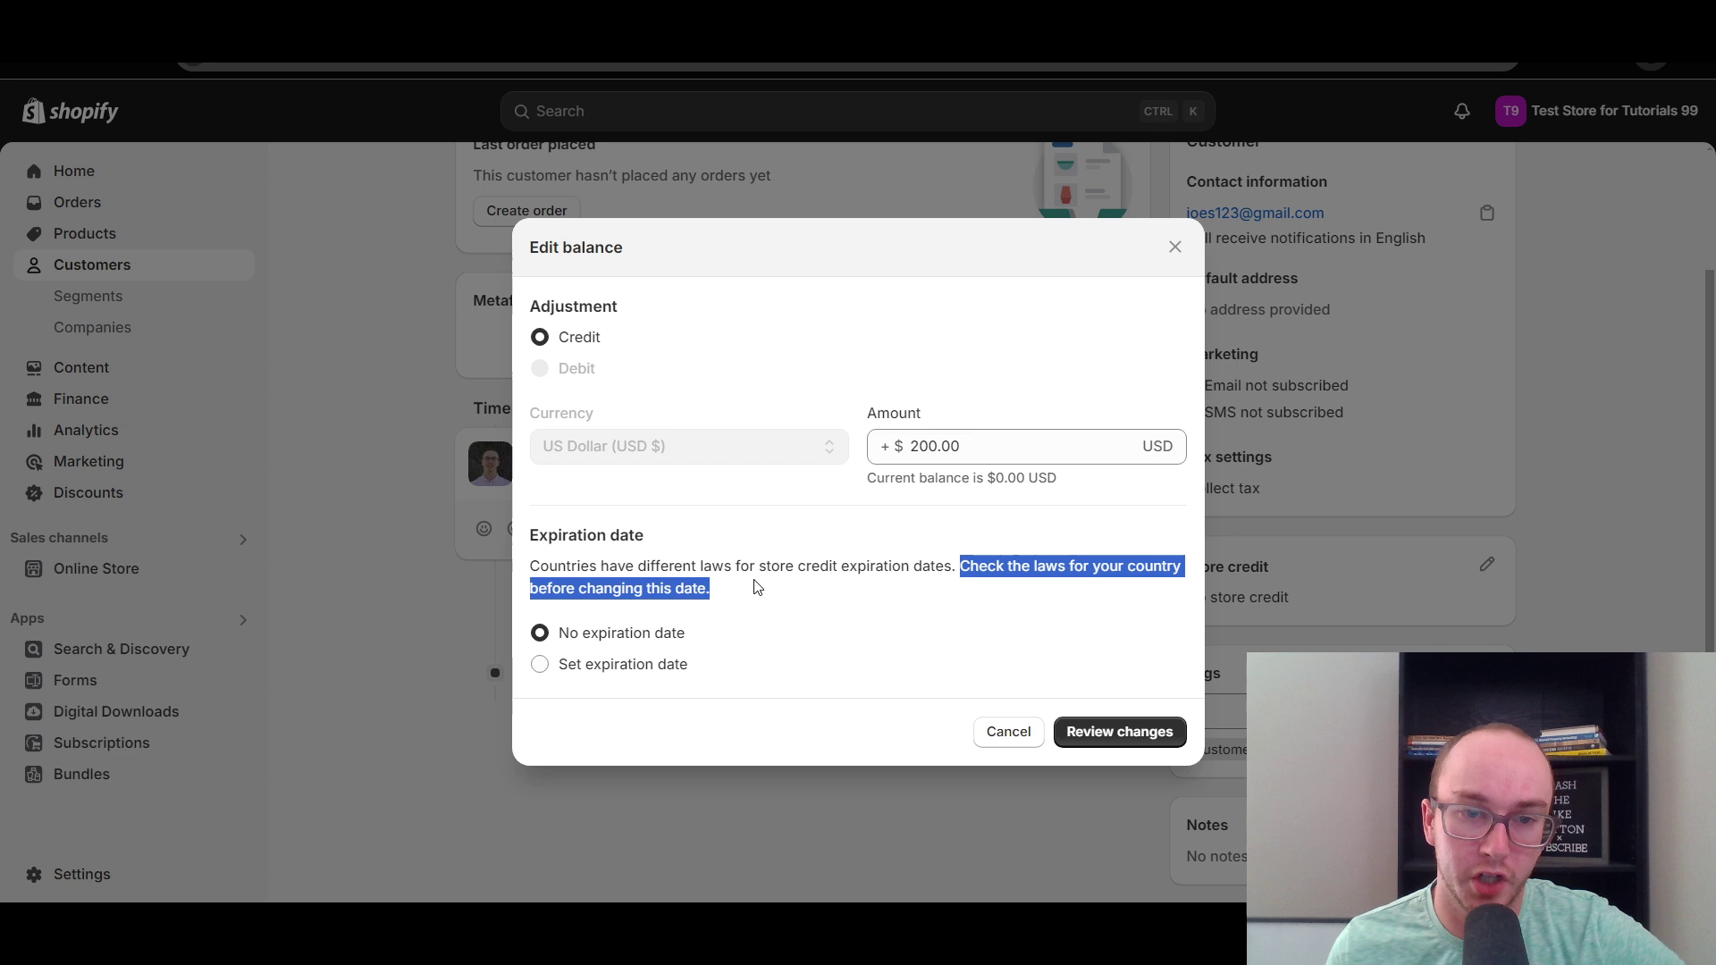
pyautogui.click(753, 587)
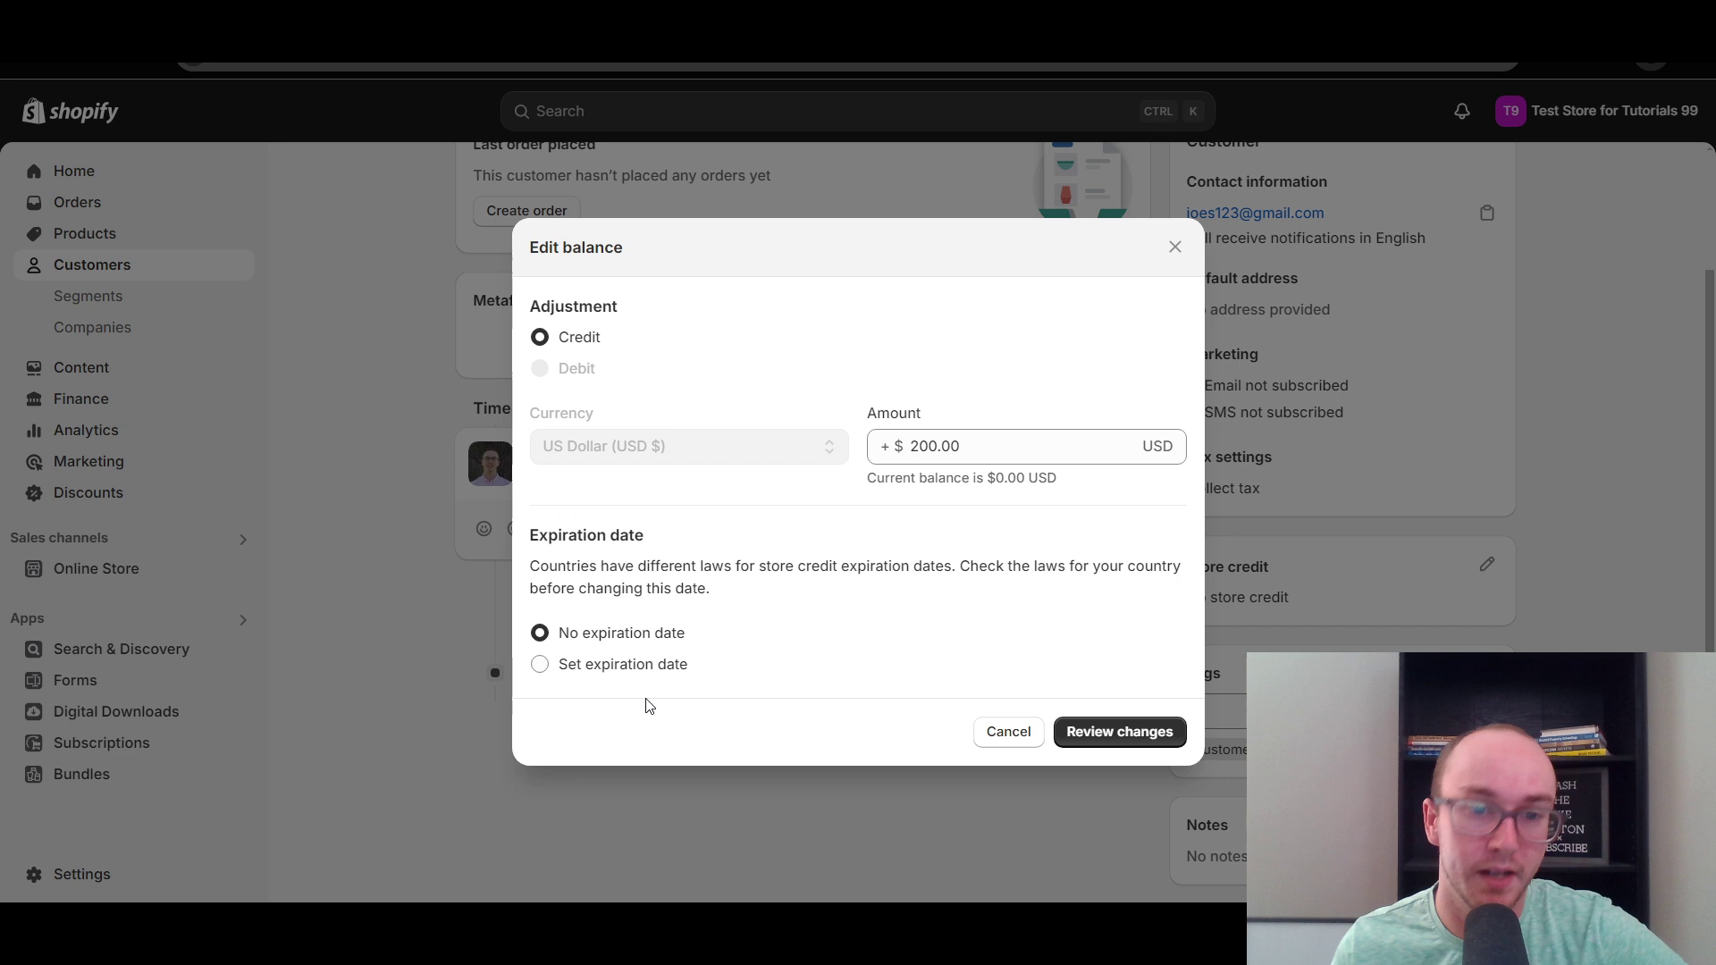
# Step: Browse expiry dates in the calendar, then keep the $200.00 credit with No expiration date
pyautogui.click(607, 677)
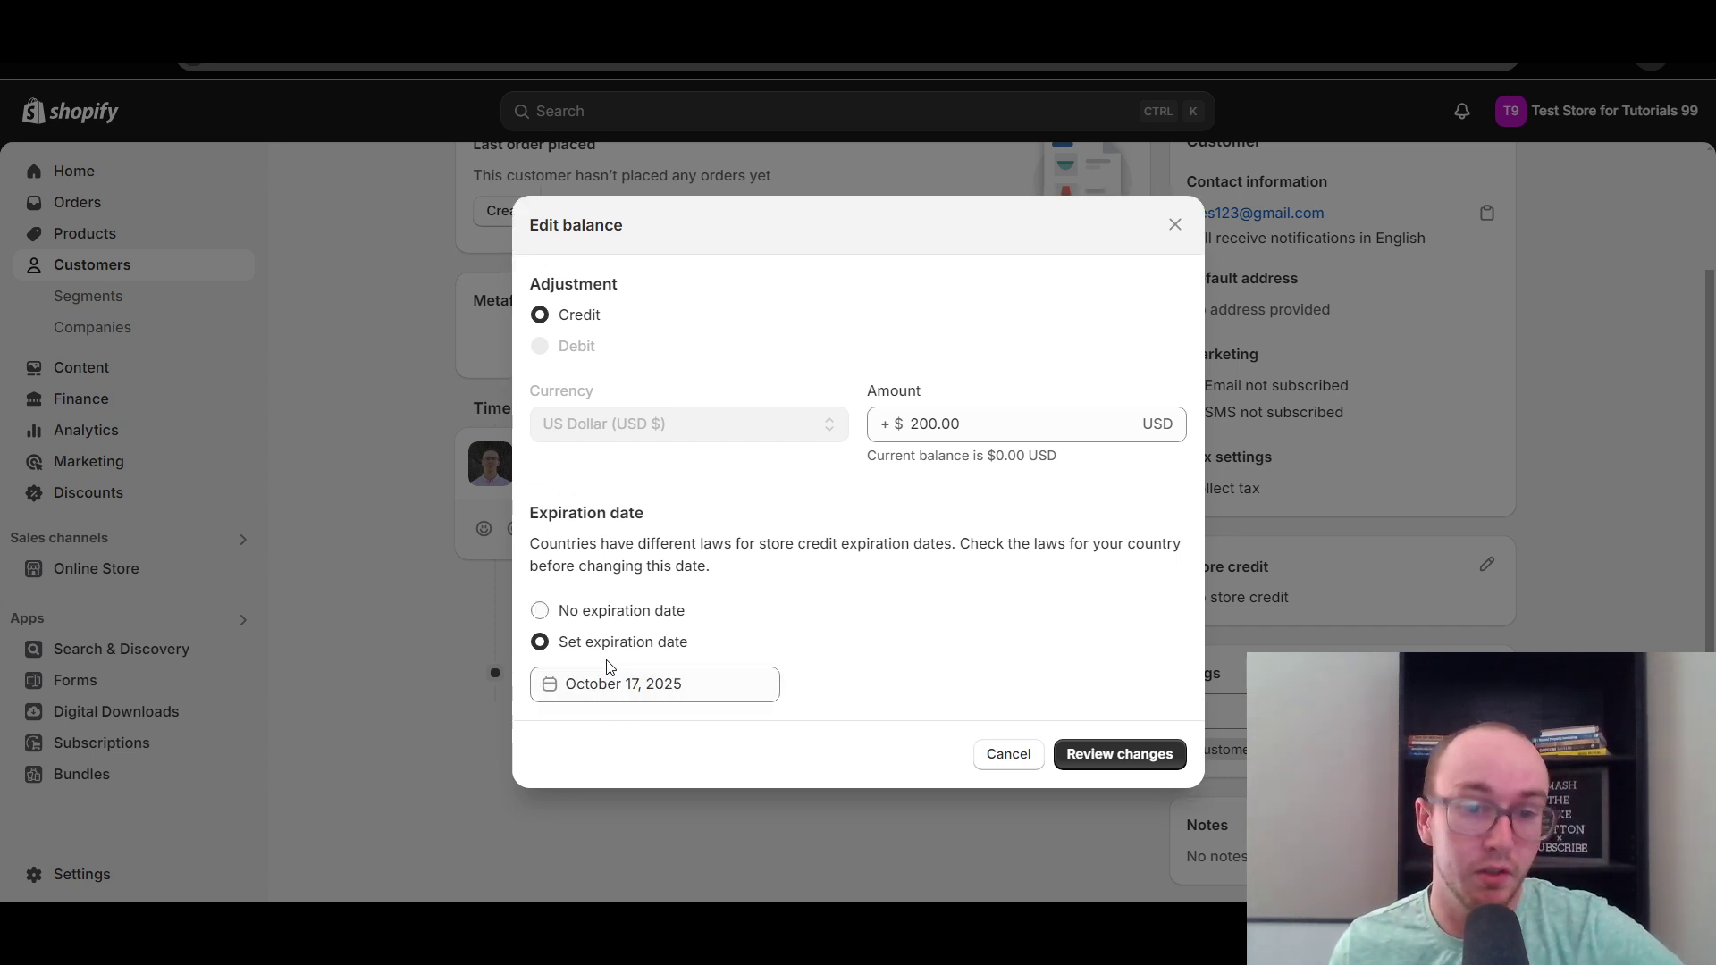
pyautogui.click(674, 686)
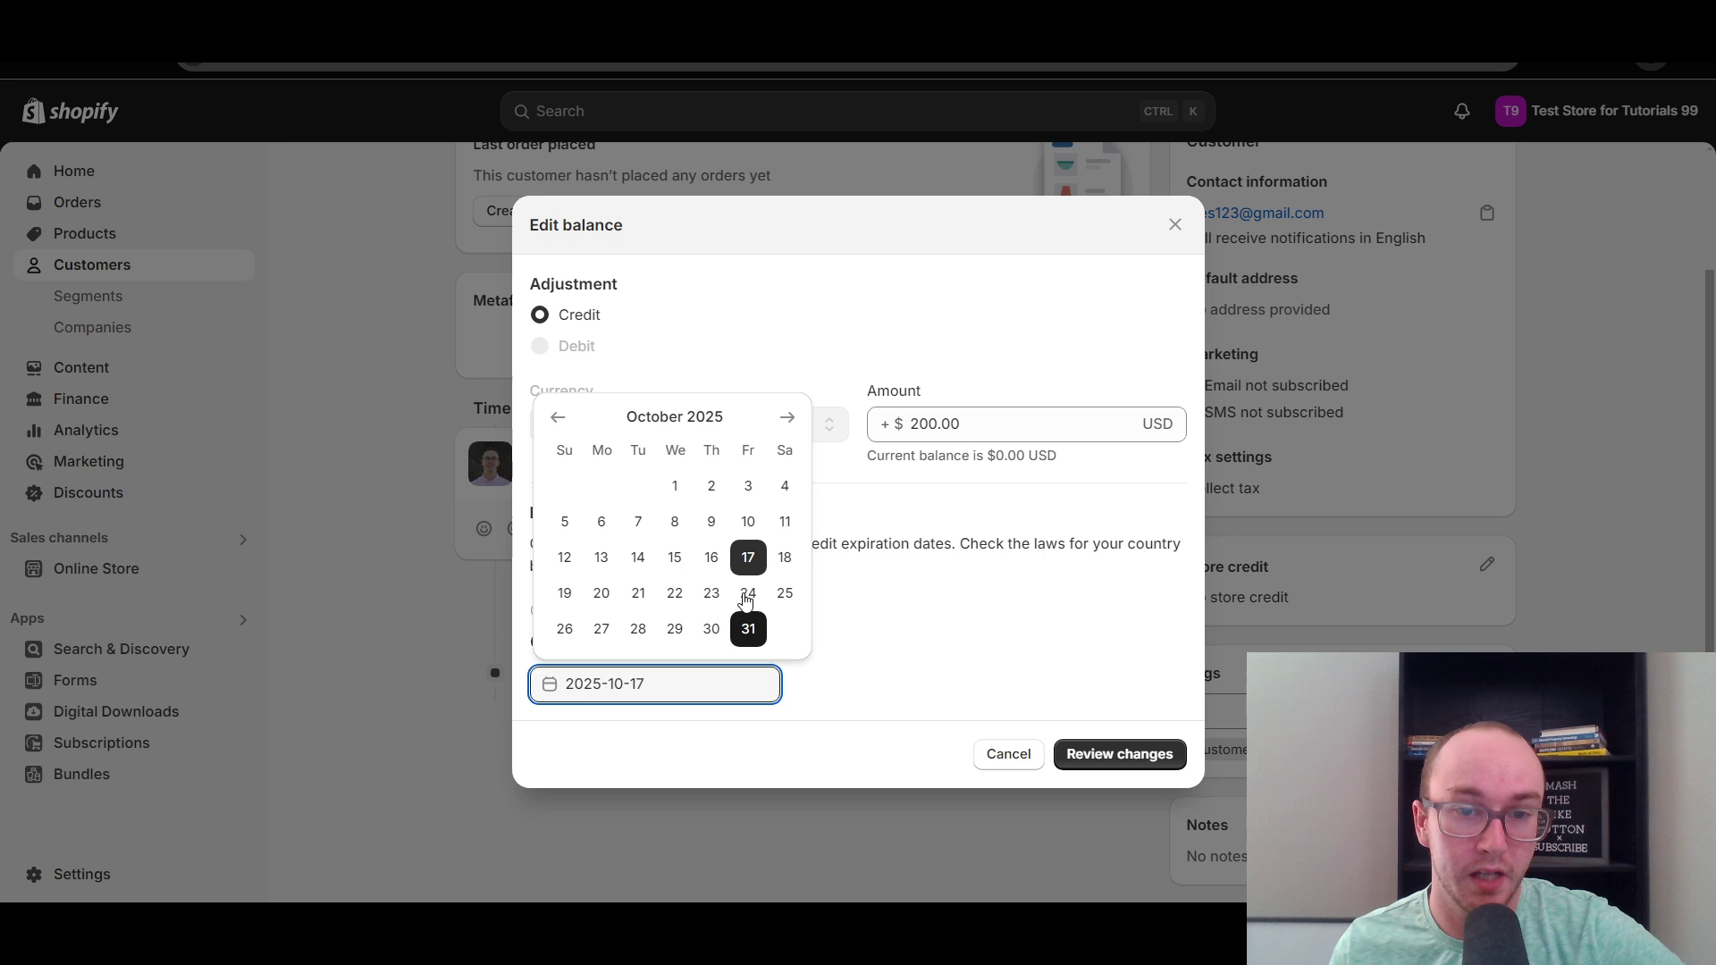
pyautogui.click(764, 728)
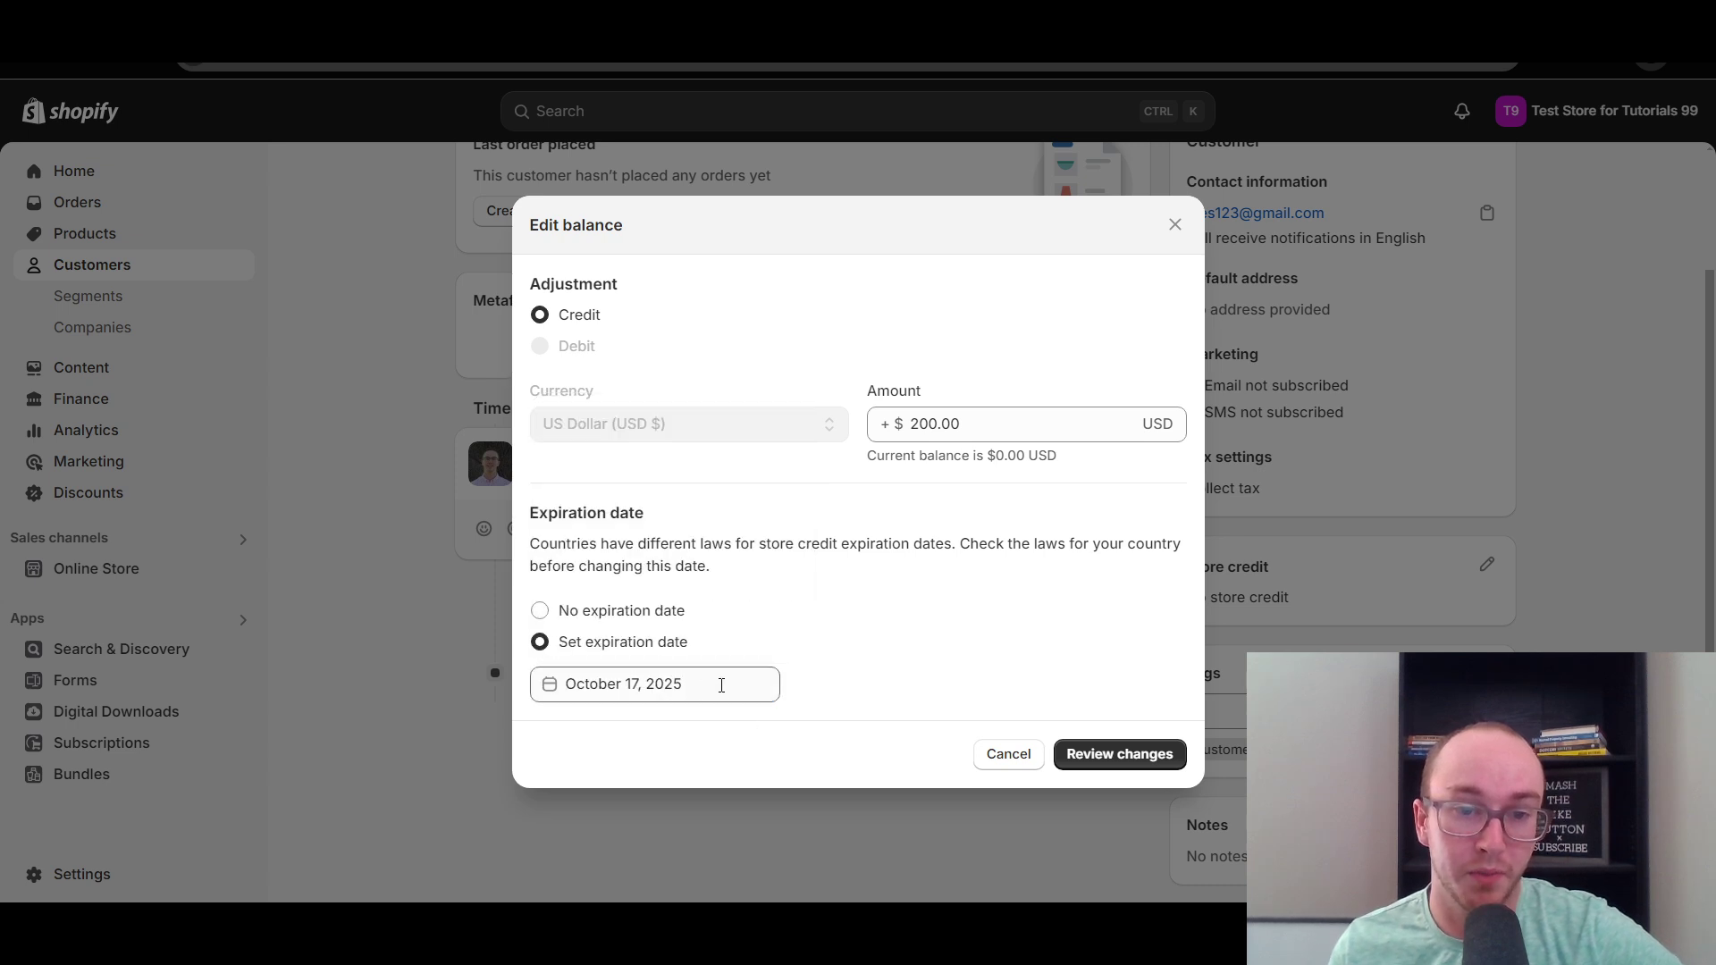
pyautogui.click(720, 686)
pyautogui.click(792, 423)
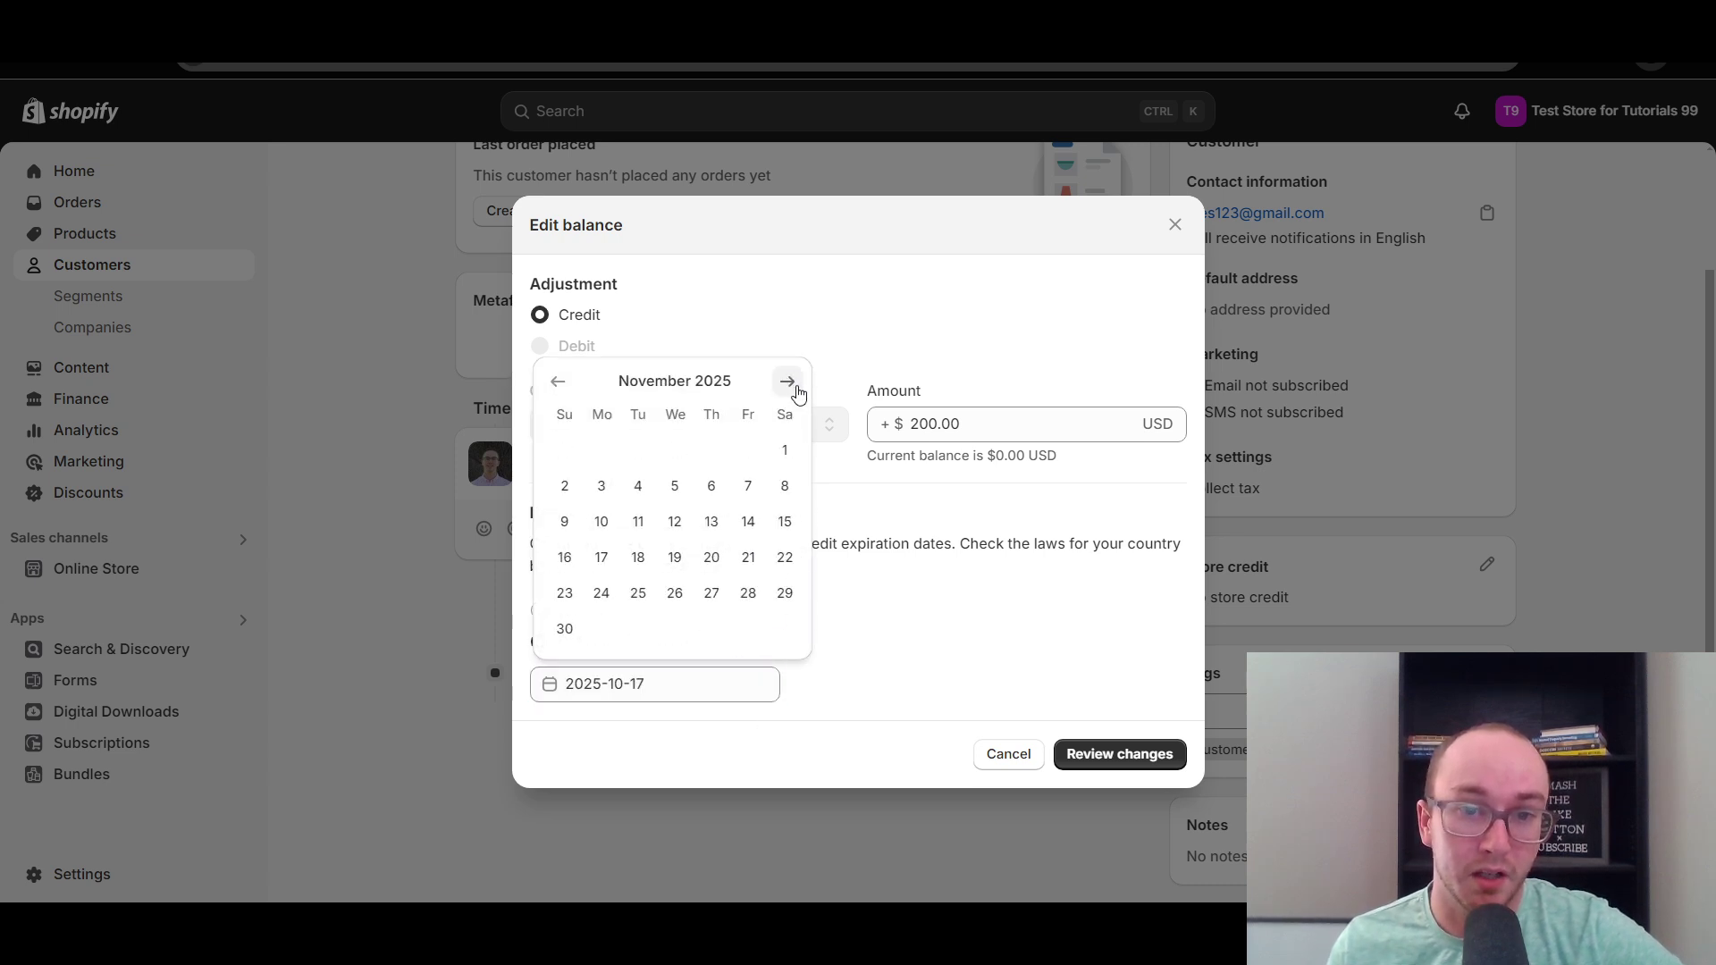
pyautogui.click(788, 382)
pyautogui.click(558, 417)
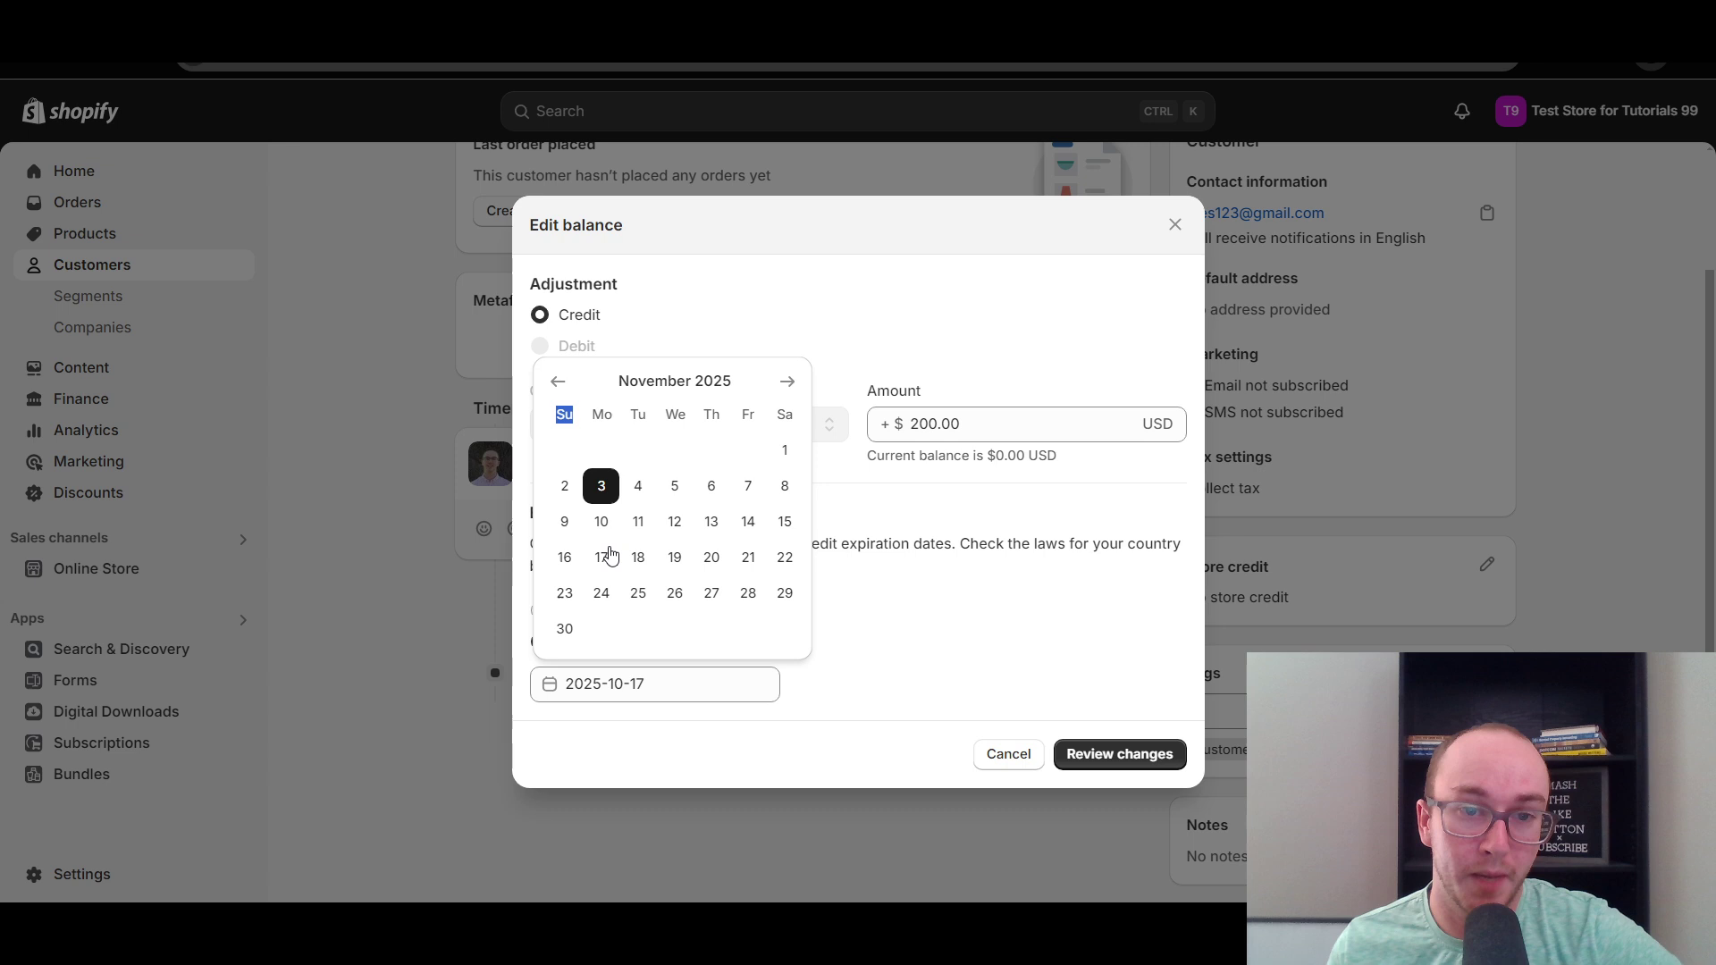
pyautogui.click(651, 710)
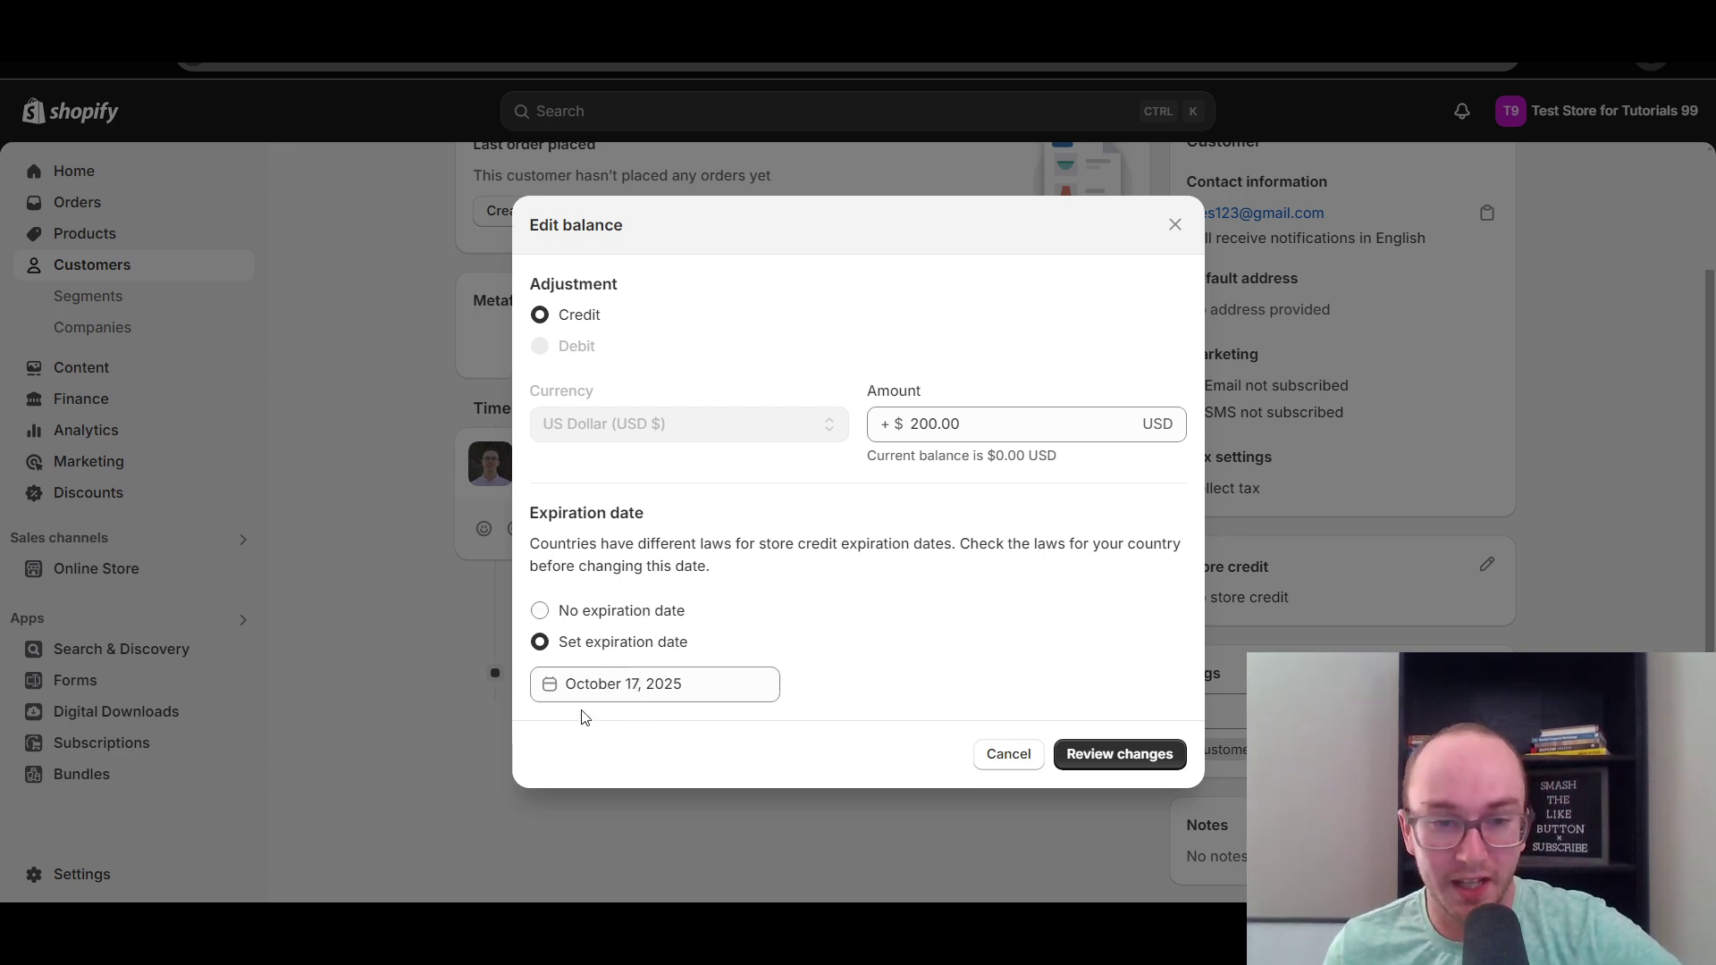
pyautogui.click(623, 614)
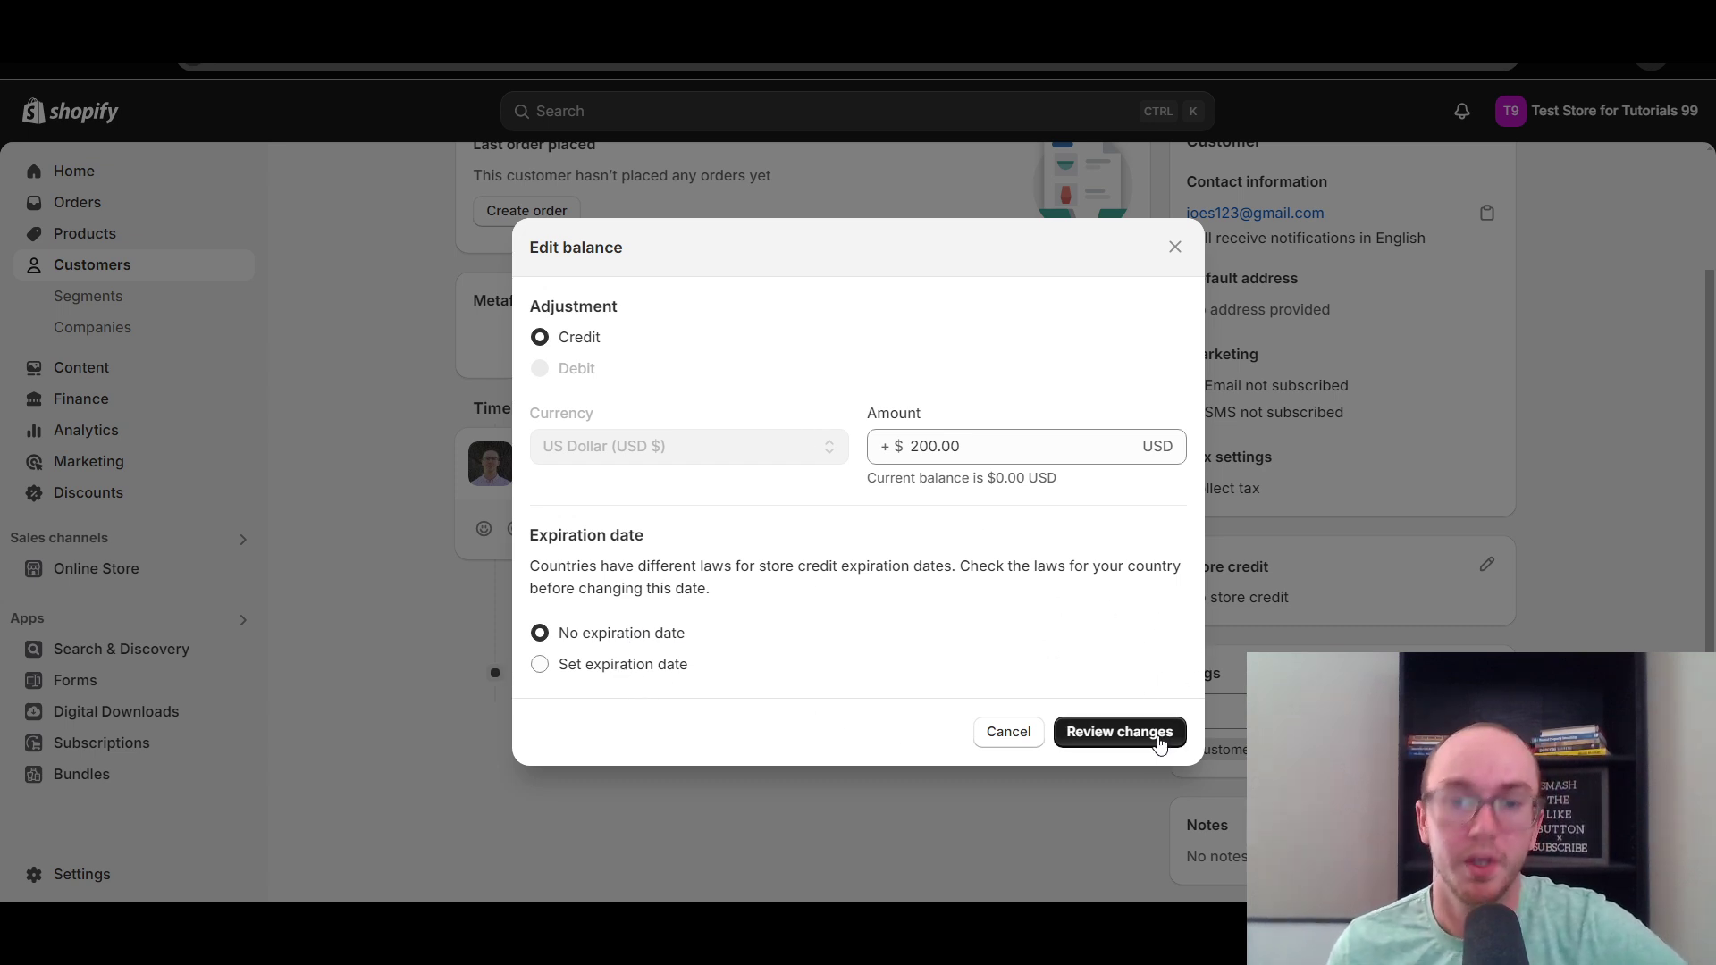
# Step: Review and apply the $200.00 credit, then check the Store credit card and timeline entry
pyautogui.click(1121, 732)
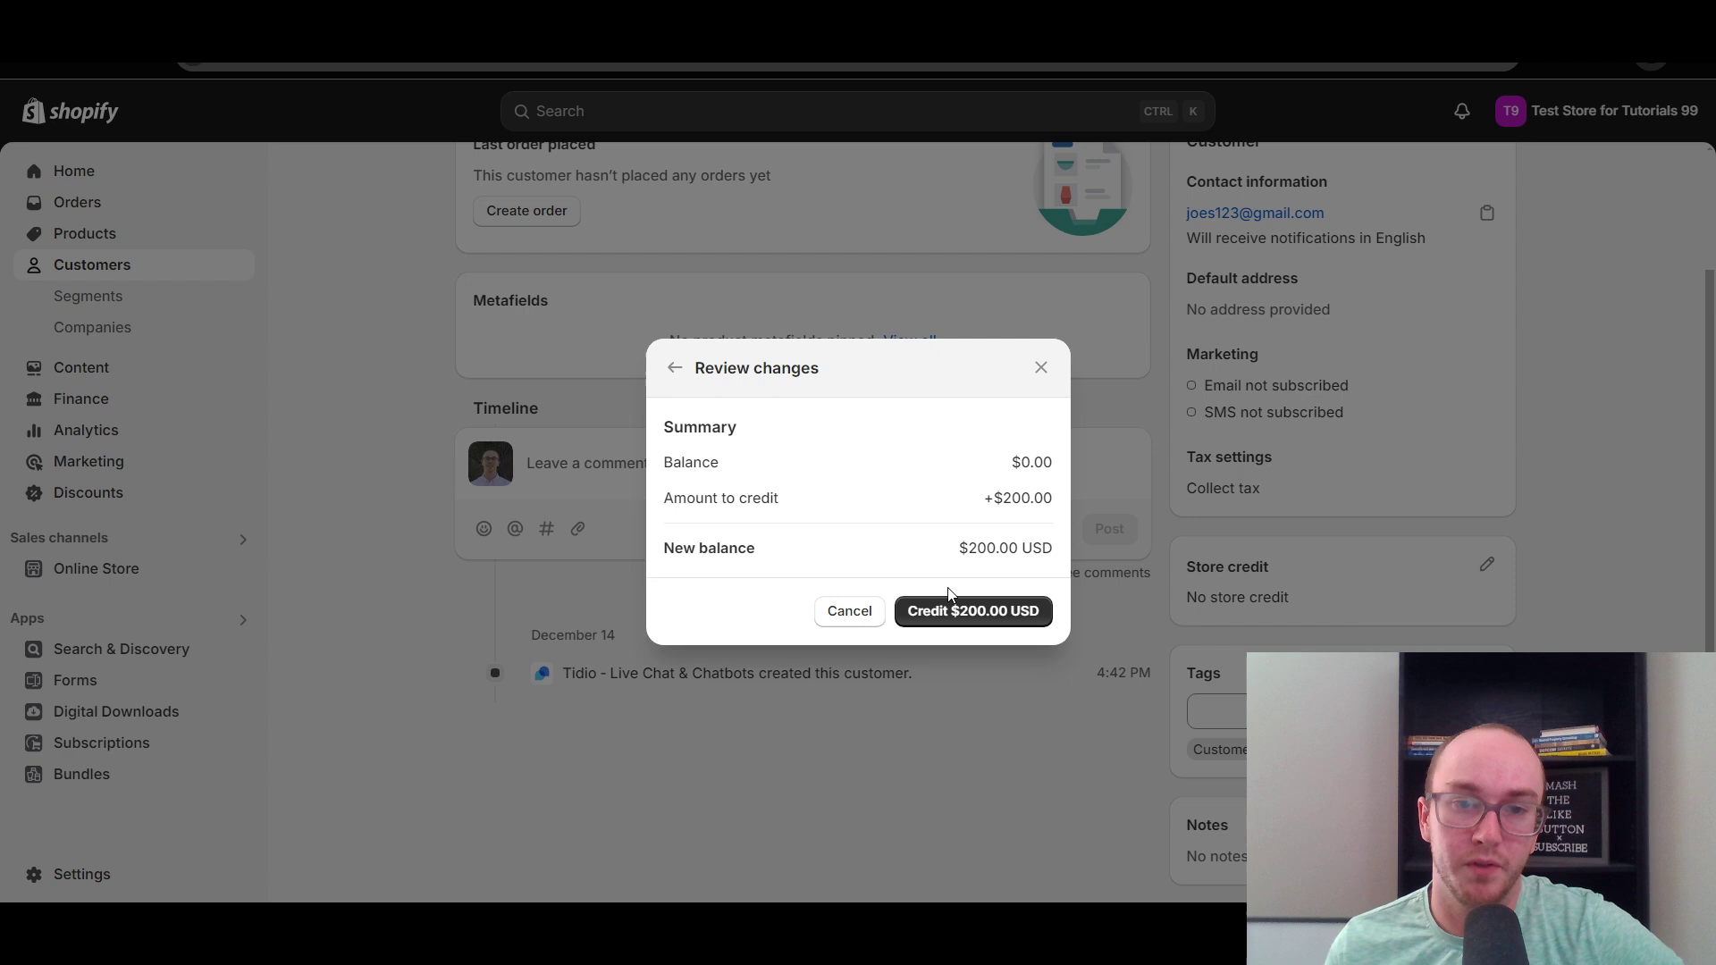
pyautogui.click(983, 611)
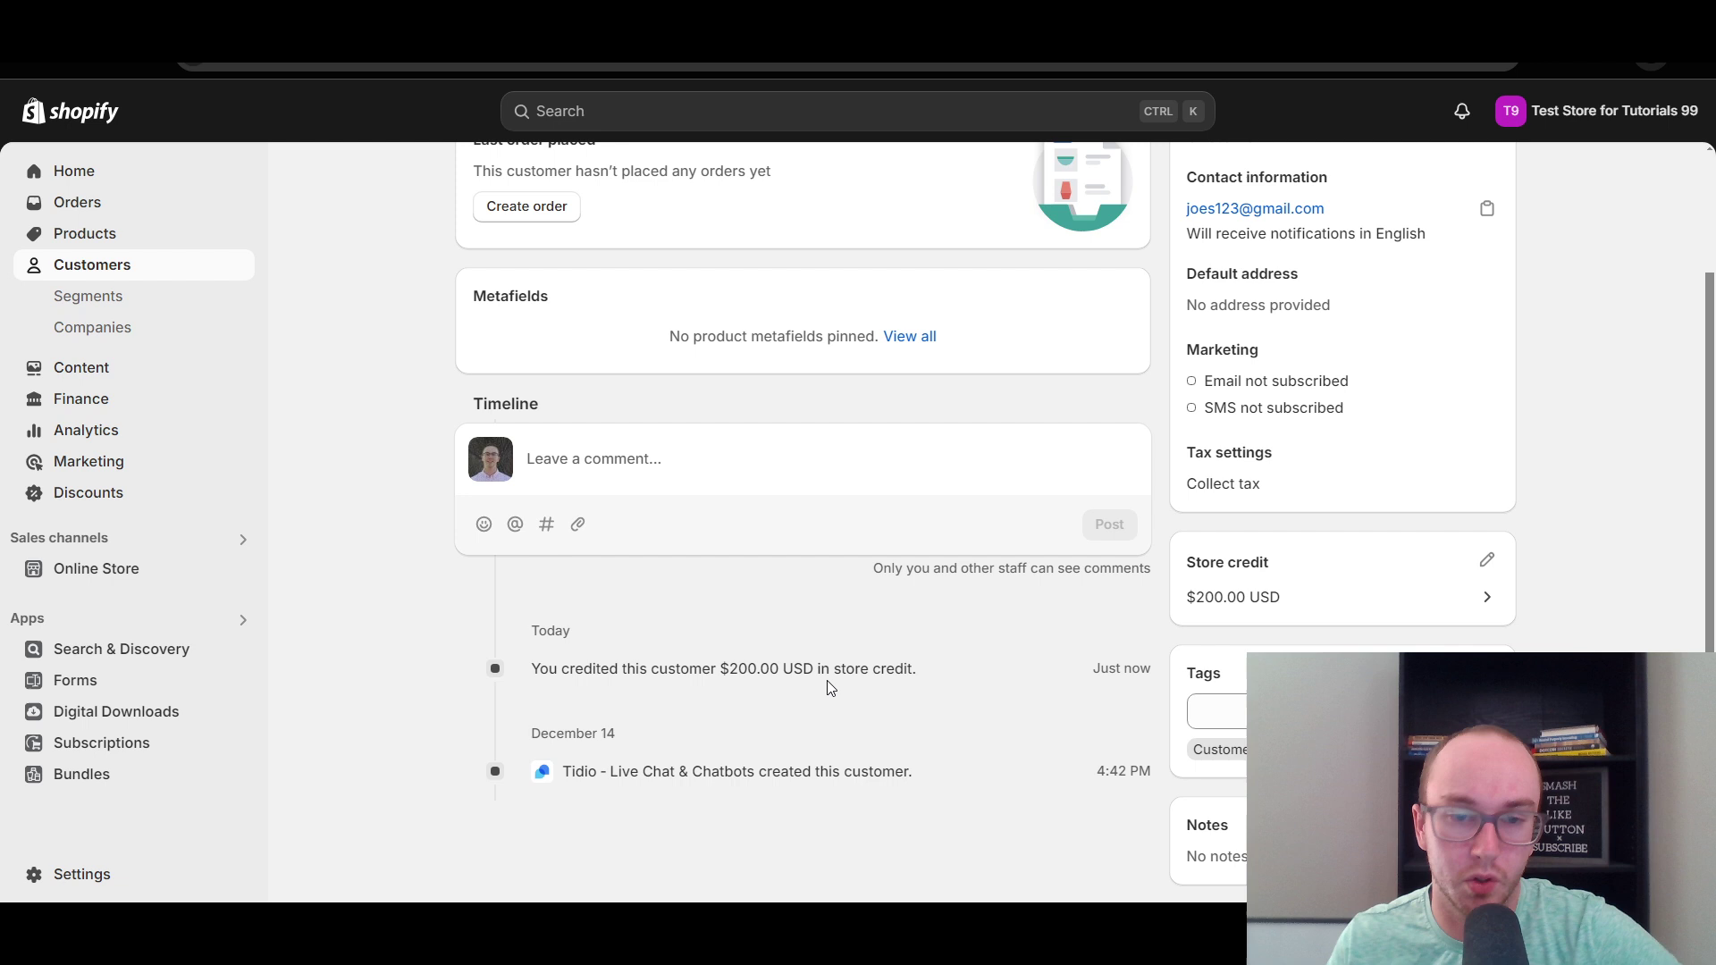
pyautogui.scroll(2, 1043, 672)
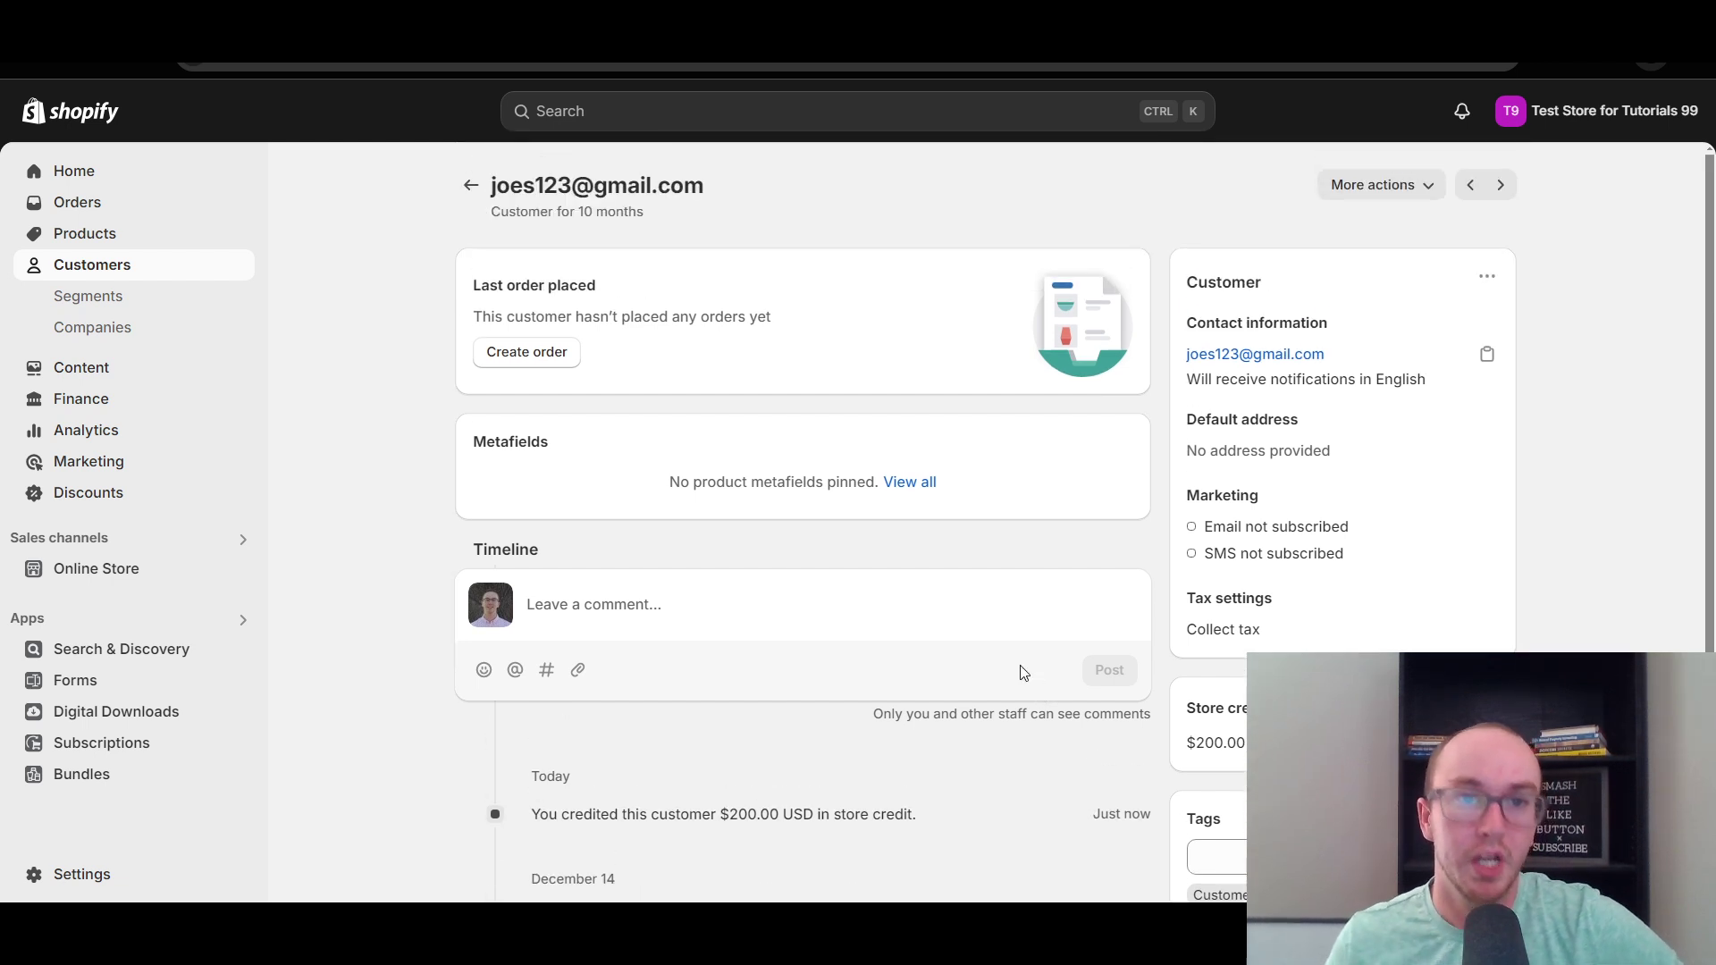
pyautogui.scroll(-2, 907, 714)
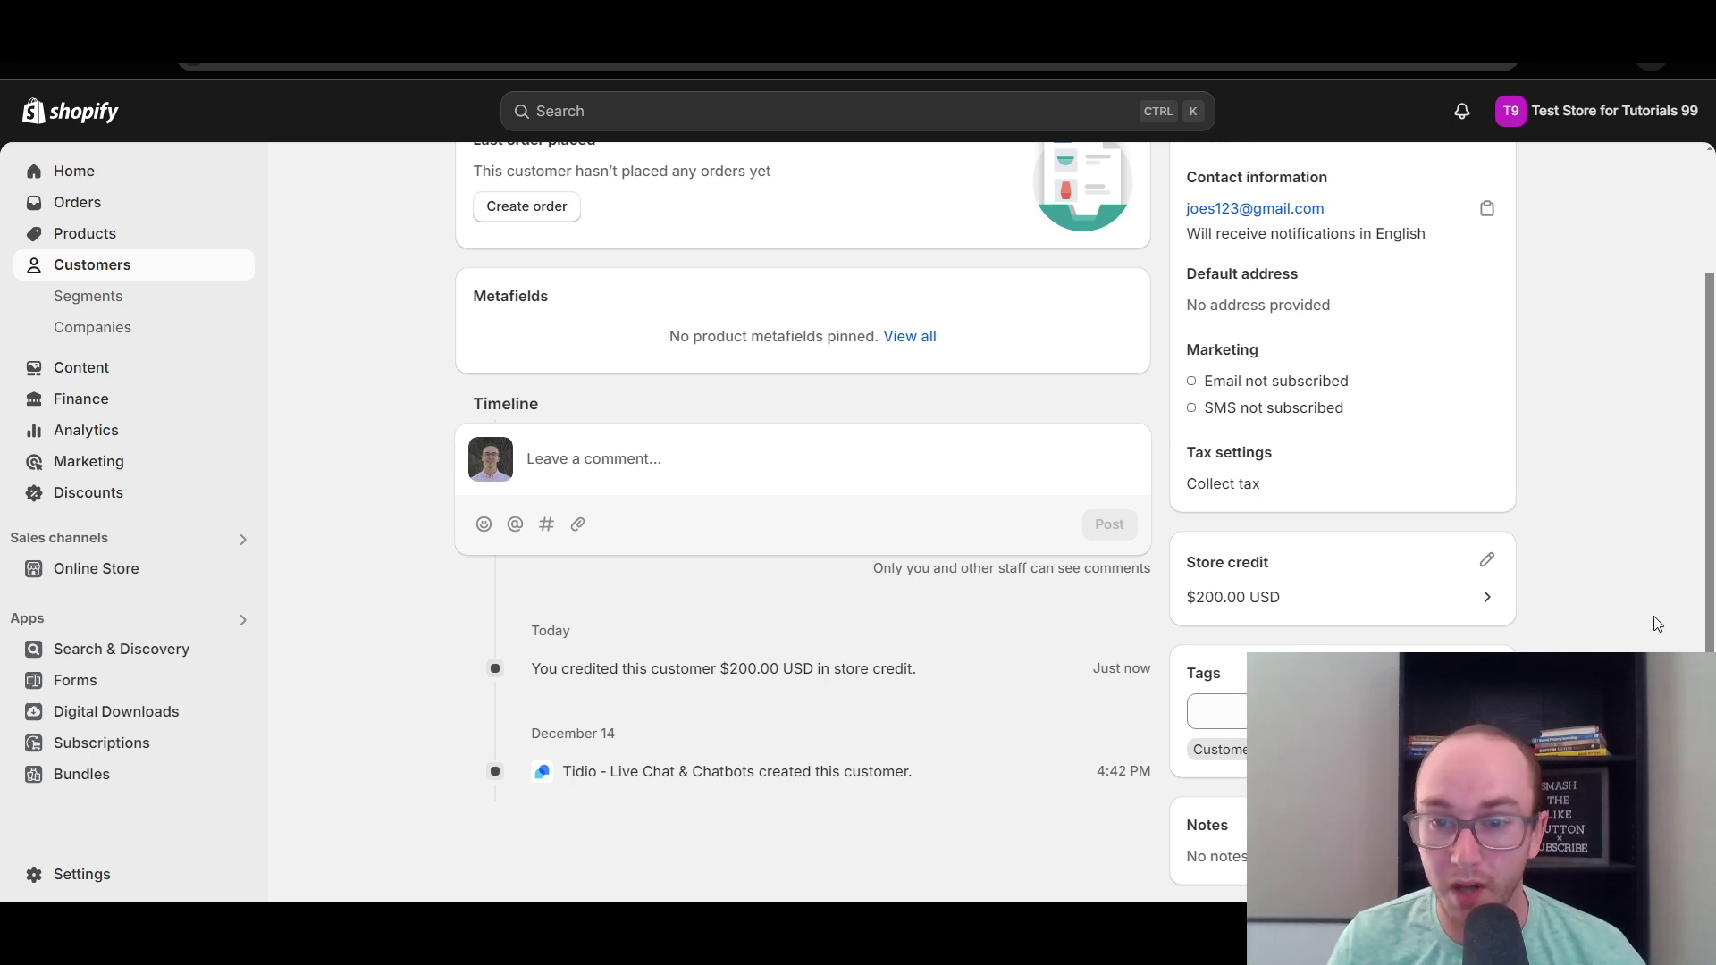
pyautogui.scroll(2, 1704, 529)
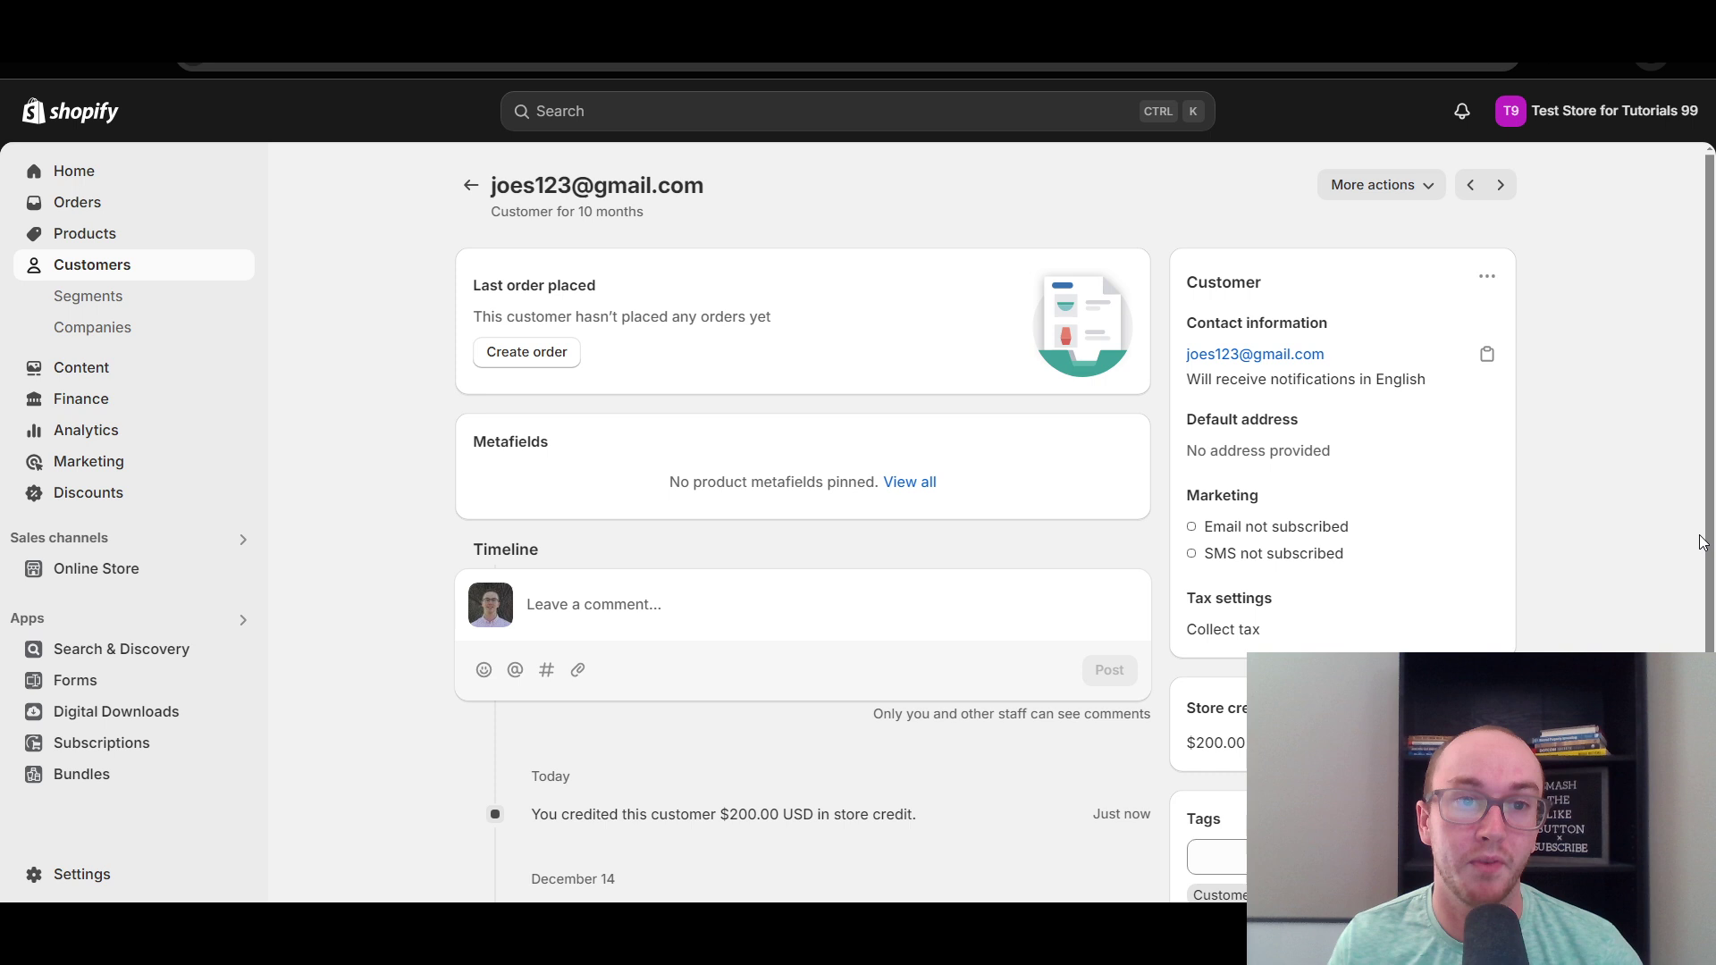
pyautogui.scroll(-2, 1702, 543)
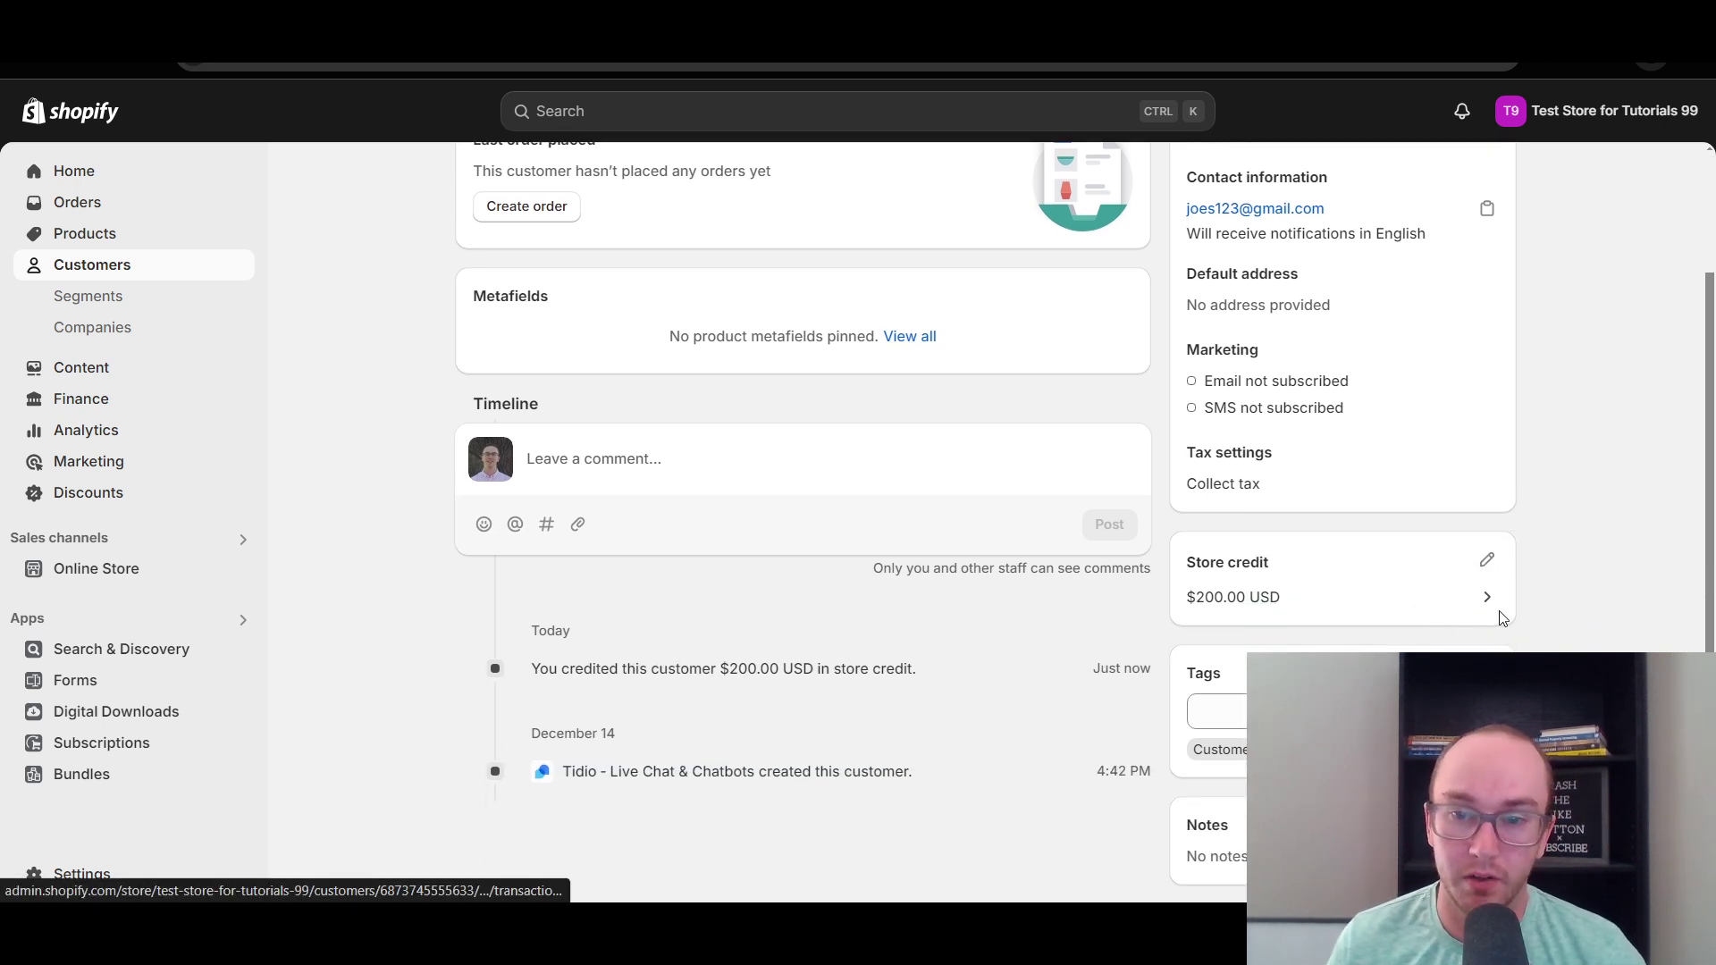
# Step: Open the store credit history showing the Oct 17, 2024 $200.00 credit and $200.00 balance
pyautogui.click(1487, 599)
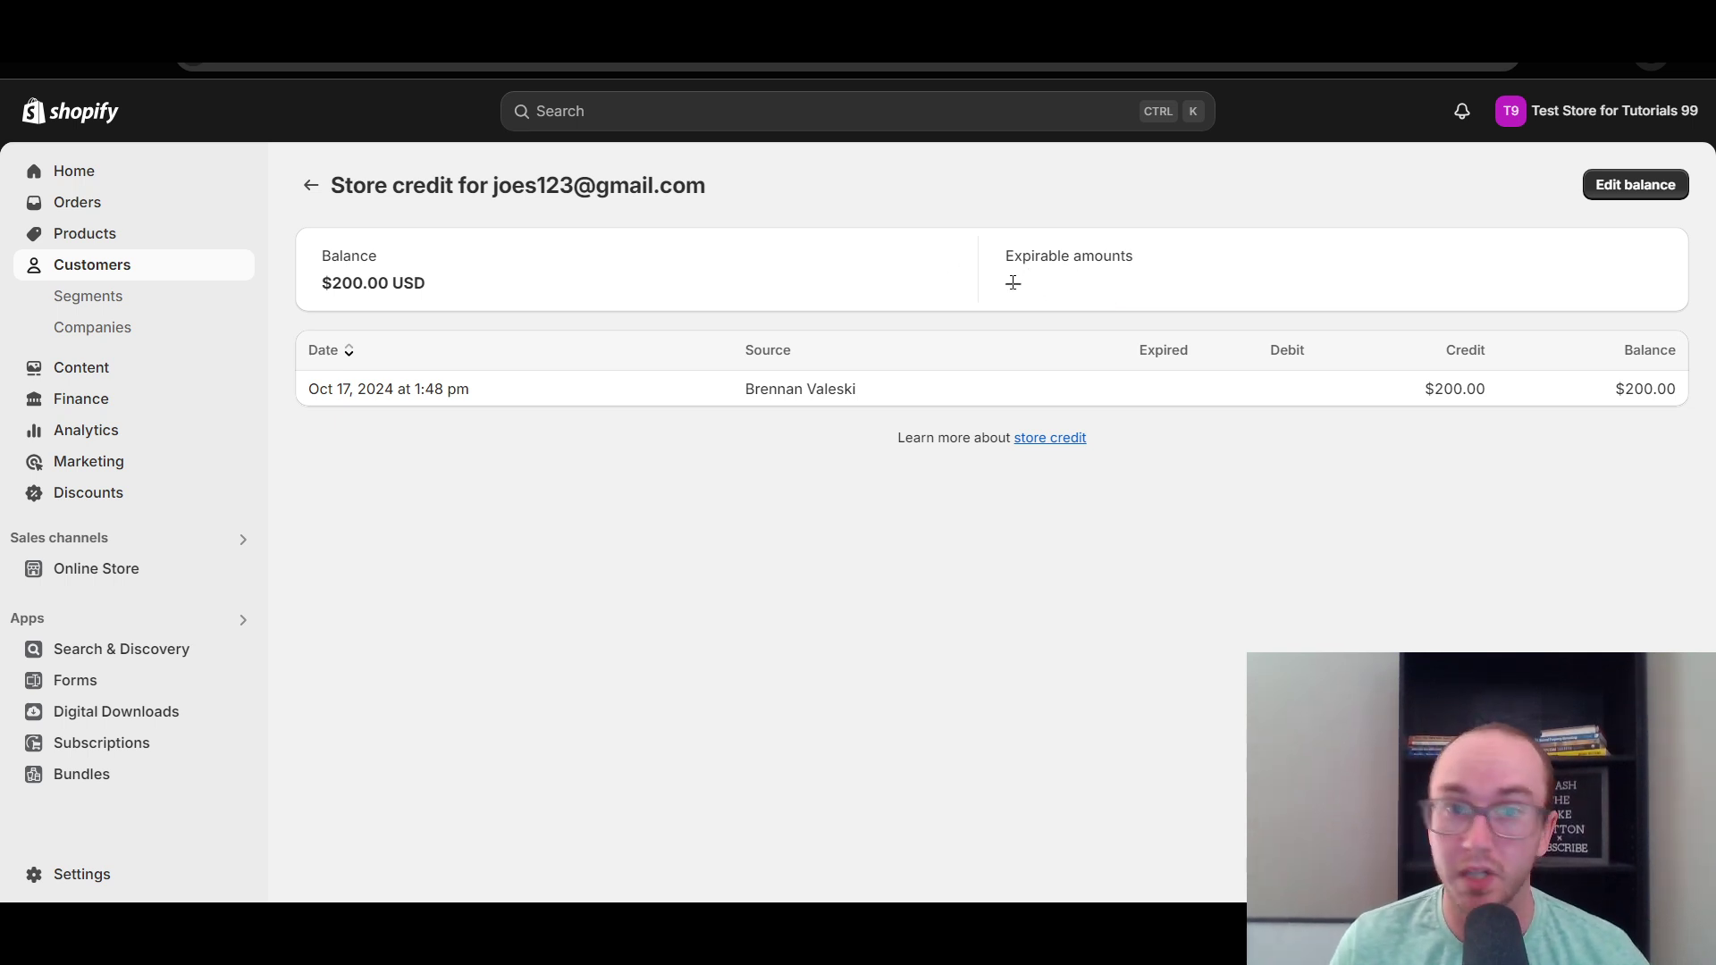
pyautogui.moveTo(1012, 282); pyautogui.dragTo(1031, 287)
pyautogui.click(1064, 292)
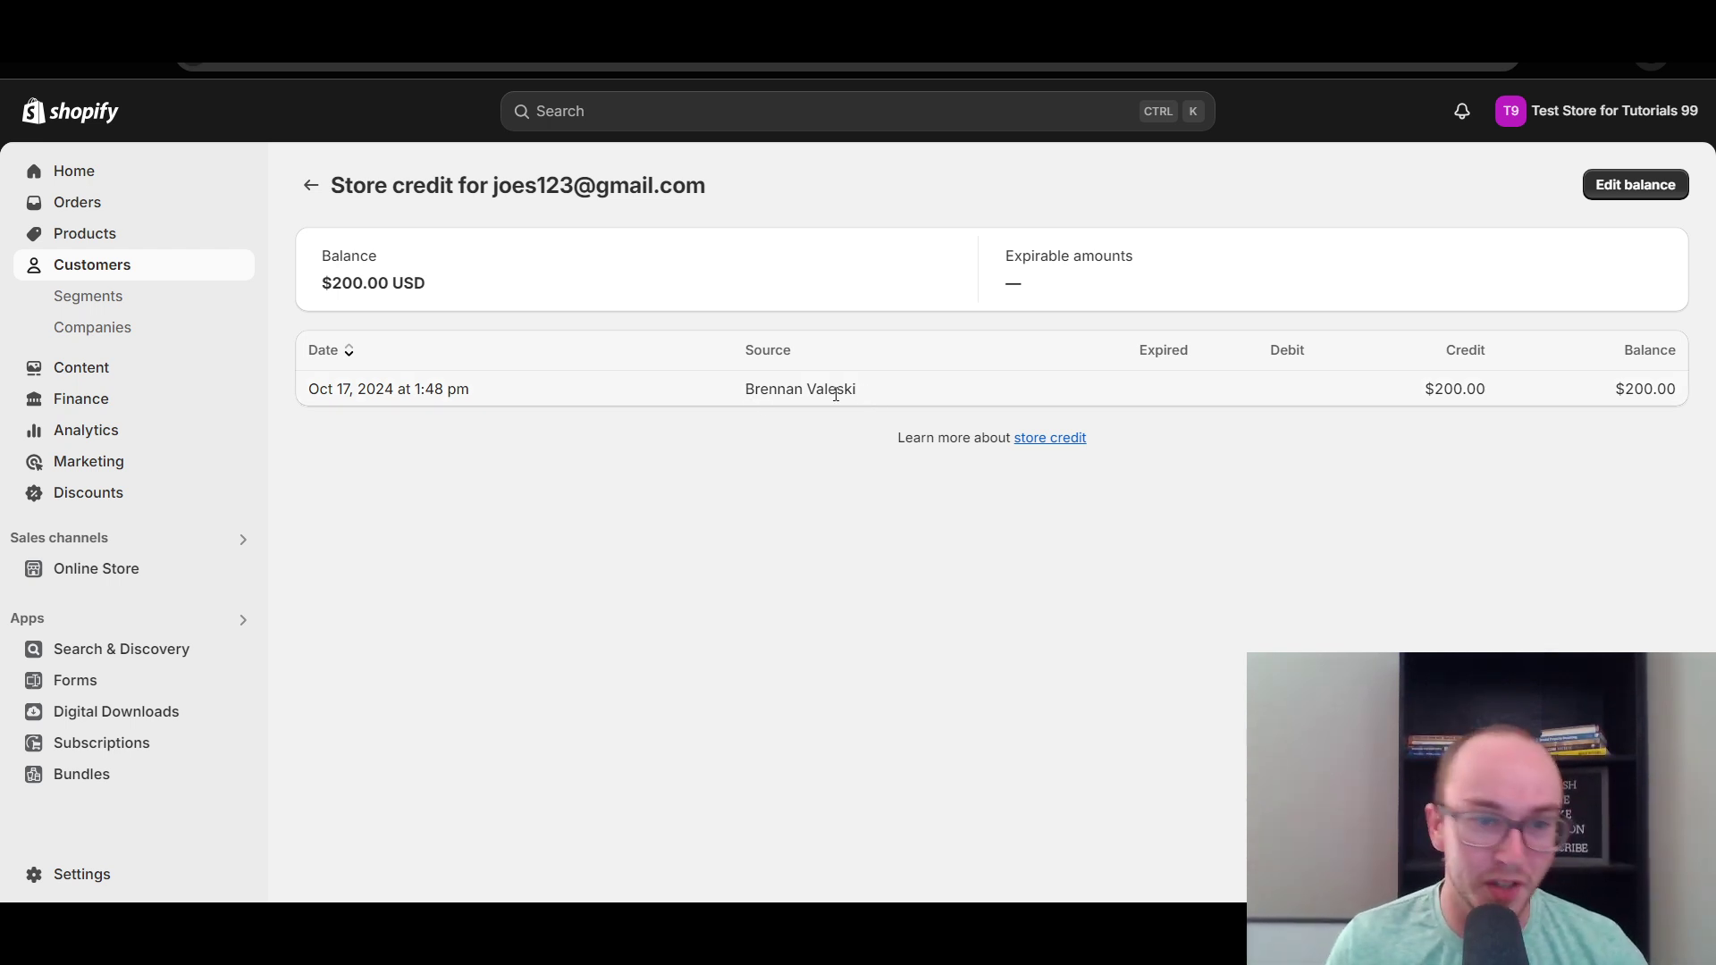
pyautogui.moveTo(319, 392); pyautogui.dragTo(469, 393)
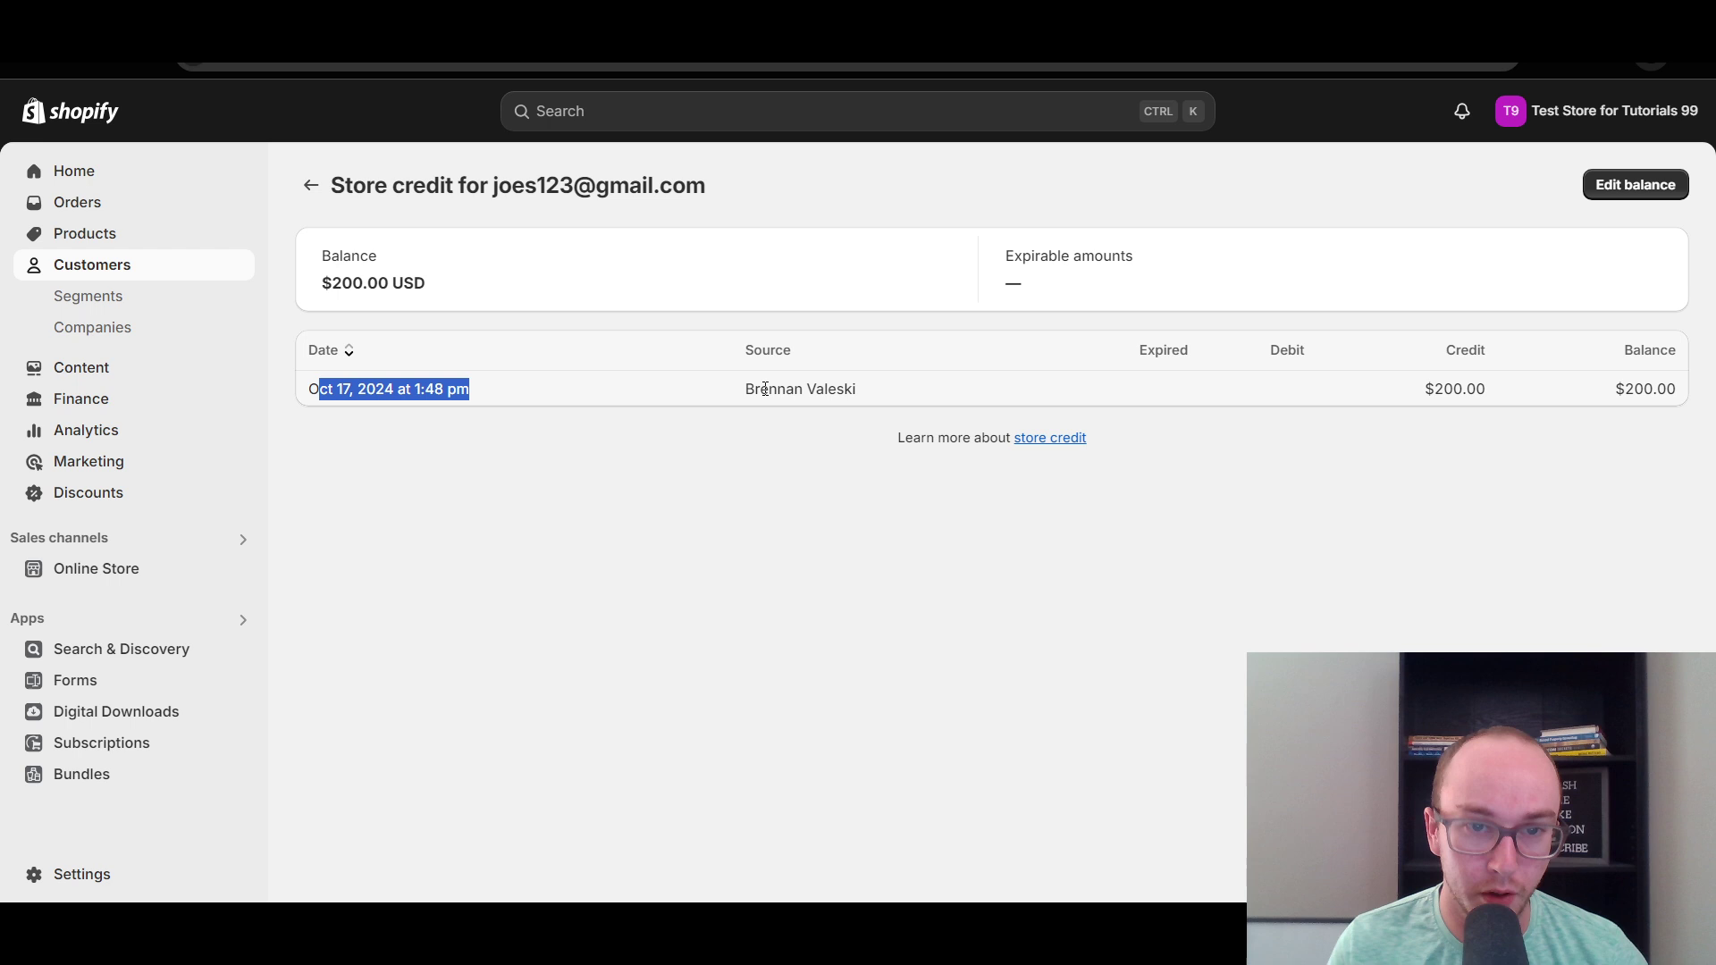
pyautogui.moveTo(746, 389); pyautogui.dragTo(969, 395)
pyautogui.click(955, 395)
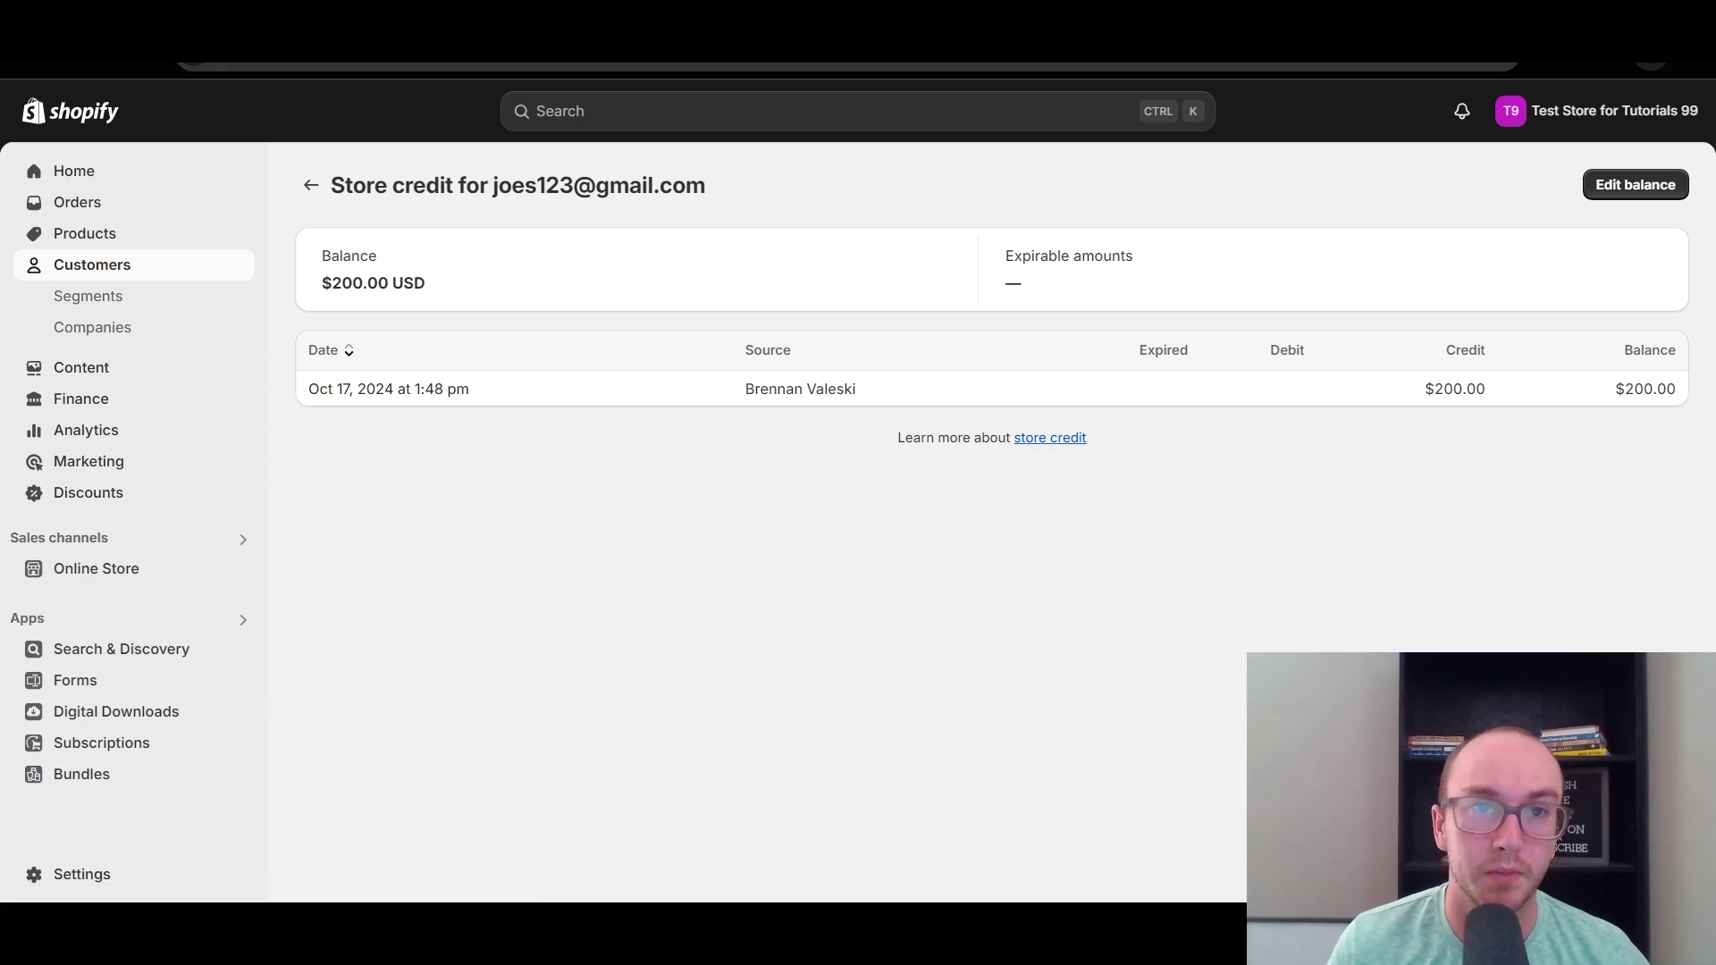
pyautogui.click(661, 49)
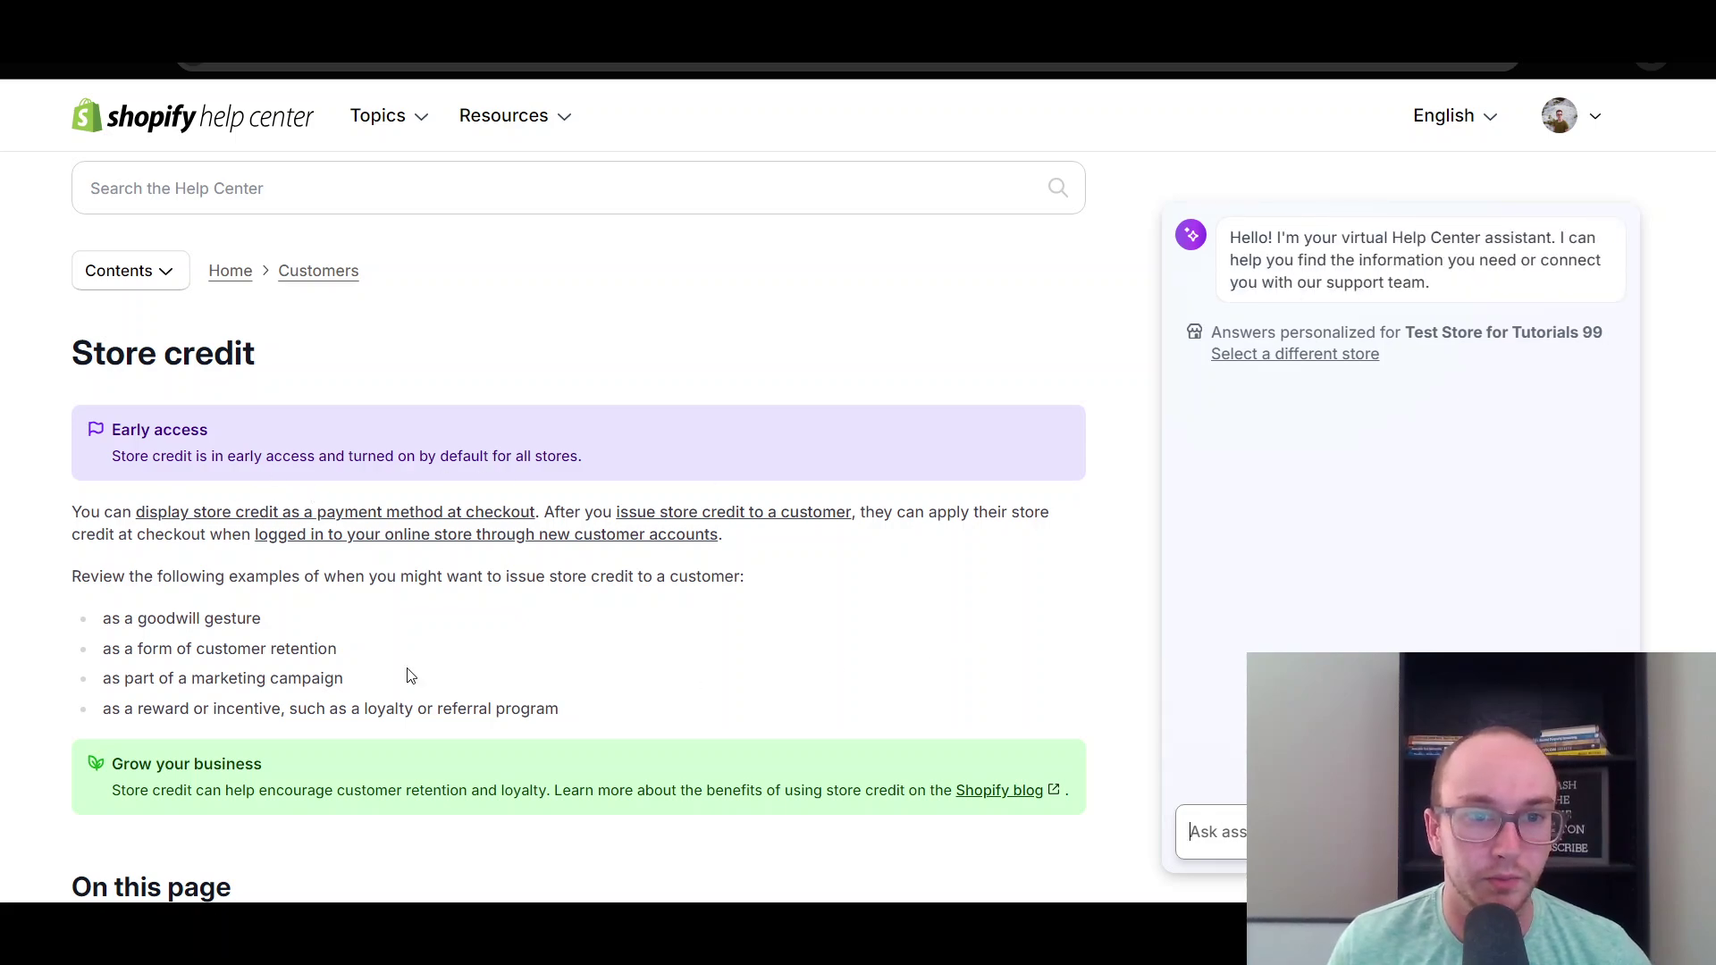
pyautogui.scroll(-3, 437, 561)
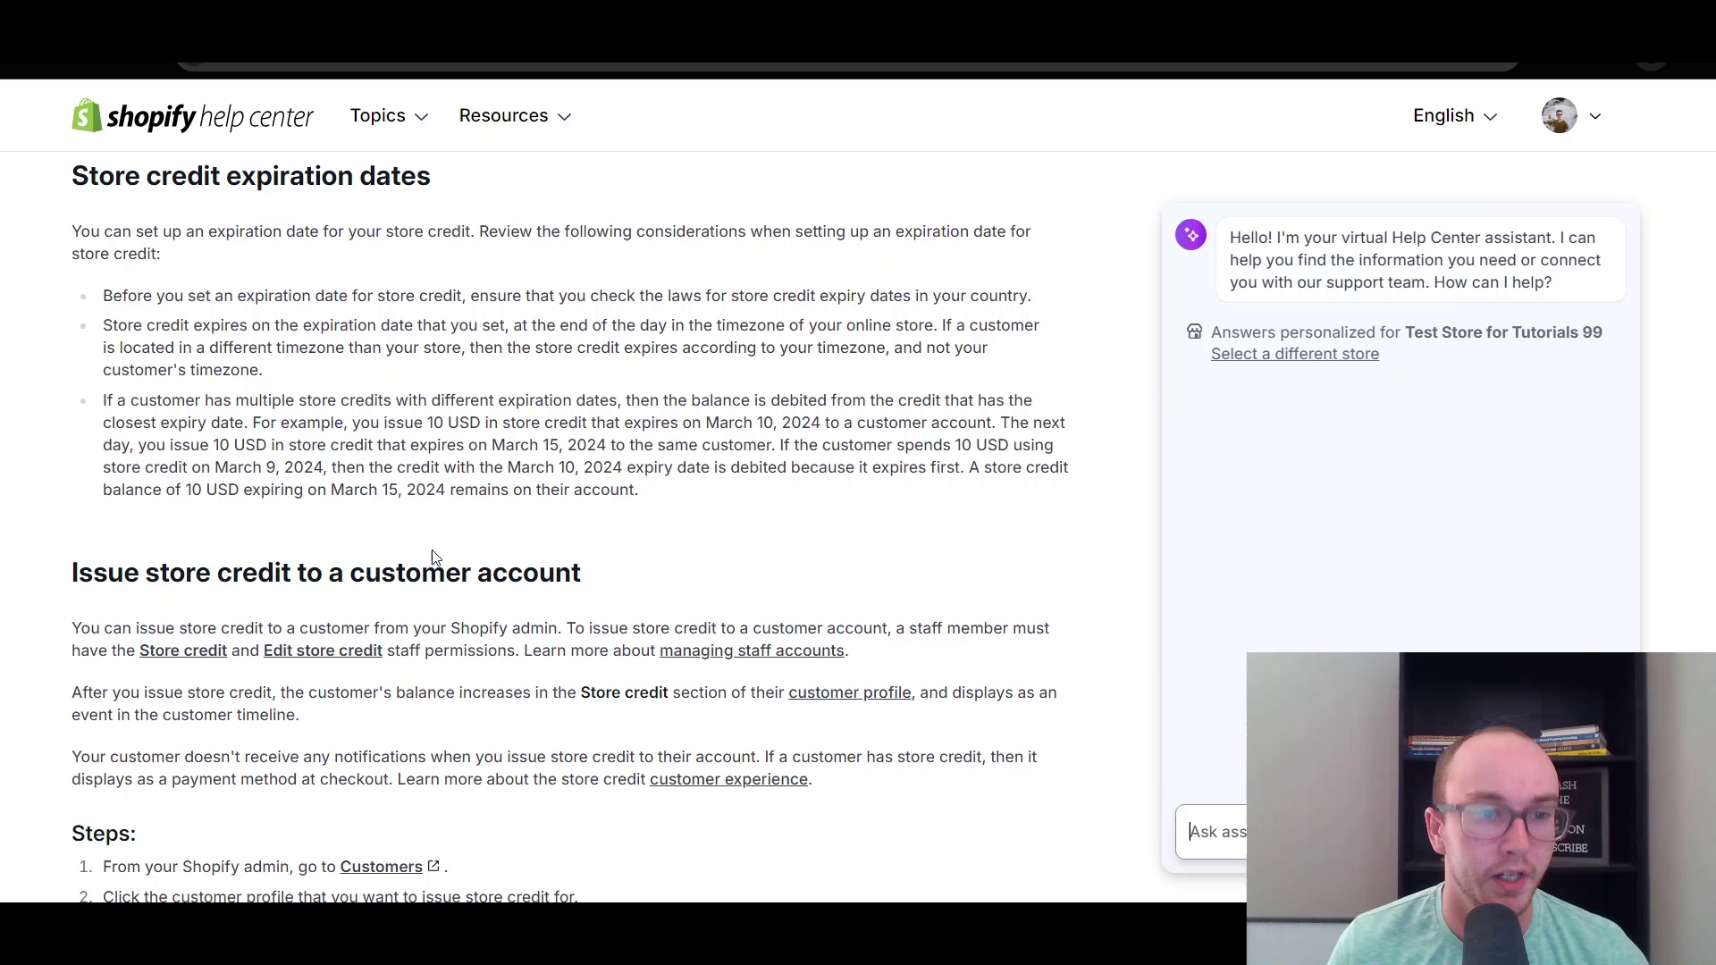
pyautogui.scroll(2, 432, 556)
pyautogui.scroll(-6, 432, 557)
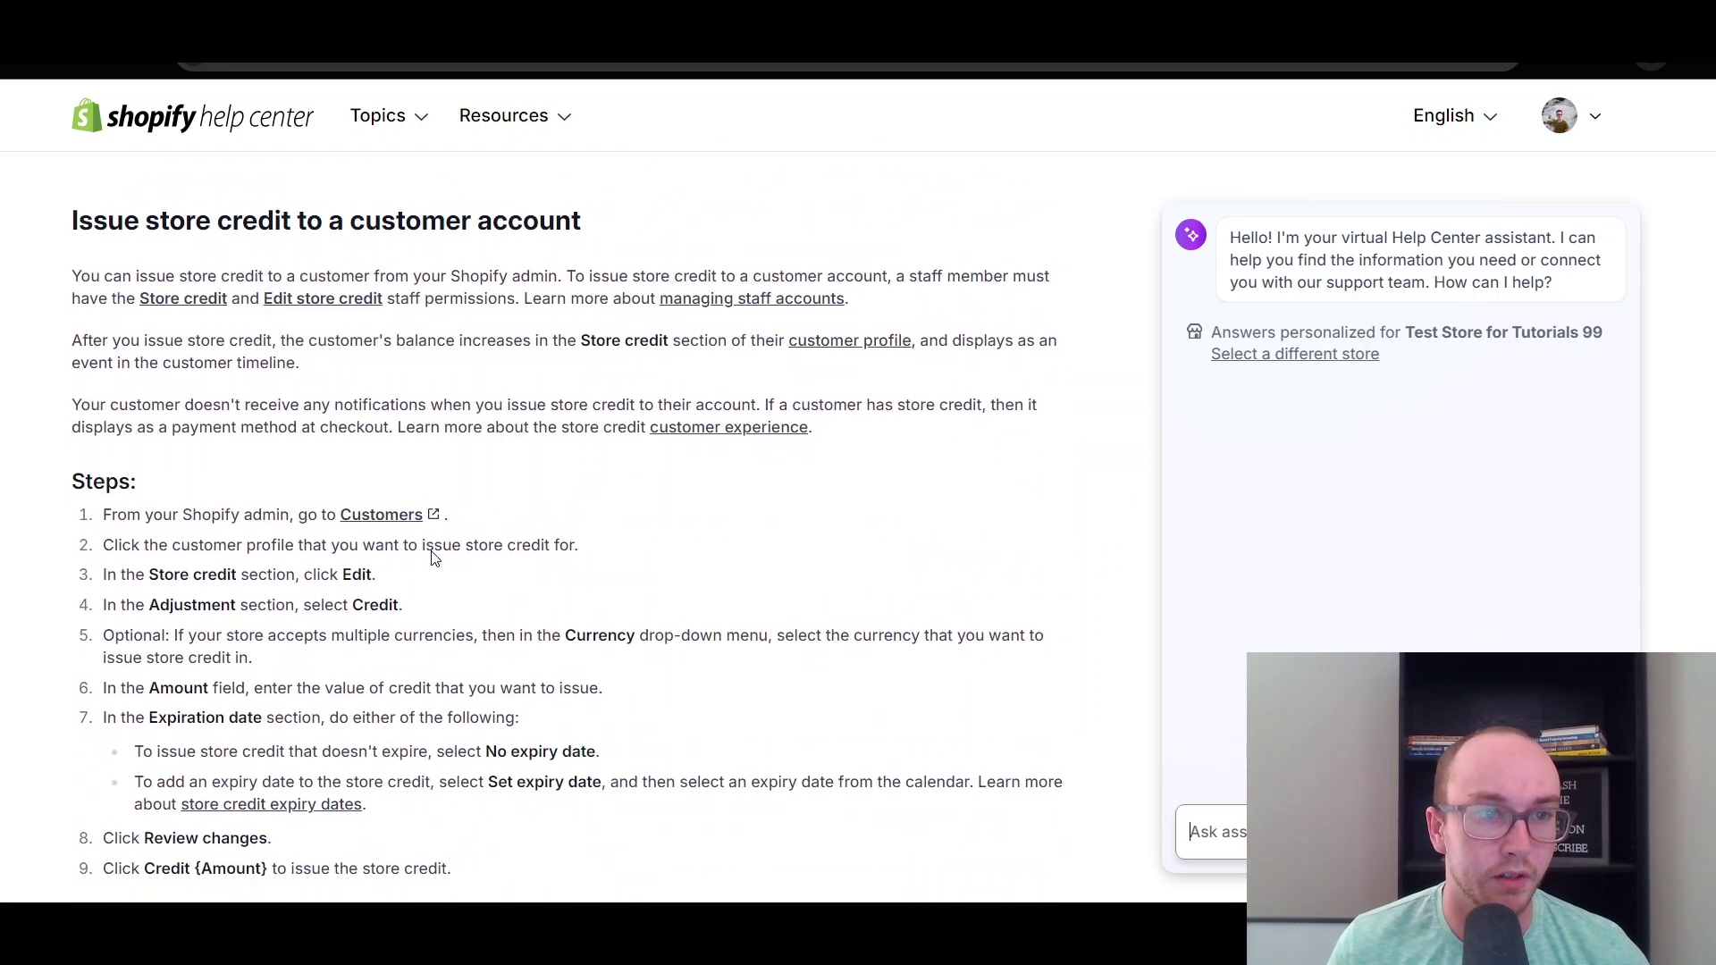
pyautogui.scroll(-15, 432, 556)
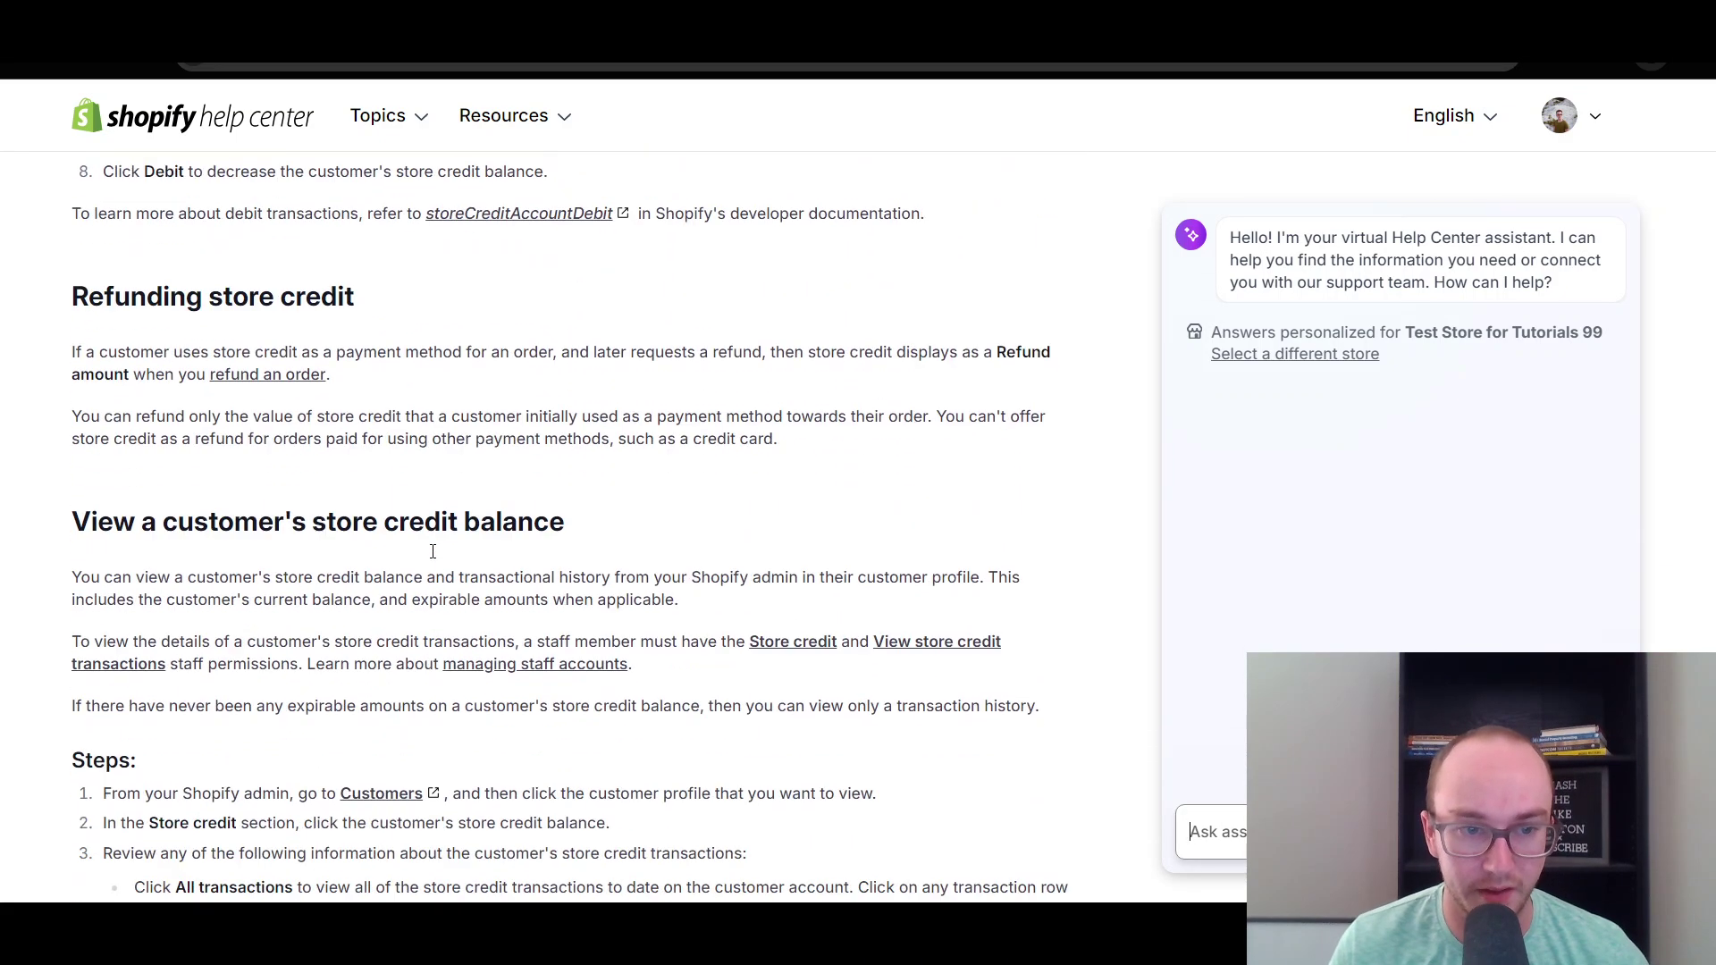
pyautogui.scroll(20, 432, 551)
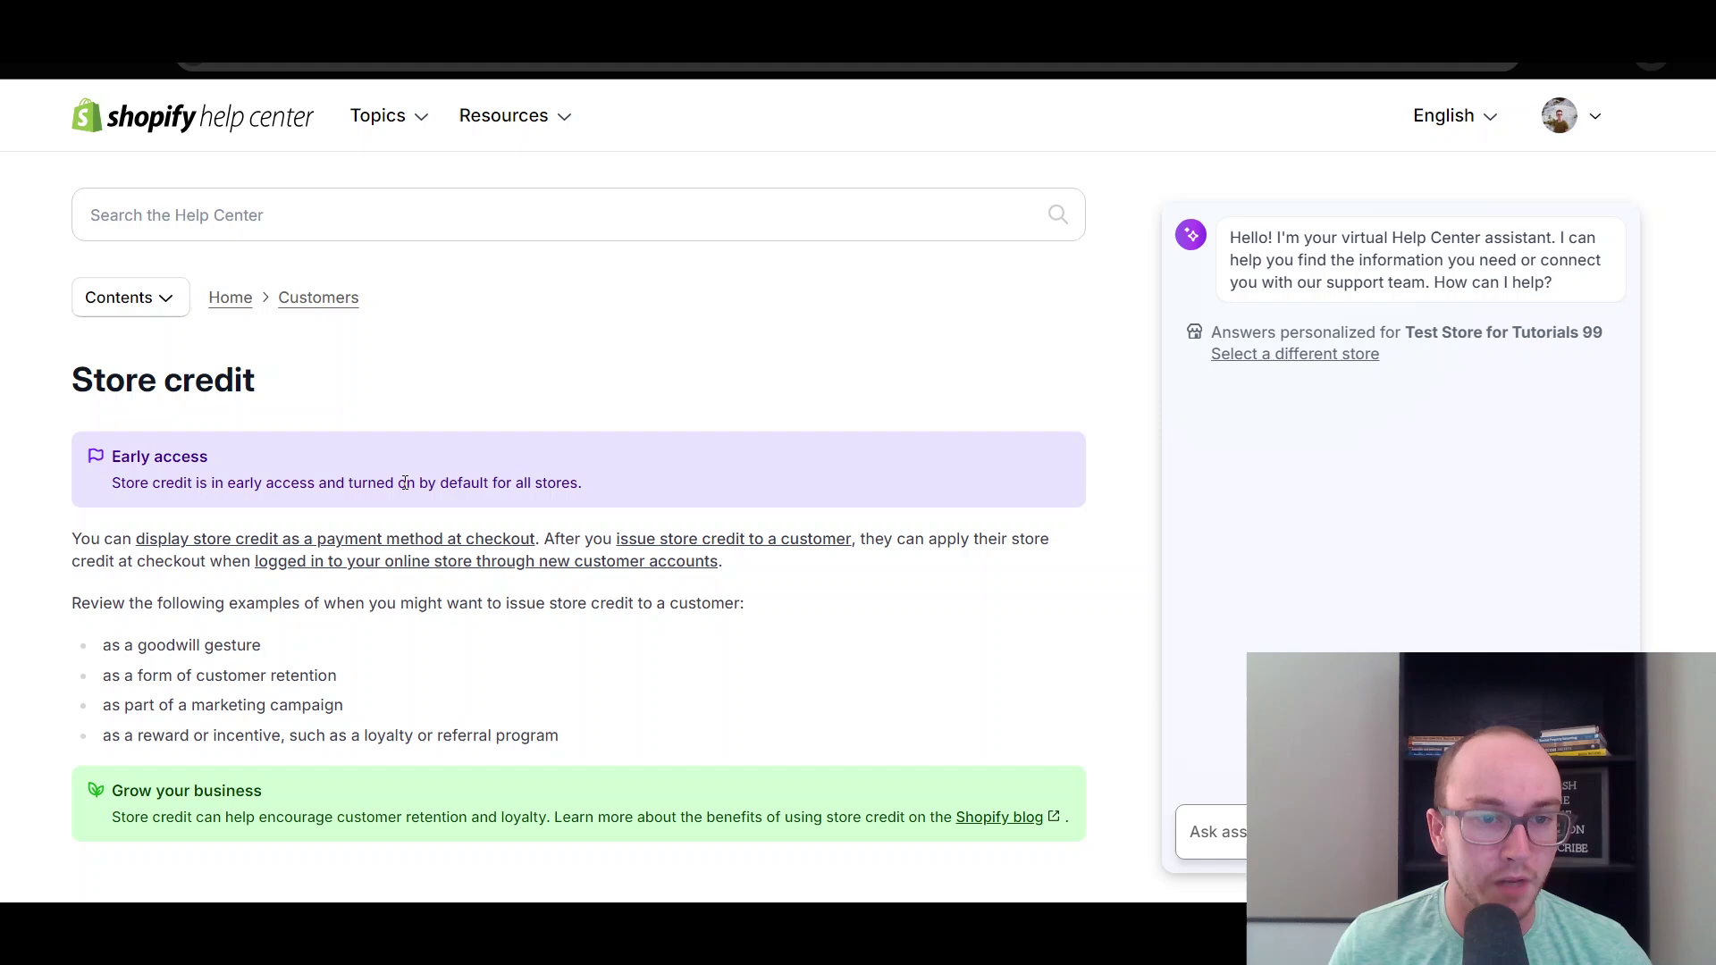
pyautogui.moveTo(110, 458); pyautogui.dragTo(448, 484)
pyautogui.click(552, 482)
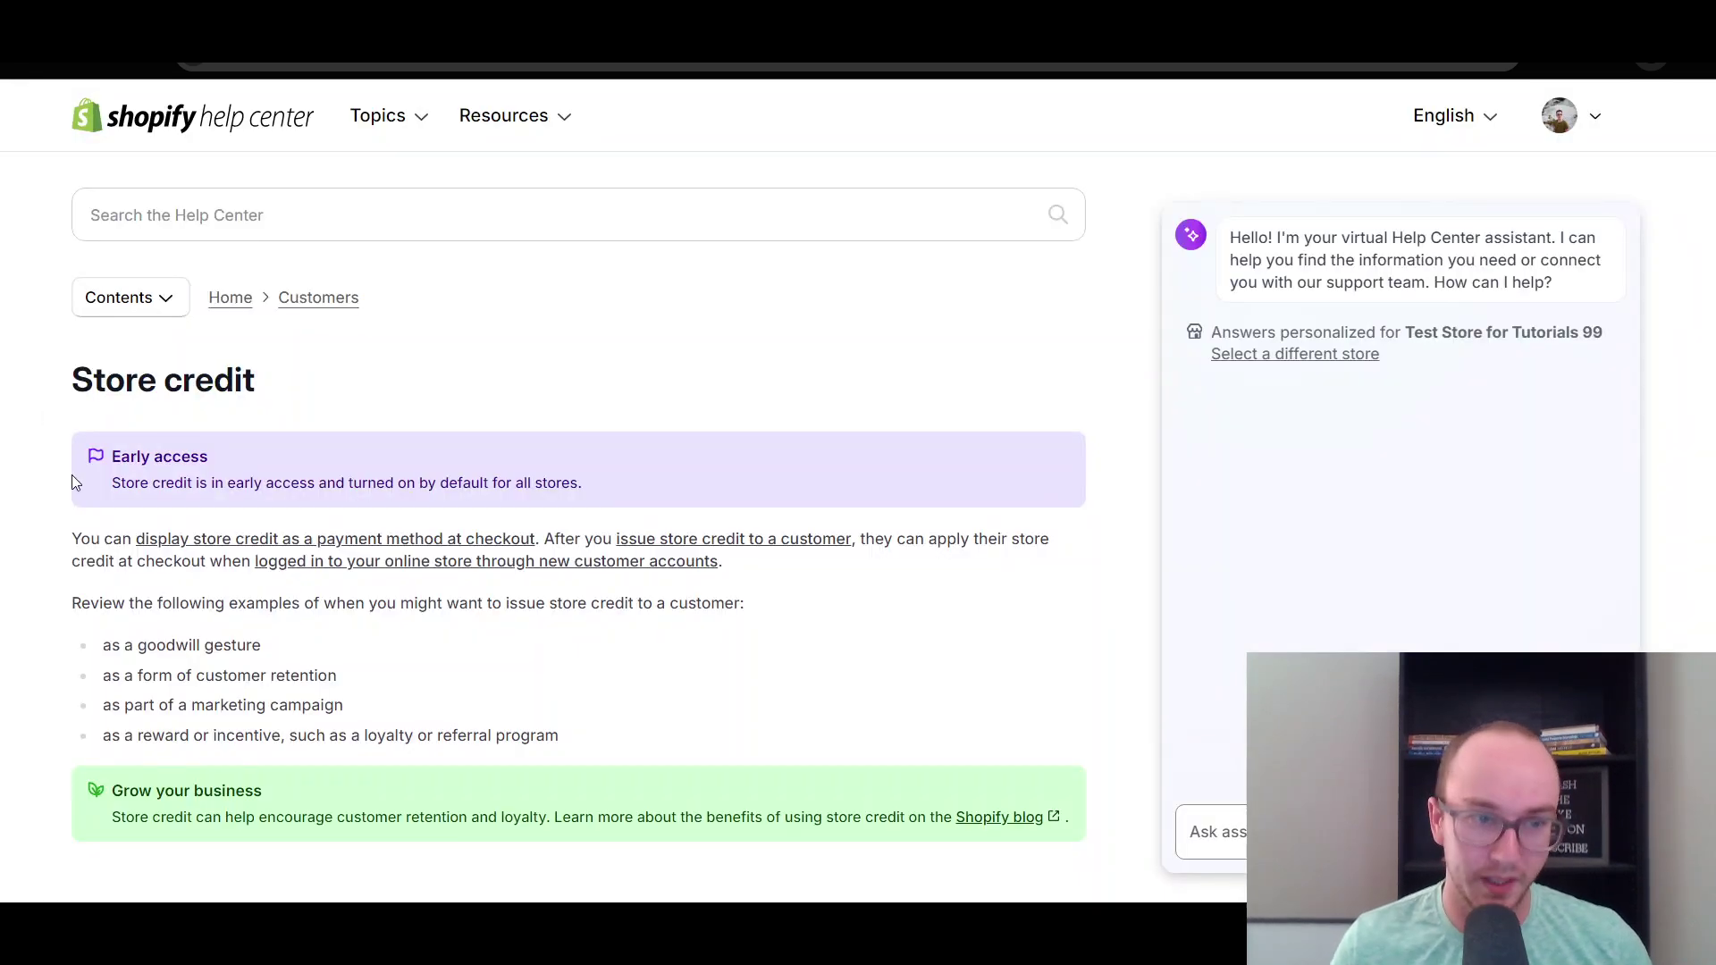
pyautogui.moveTo(76, 482); pyautogui.dragTo(283, 483)
pyautogui.click(393, 480)
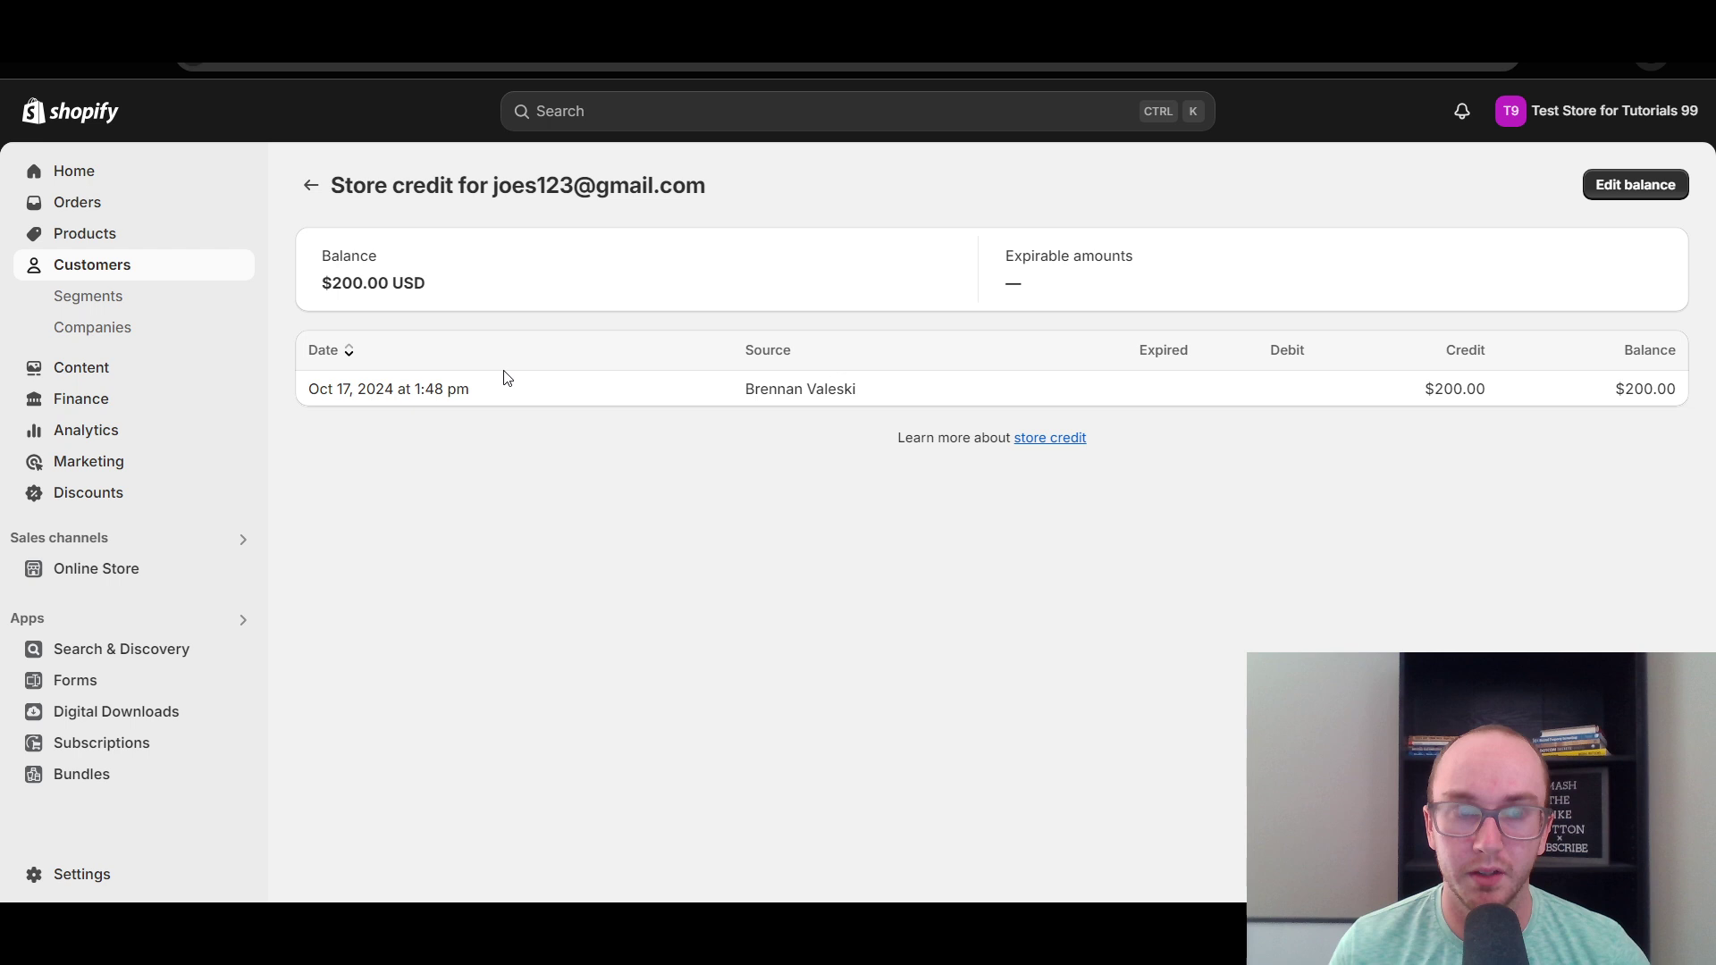
# Step: Debit $20.00 from the store credit, lowering the balance to $180.00 USD
pyautogui.moveTo(331, 388); pyautogui.dragTo(1490, 396)
pyautogui.click(1578, 402)
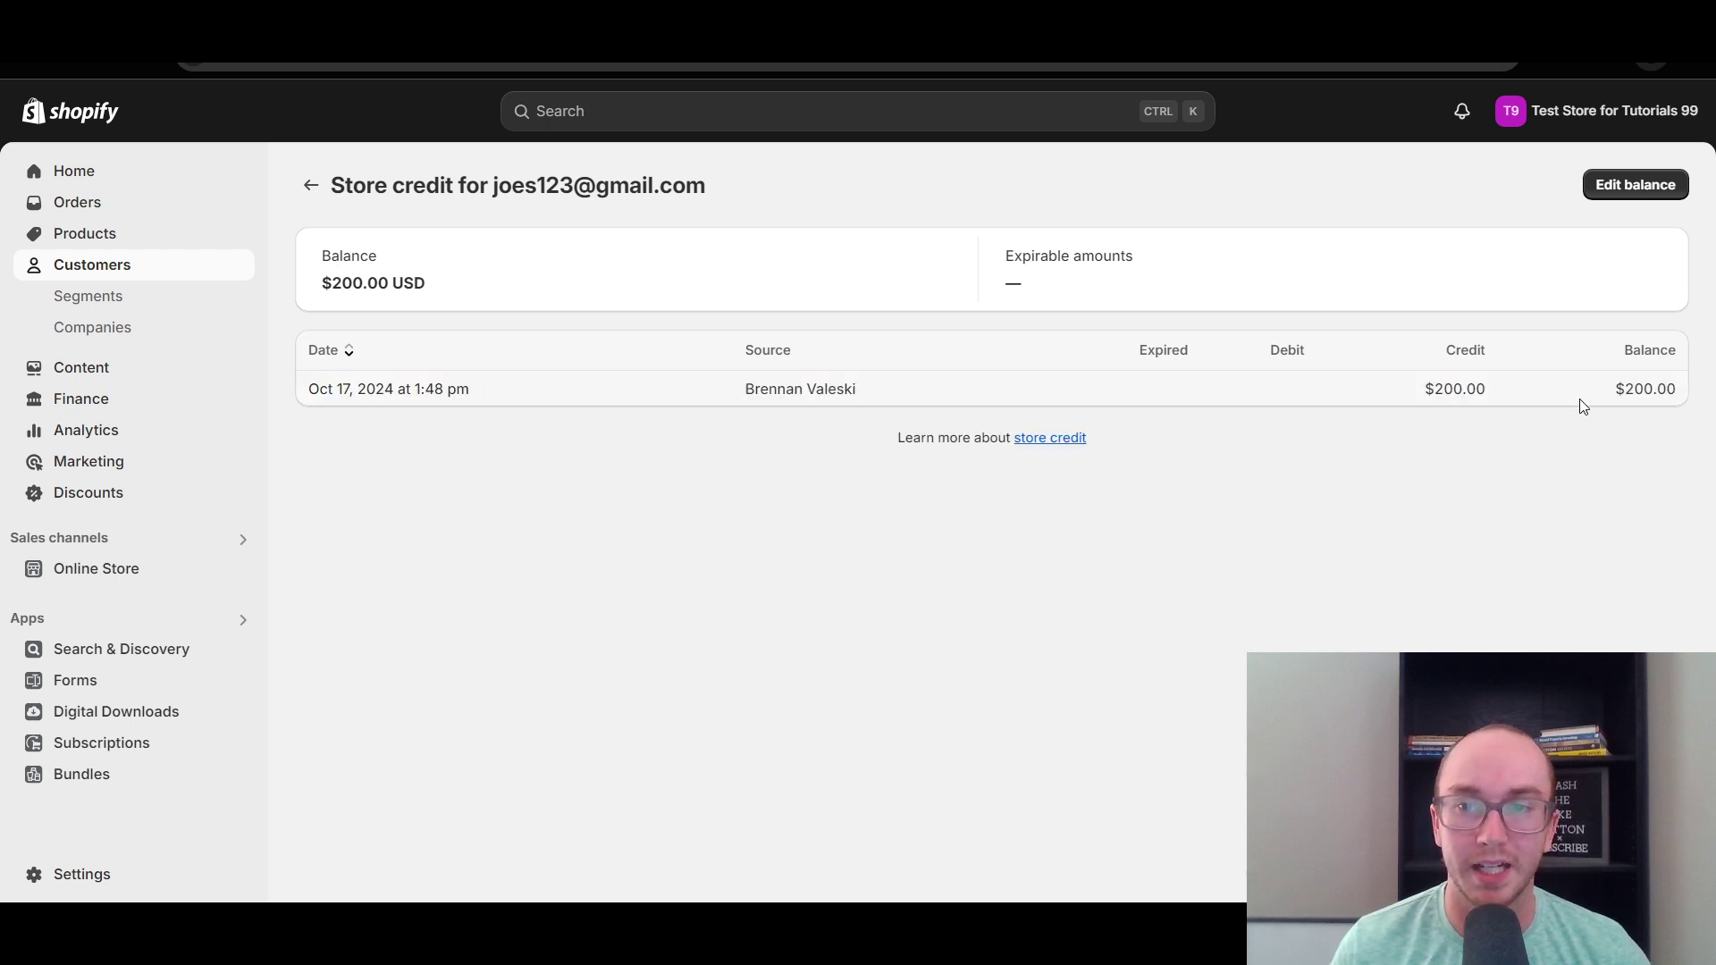
pyautogui.click(1621, 188)
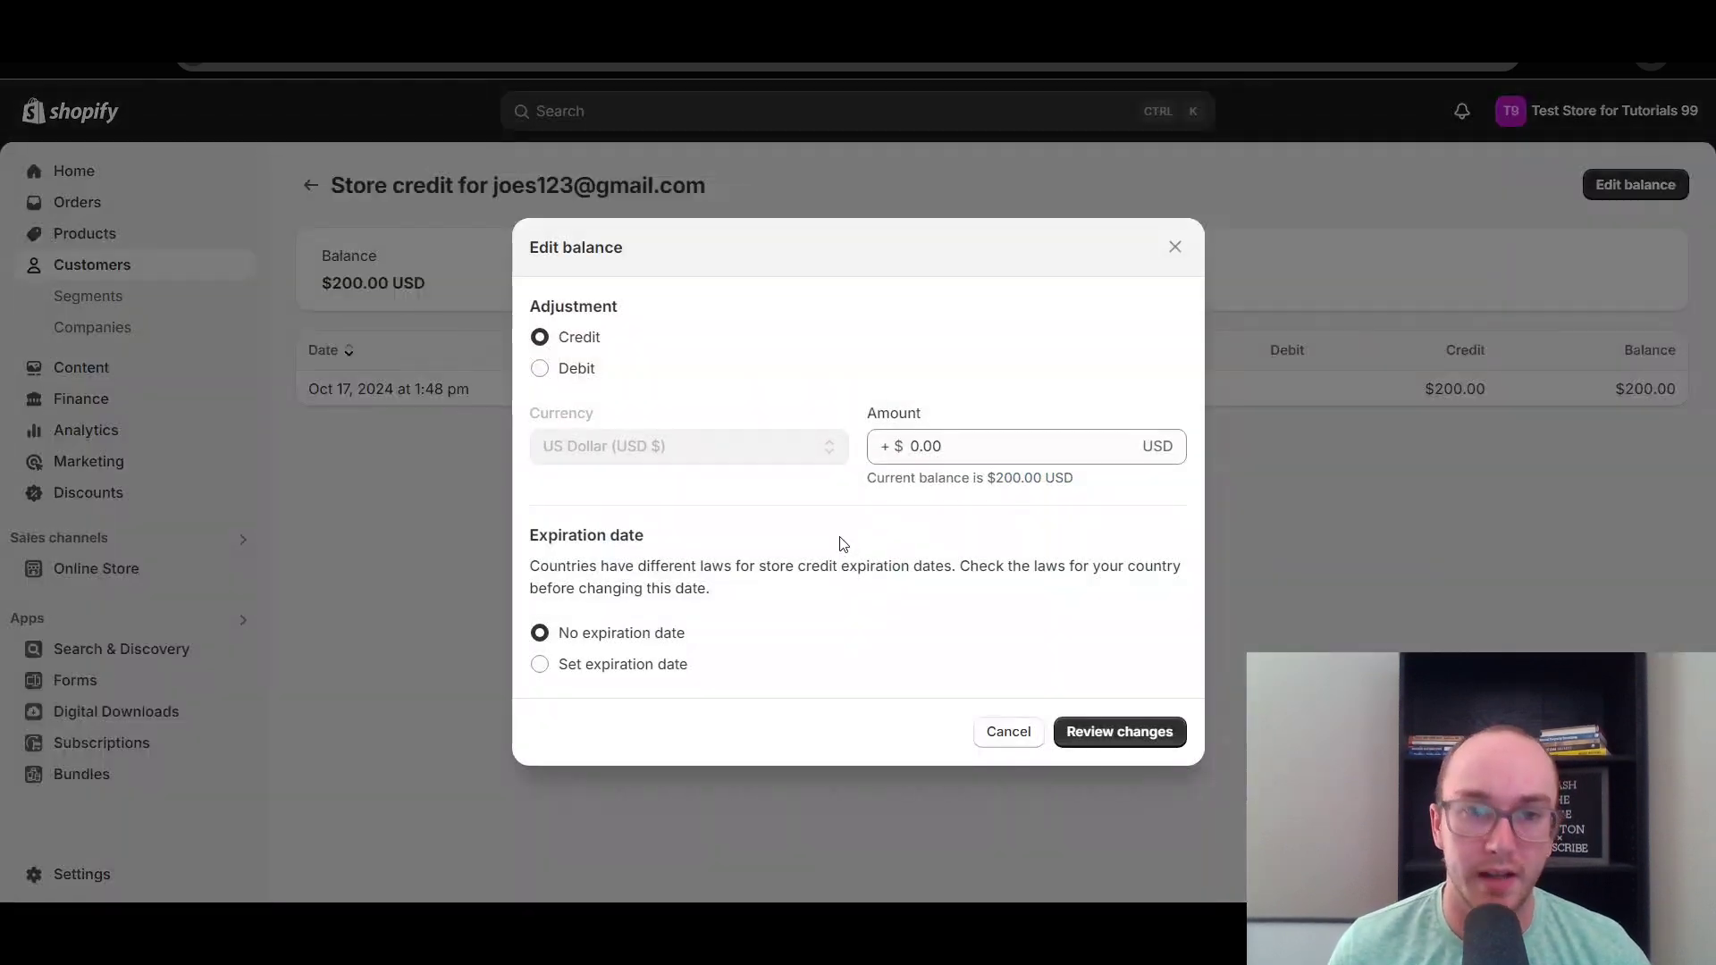
pyautogui.click(540, 369)
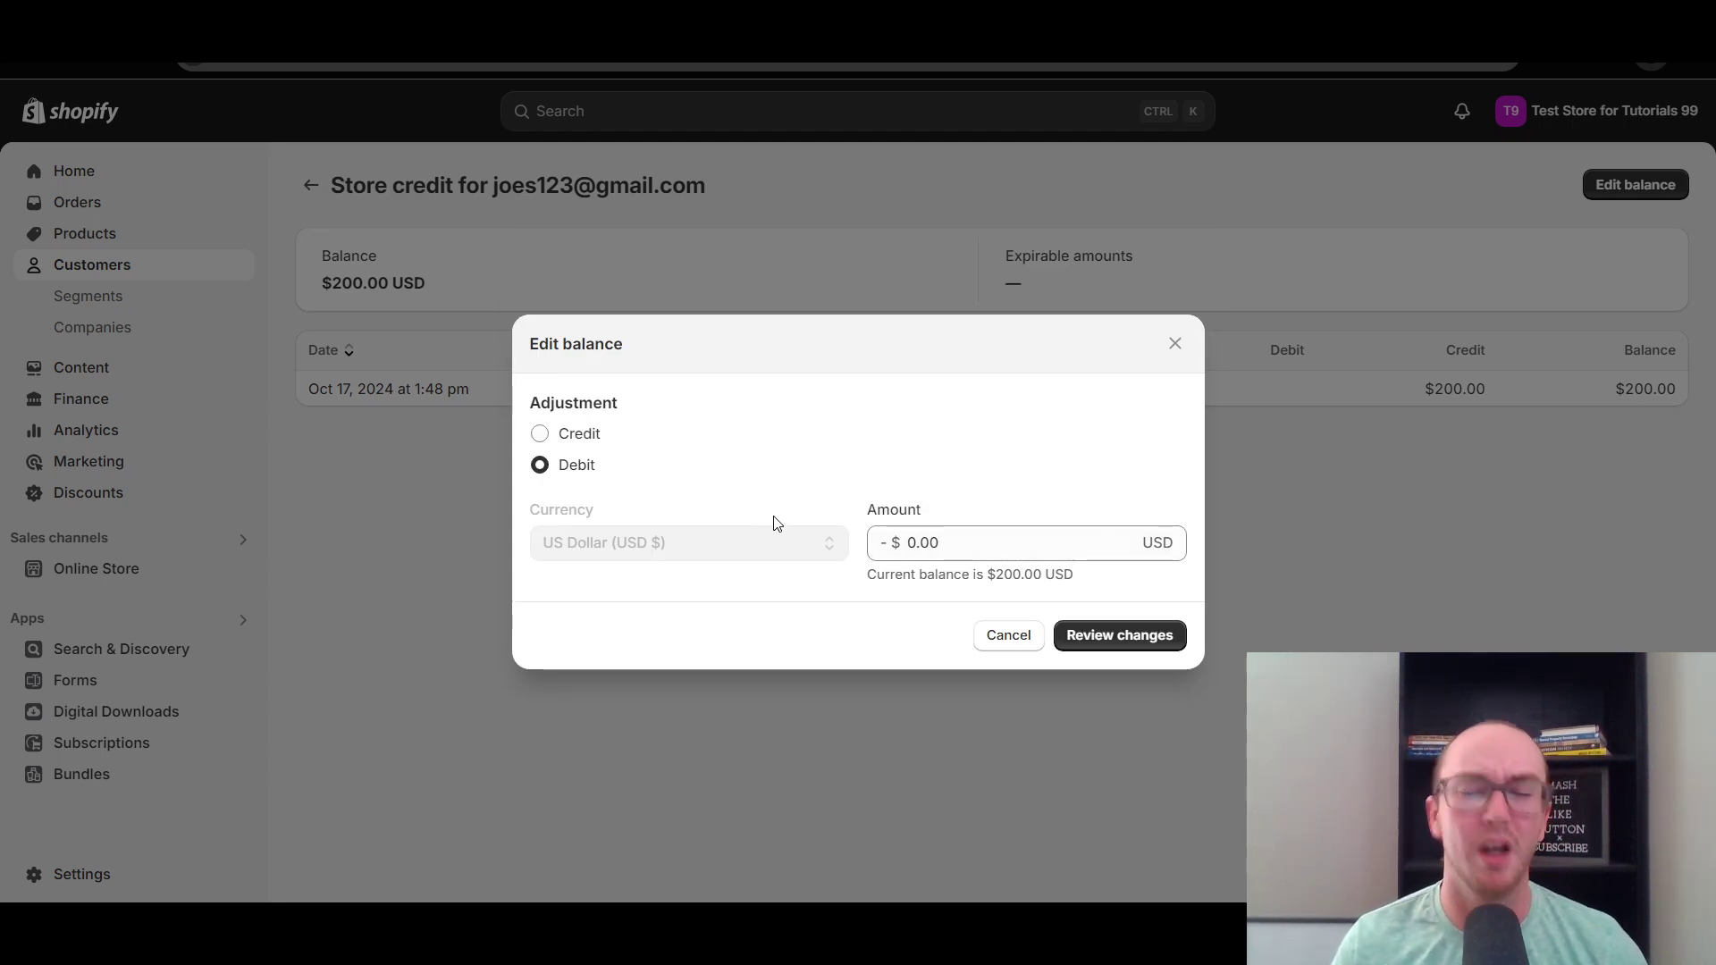
pyautogui.press('Tab')
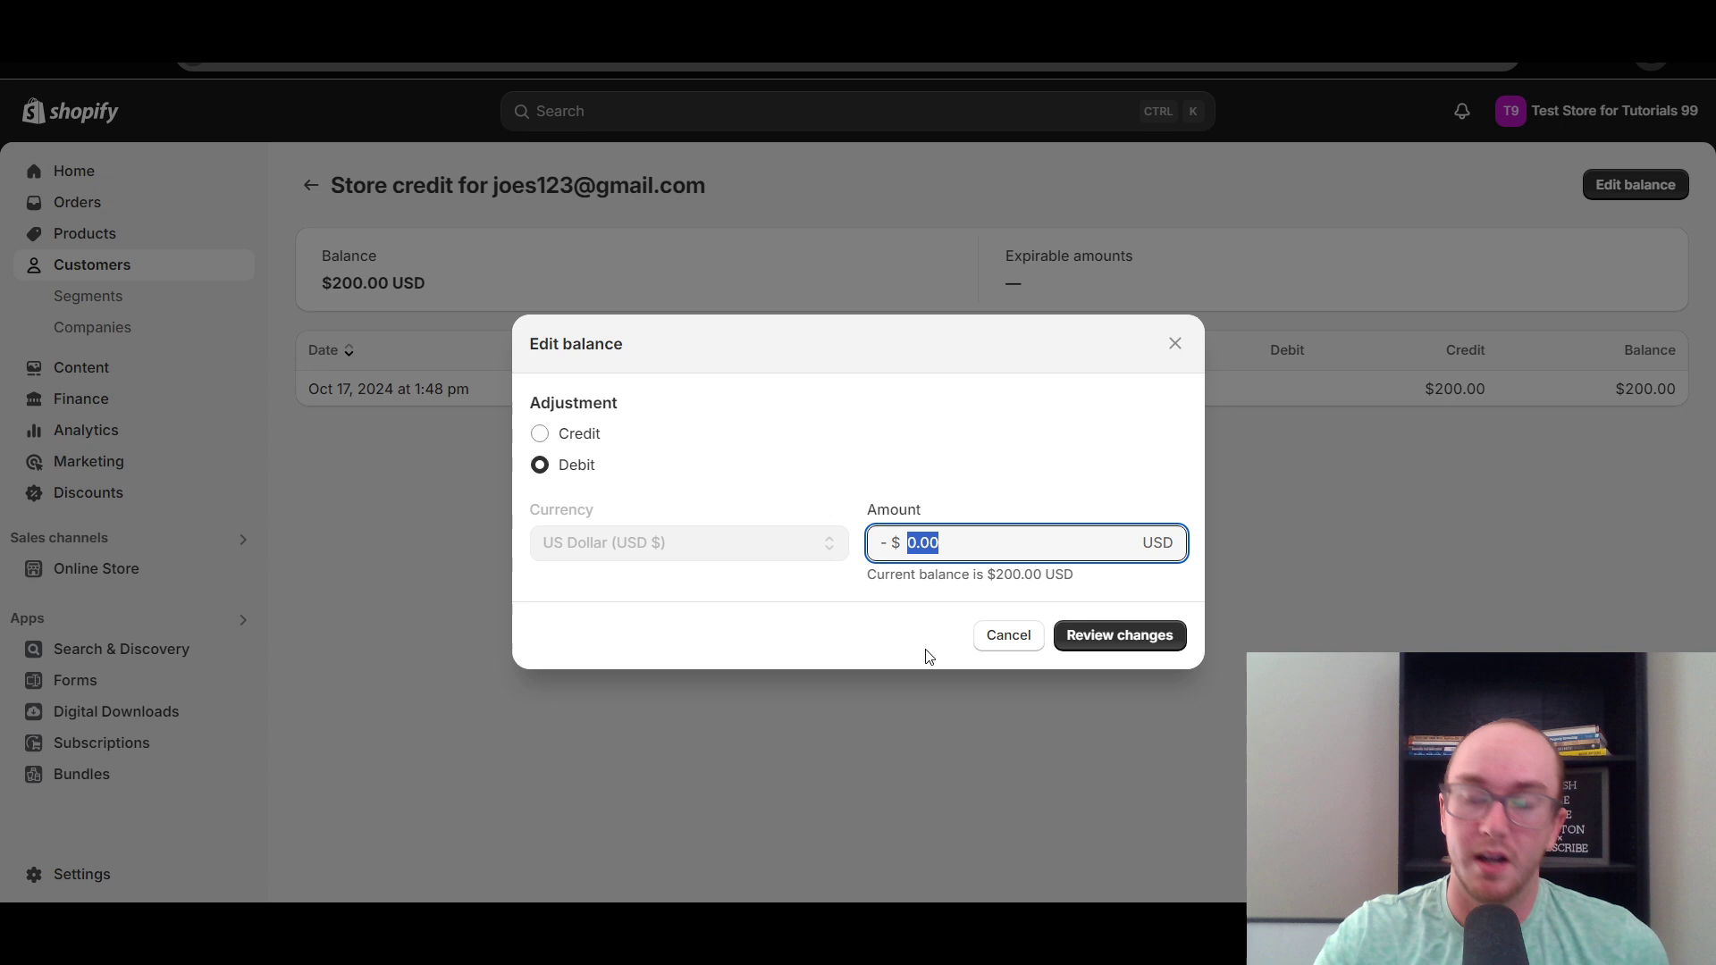
pyautogui.write('20')
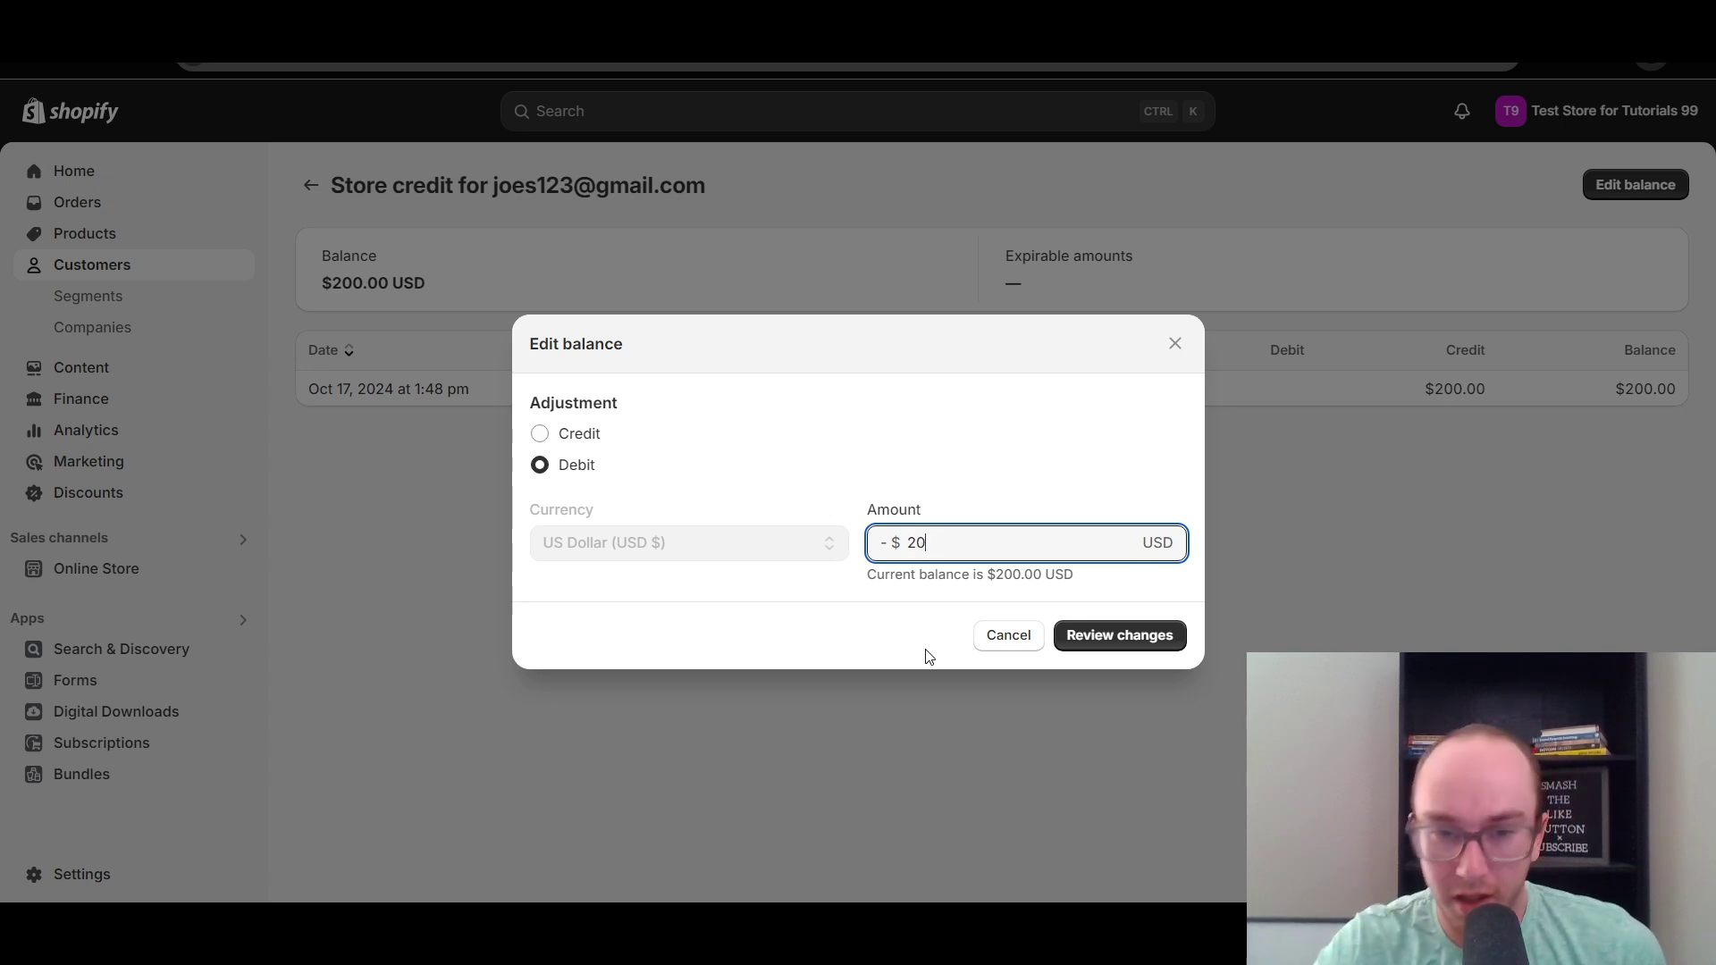
pyautogui.click(1084, 635)
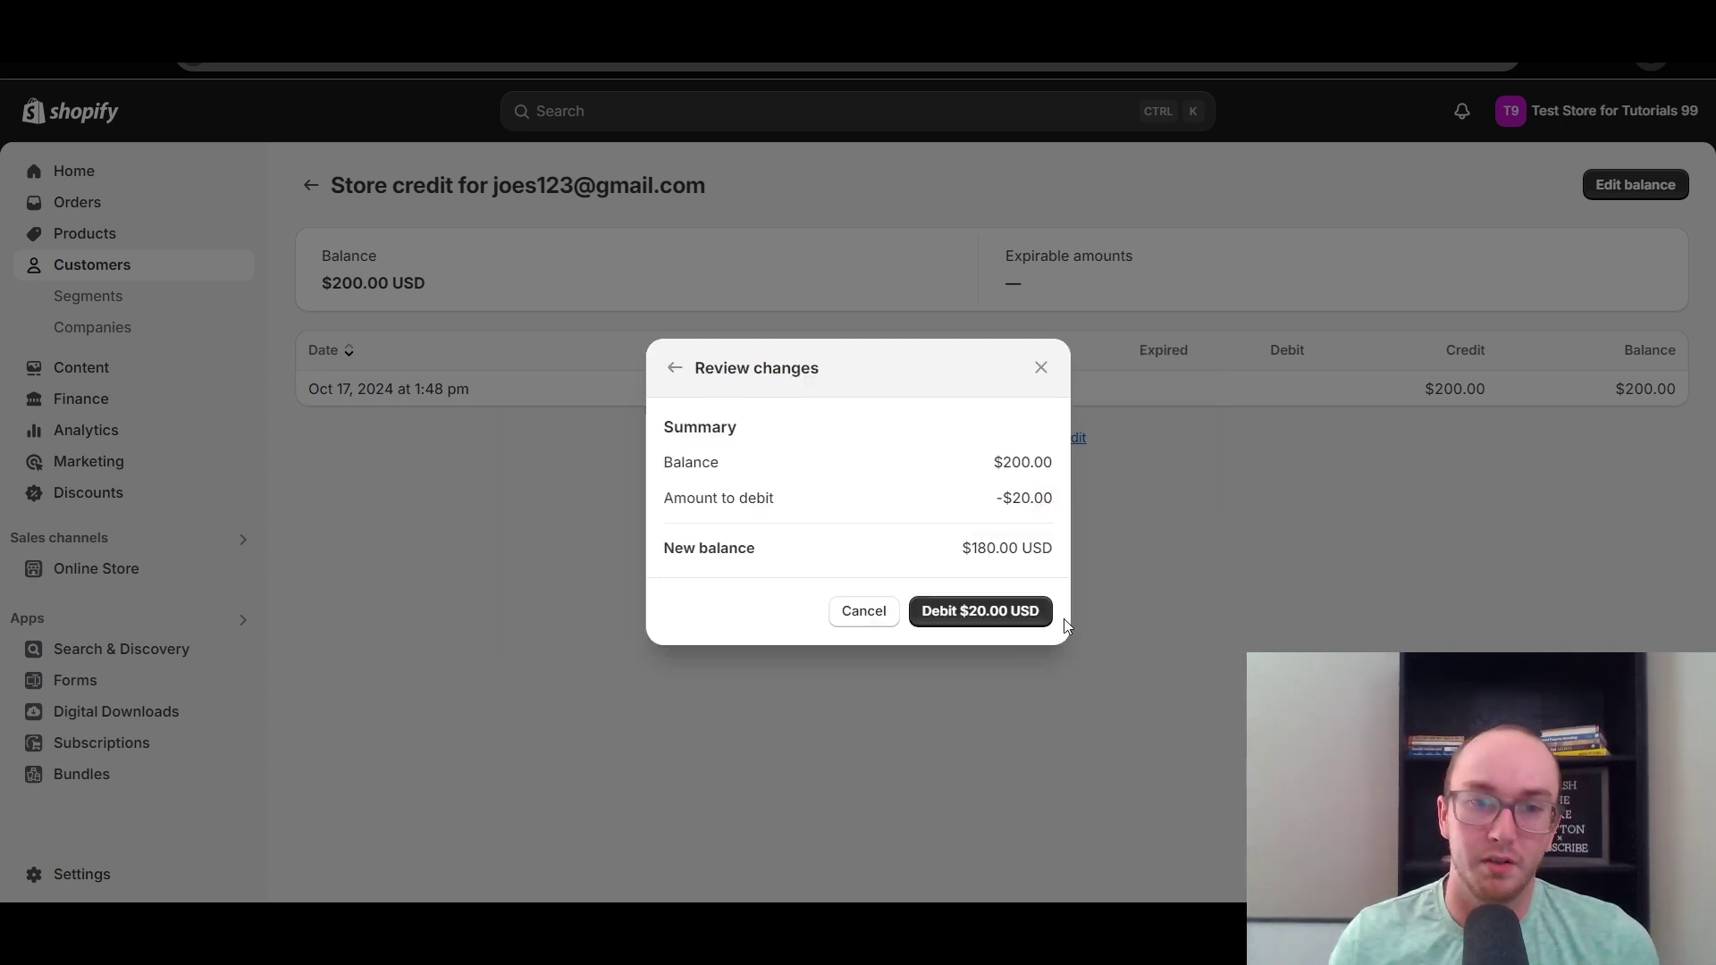
pyautogui.click(994, 609)
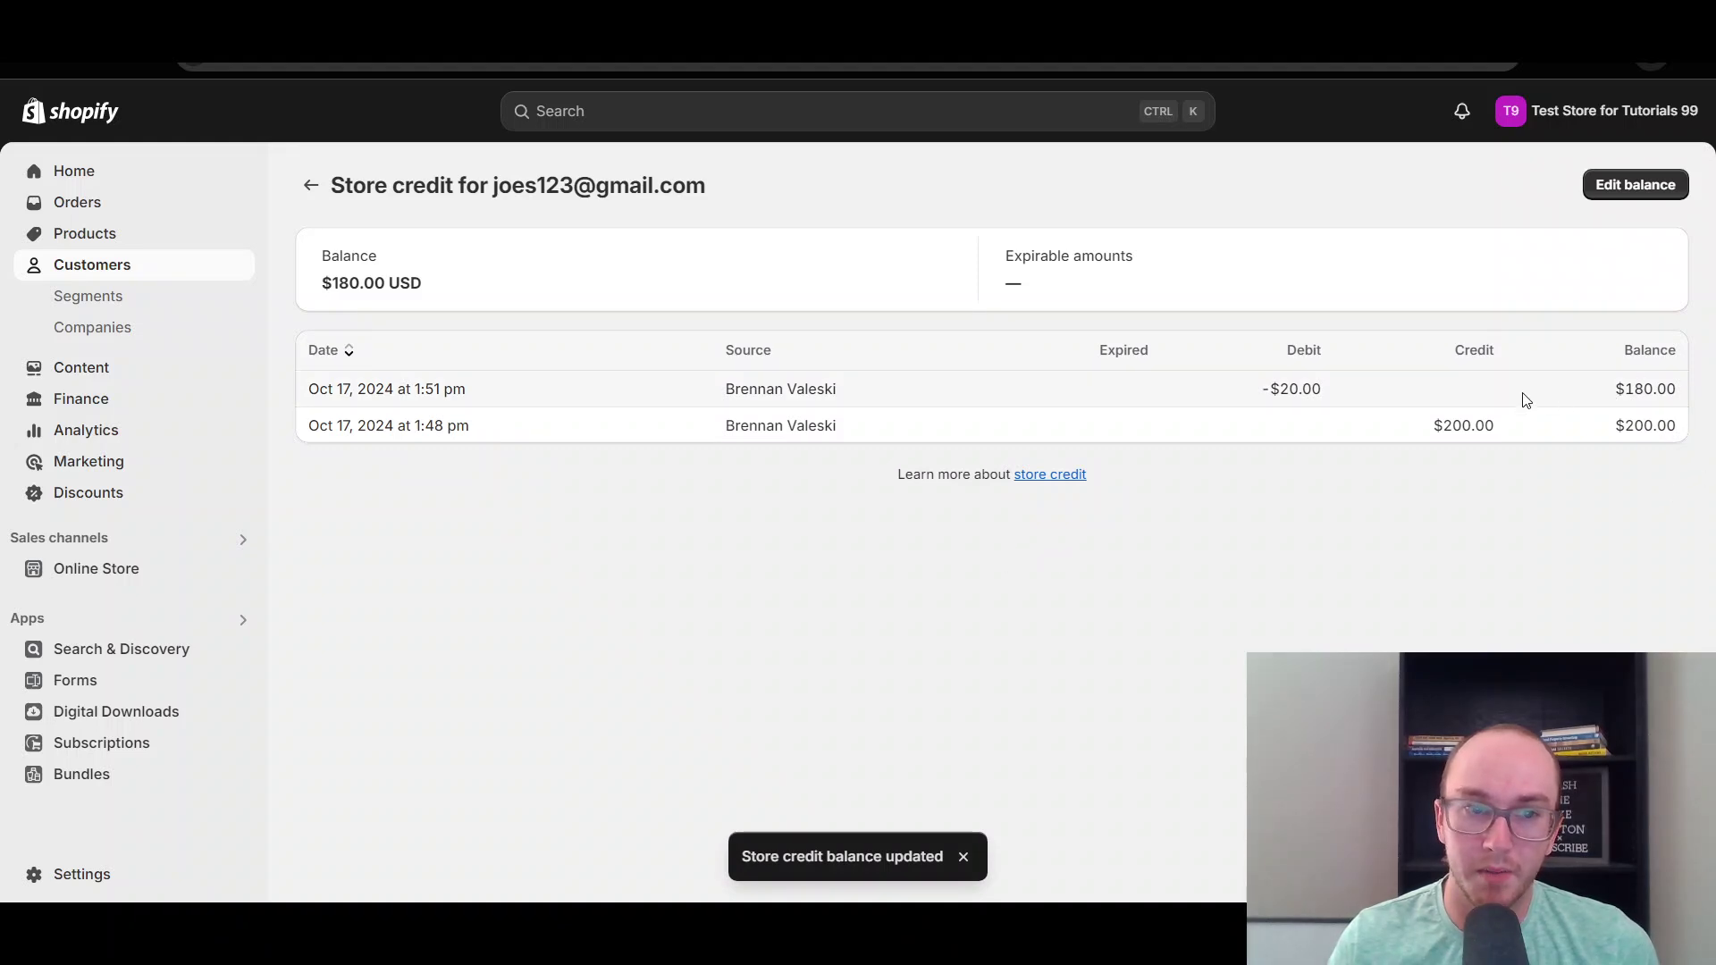
# Step: Credit $30.00 with no expiration date, raising the balance to $210.00 USD
pyautogui.moveTo(1619, 393); pyautogui.dragTo(1685, 394)
pyautogui.click(1628, 192)
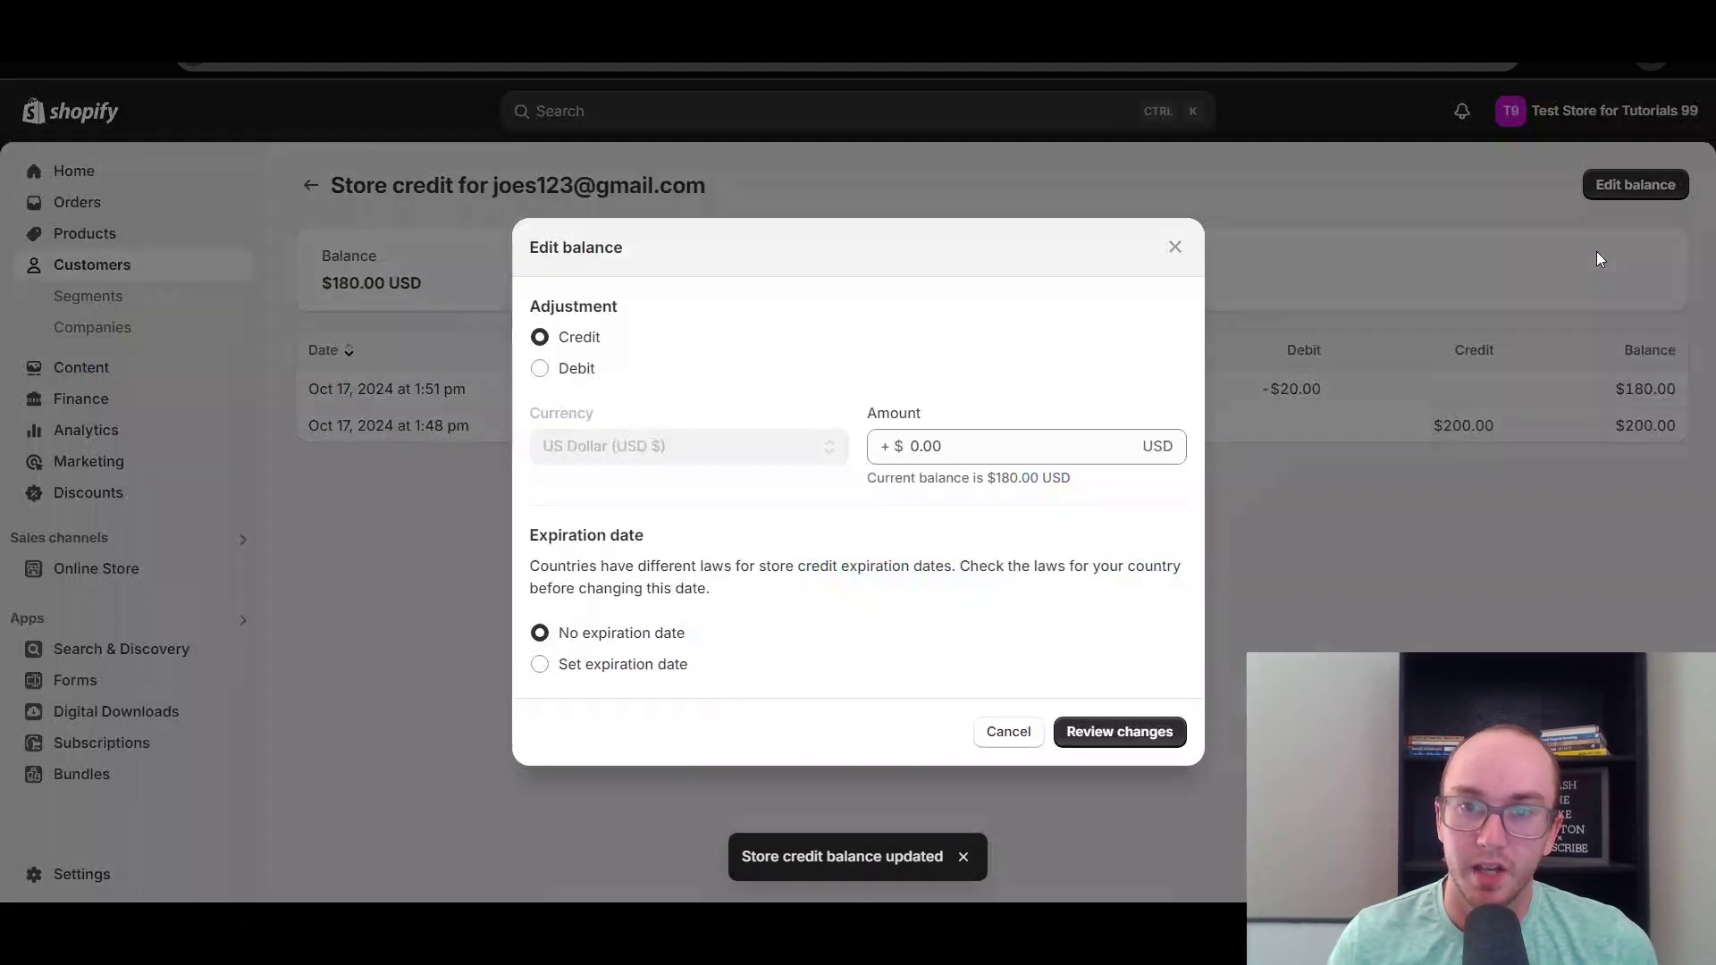
pyautogui.click(1034, 459)
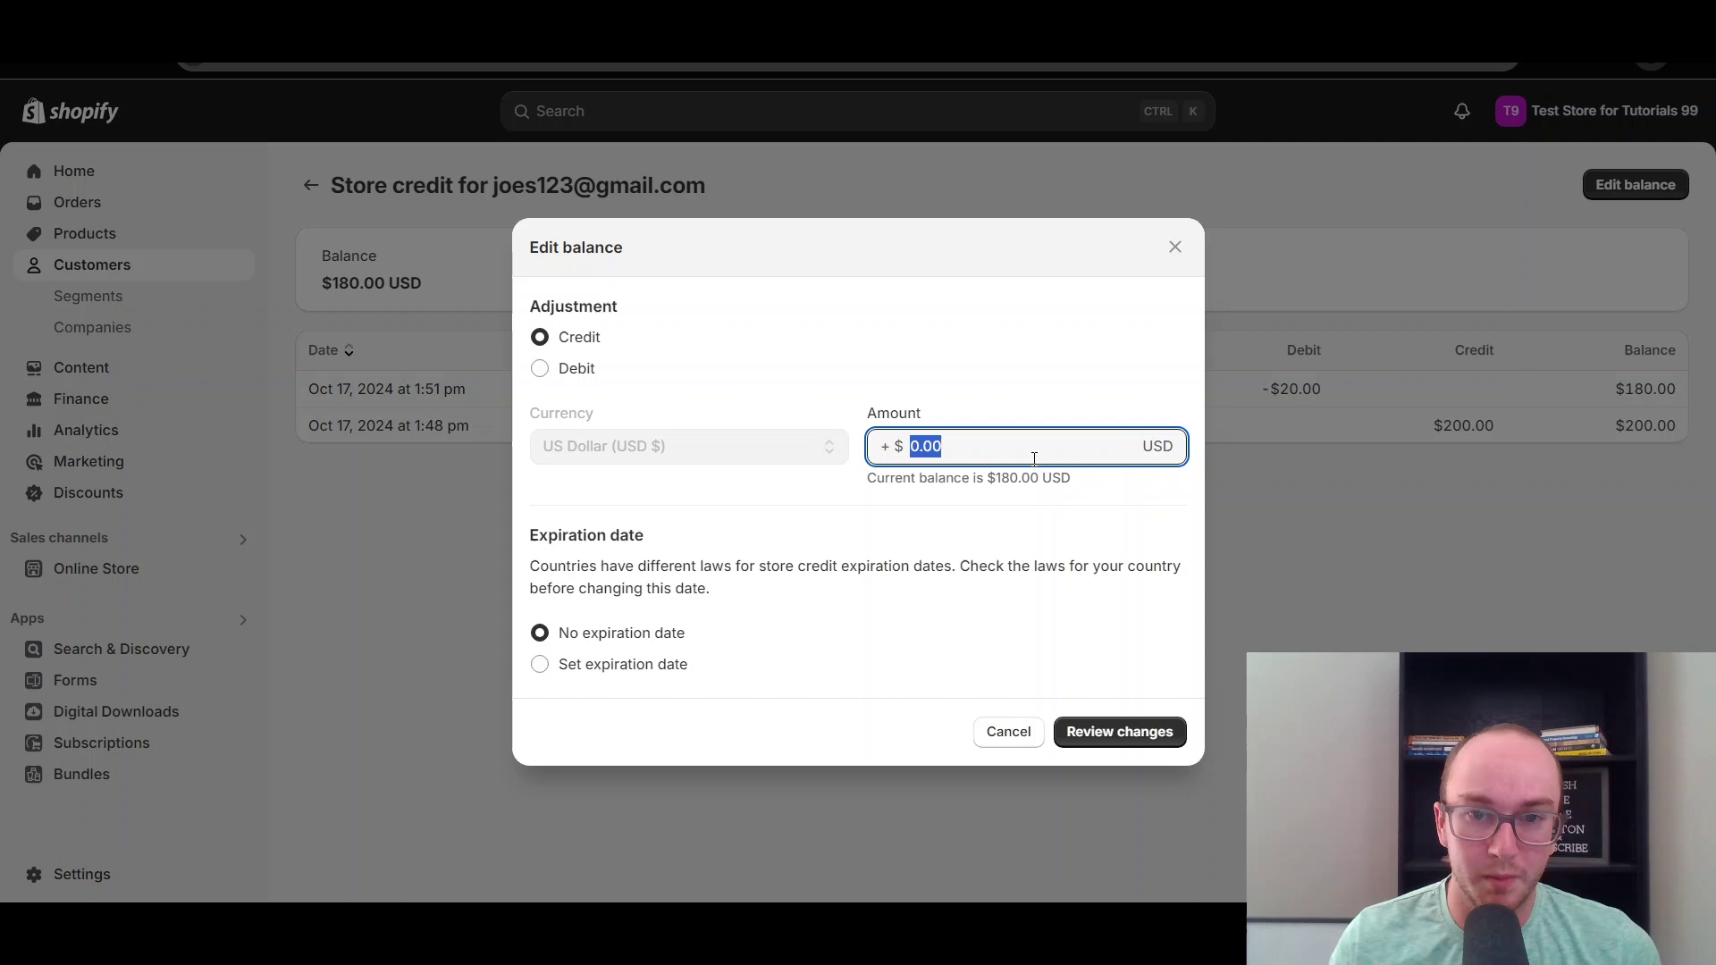
pyautogui.write('30')
pyautogui.click(1061, 515)
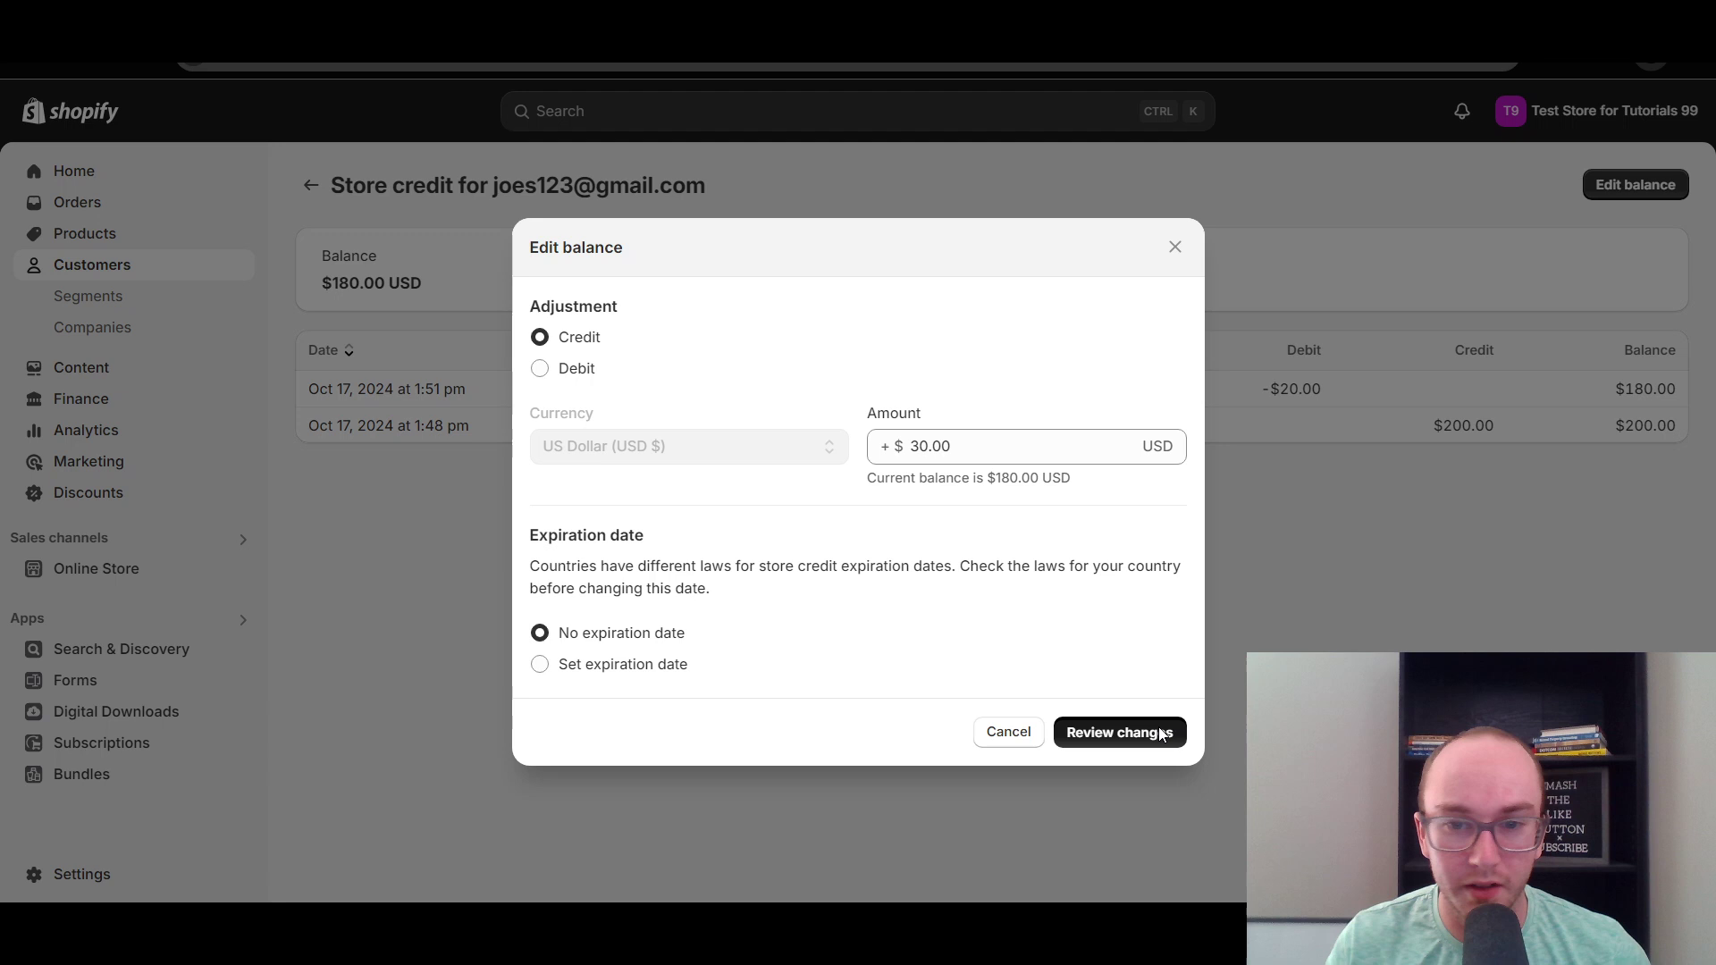
pyautogui.click(1158, 733)
pyautogui.click(955, 615)
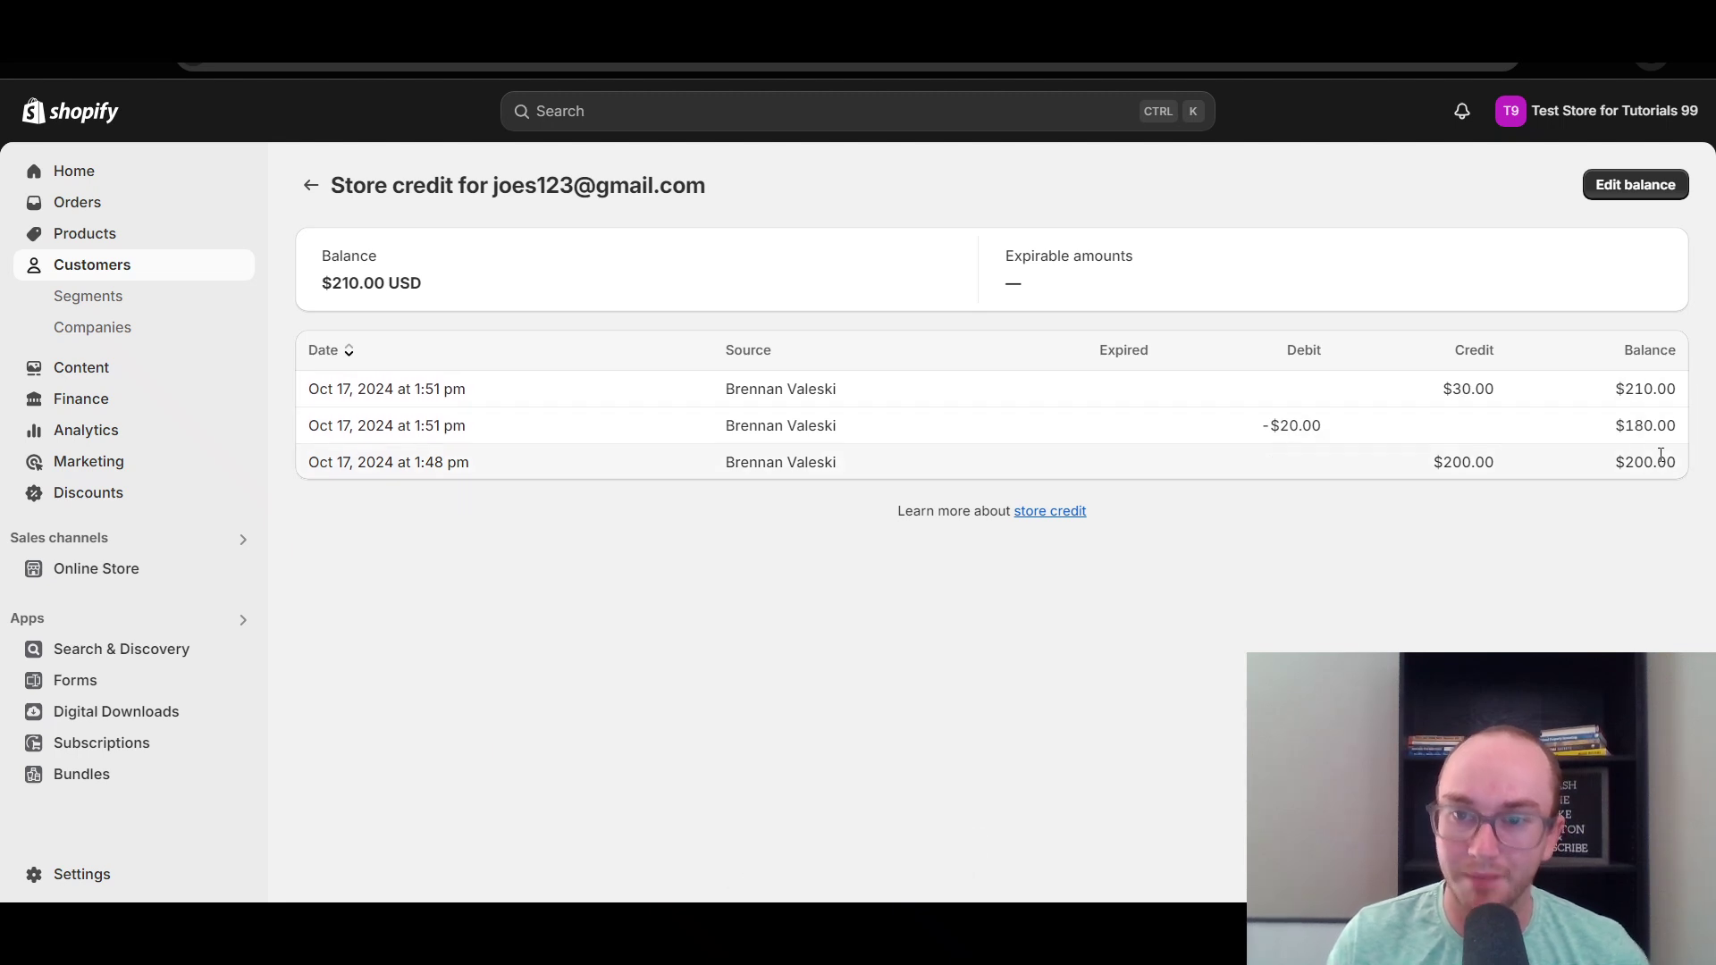
# Step: Add a second $30.00 store credit with an October 17, 2025 expiration date
pyautogui.click(1635, 189)
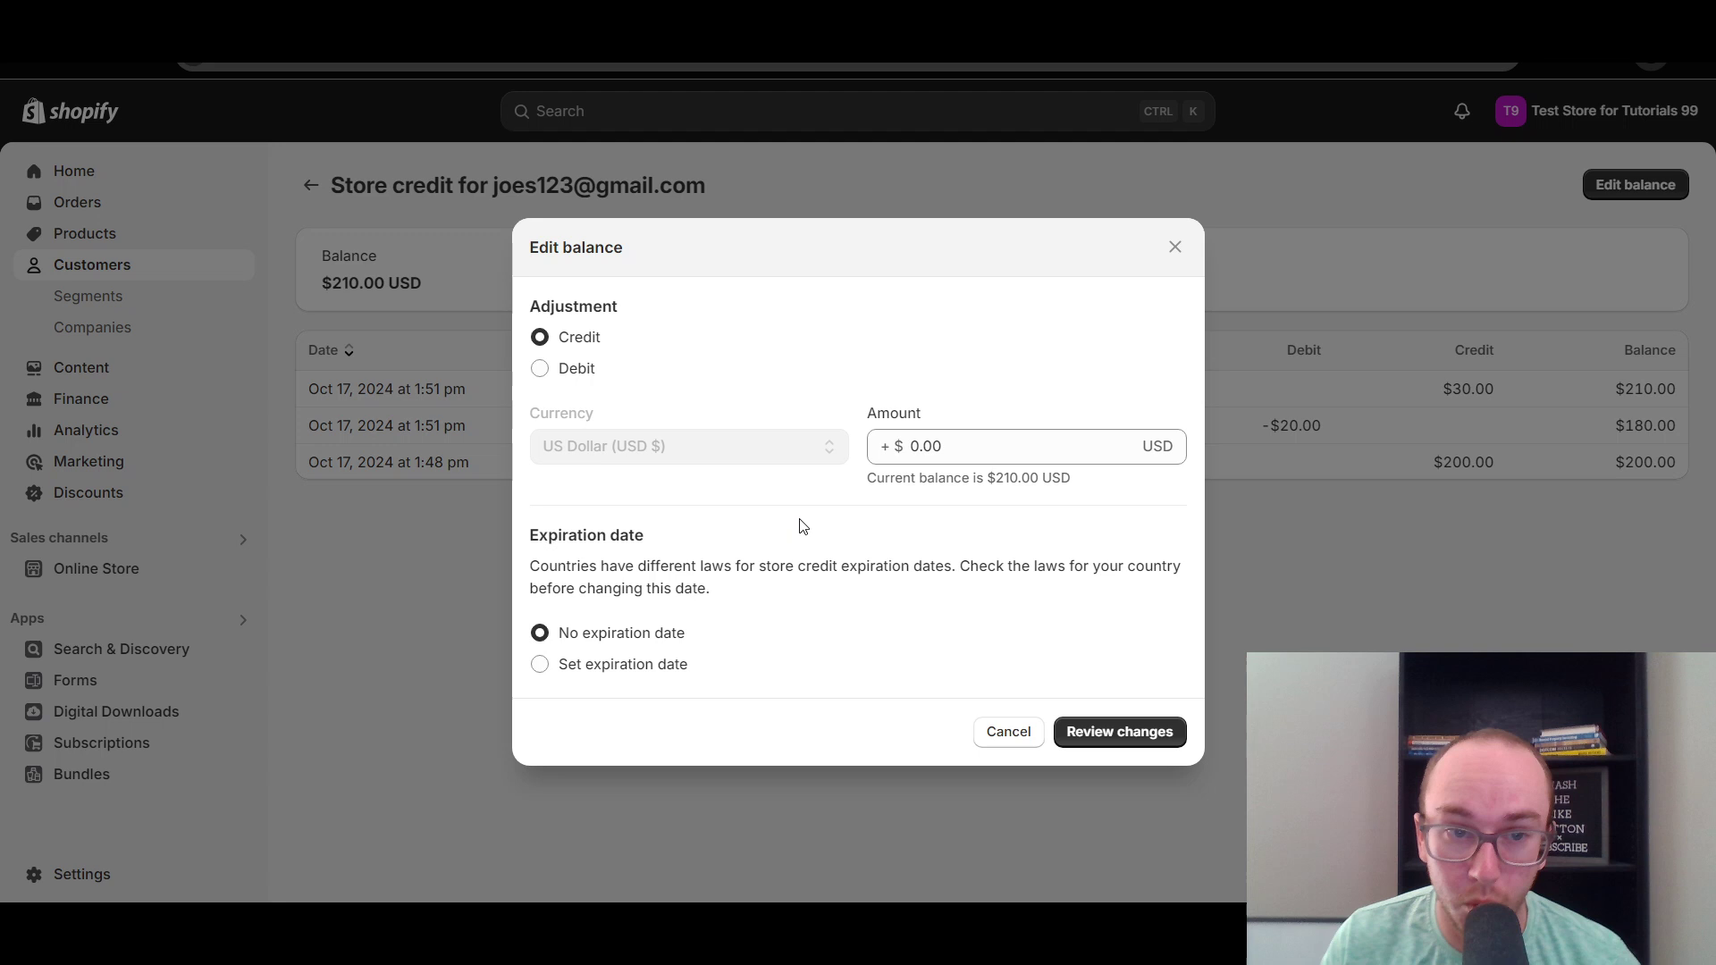
pyautogui.click(623, 666)
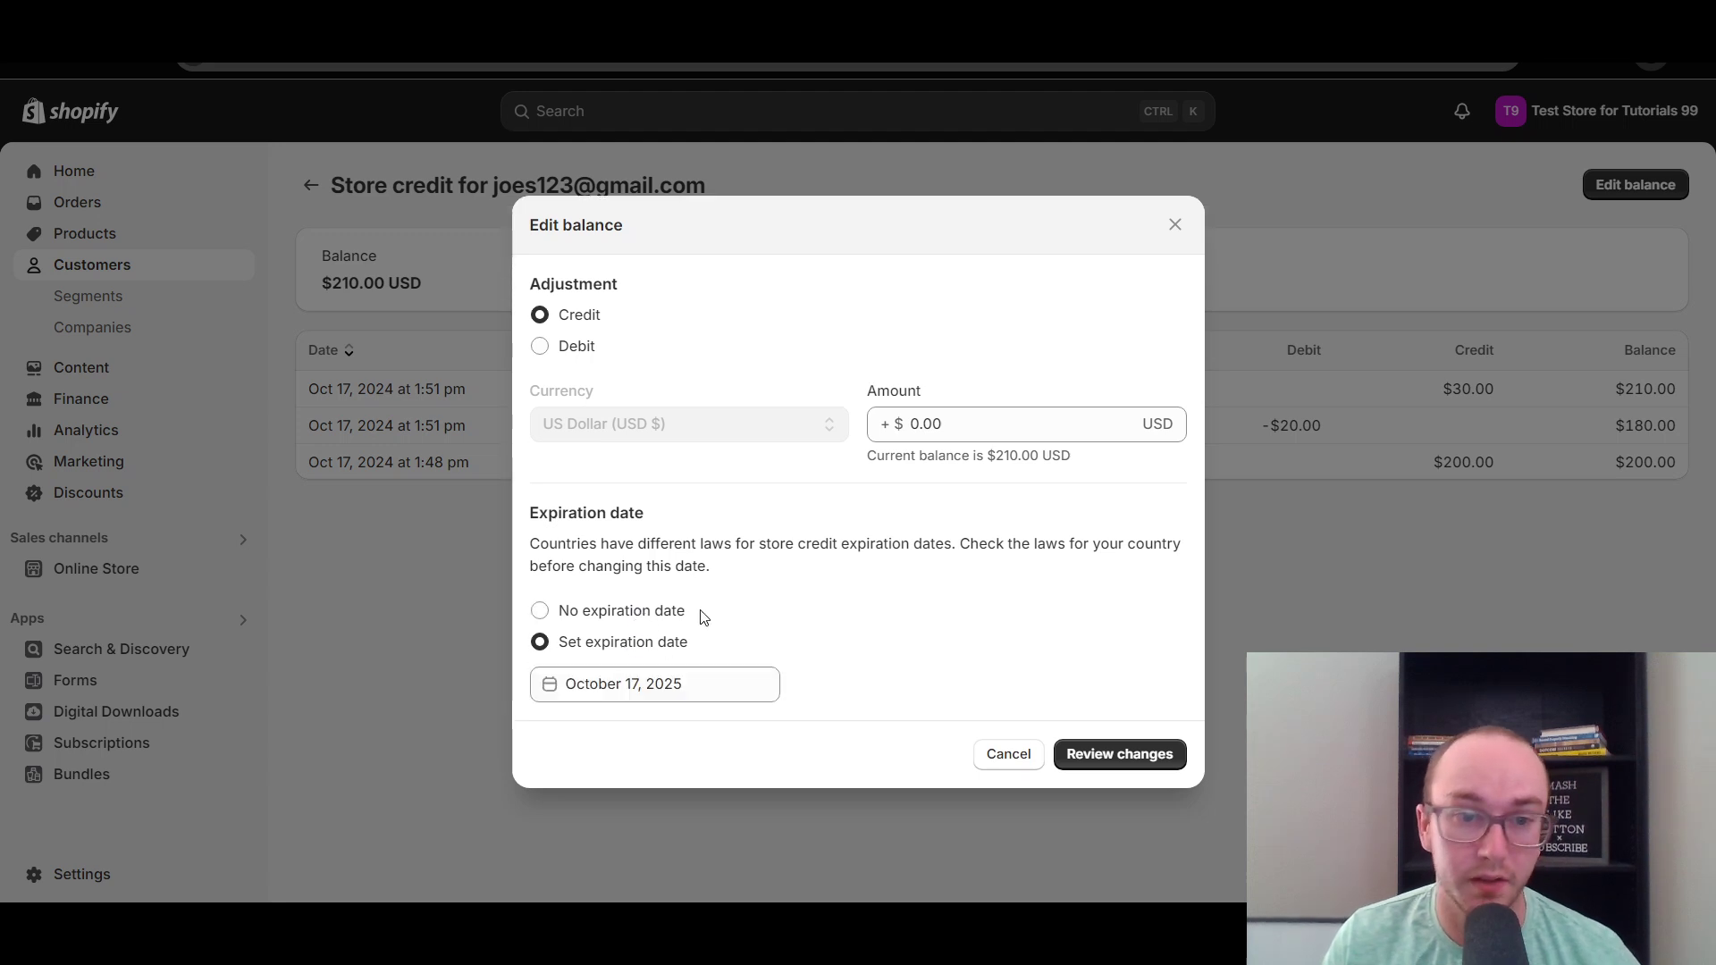
pyautogui.click(974, 423)
pyautogui.write('30')
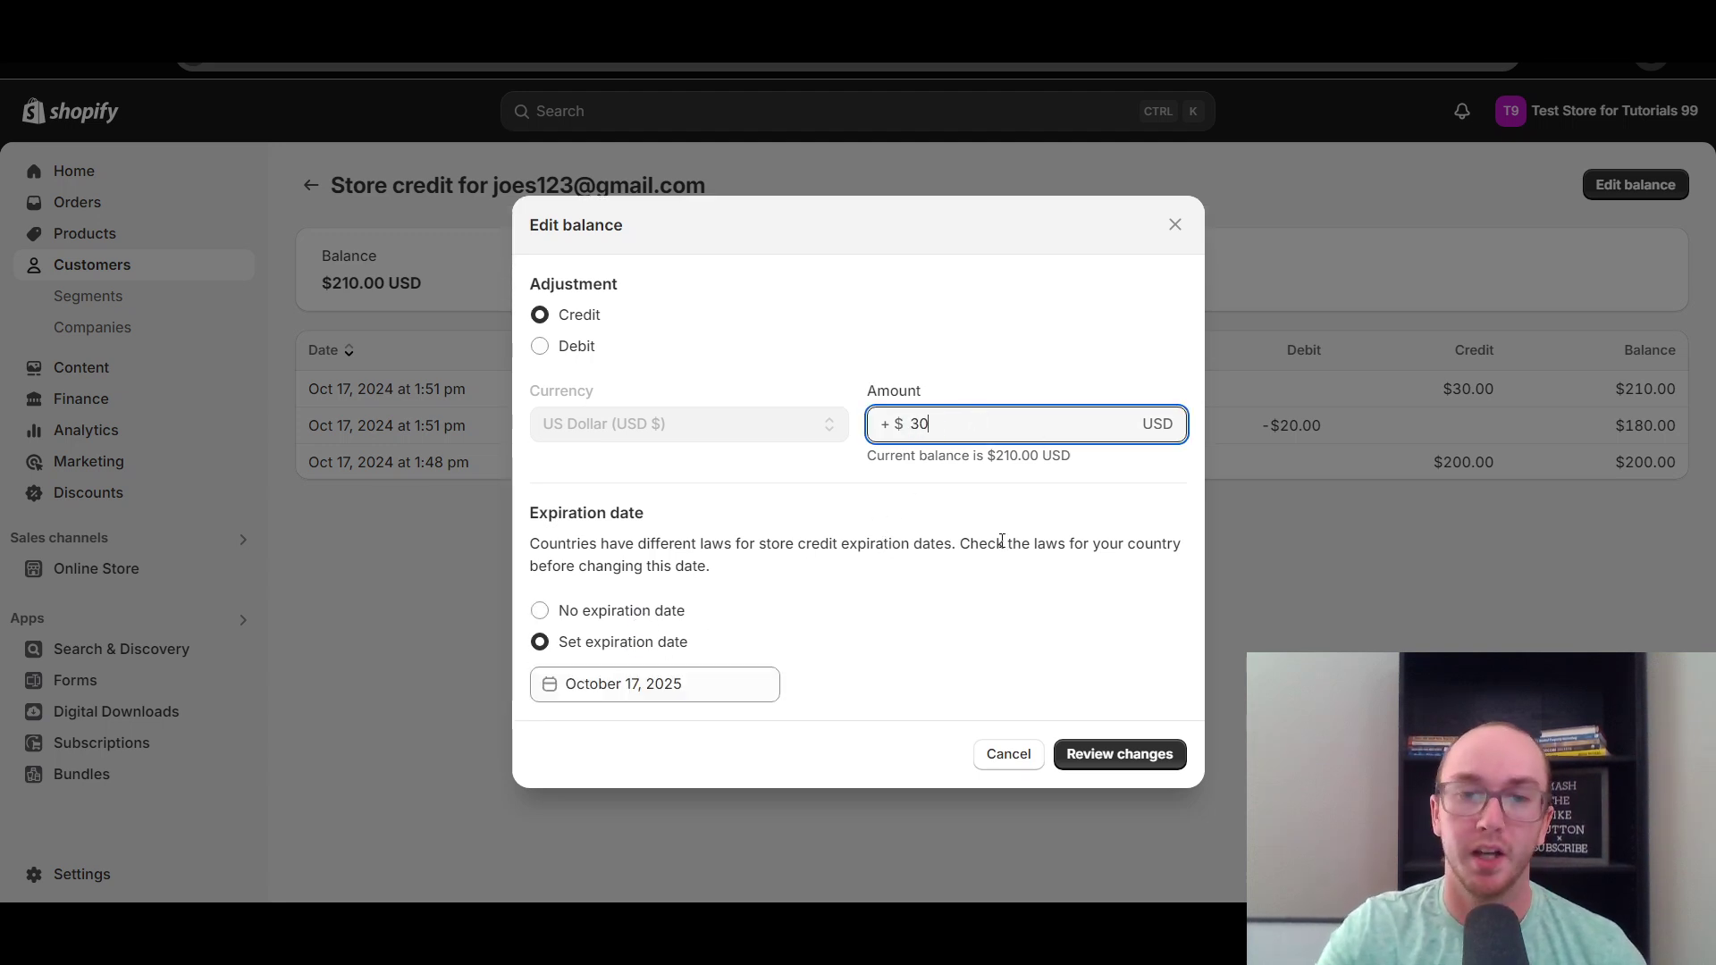
pyautogui.click(1108, 754)
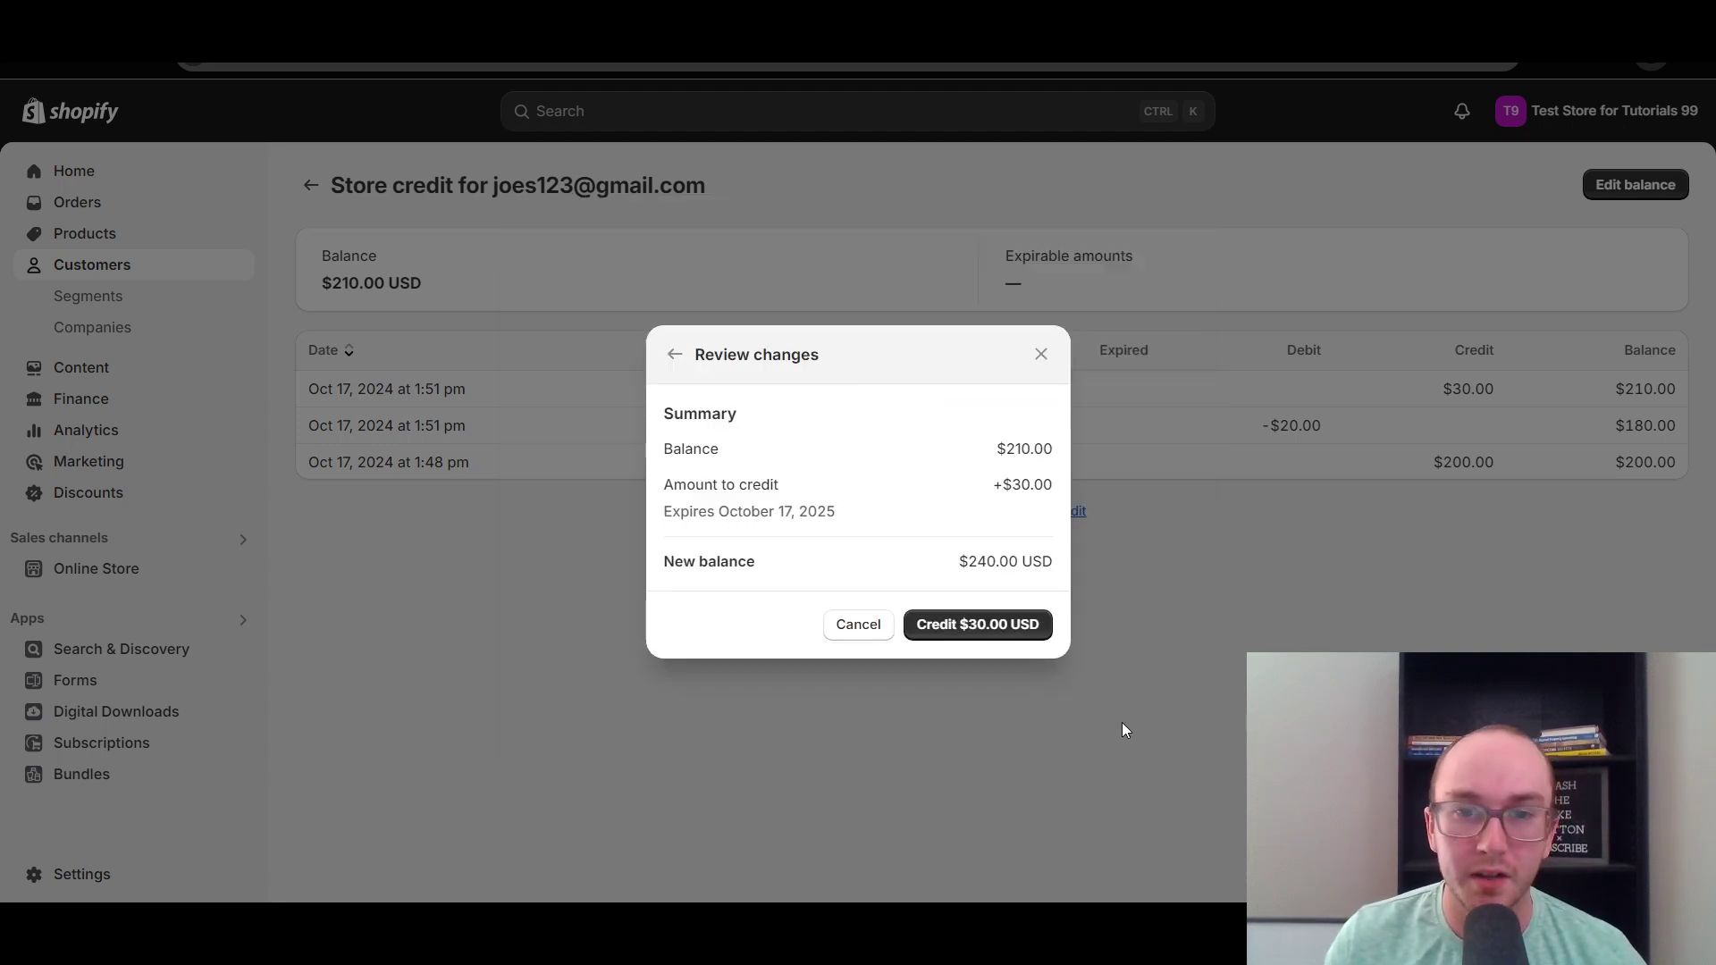
pyautogui.click(1010, 621)
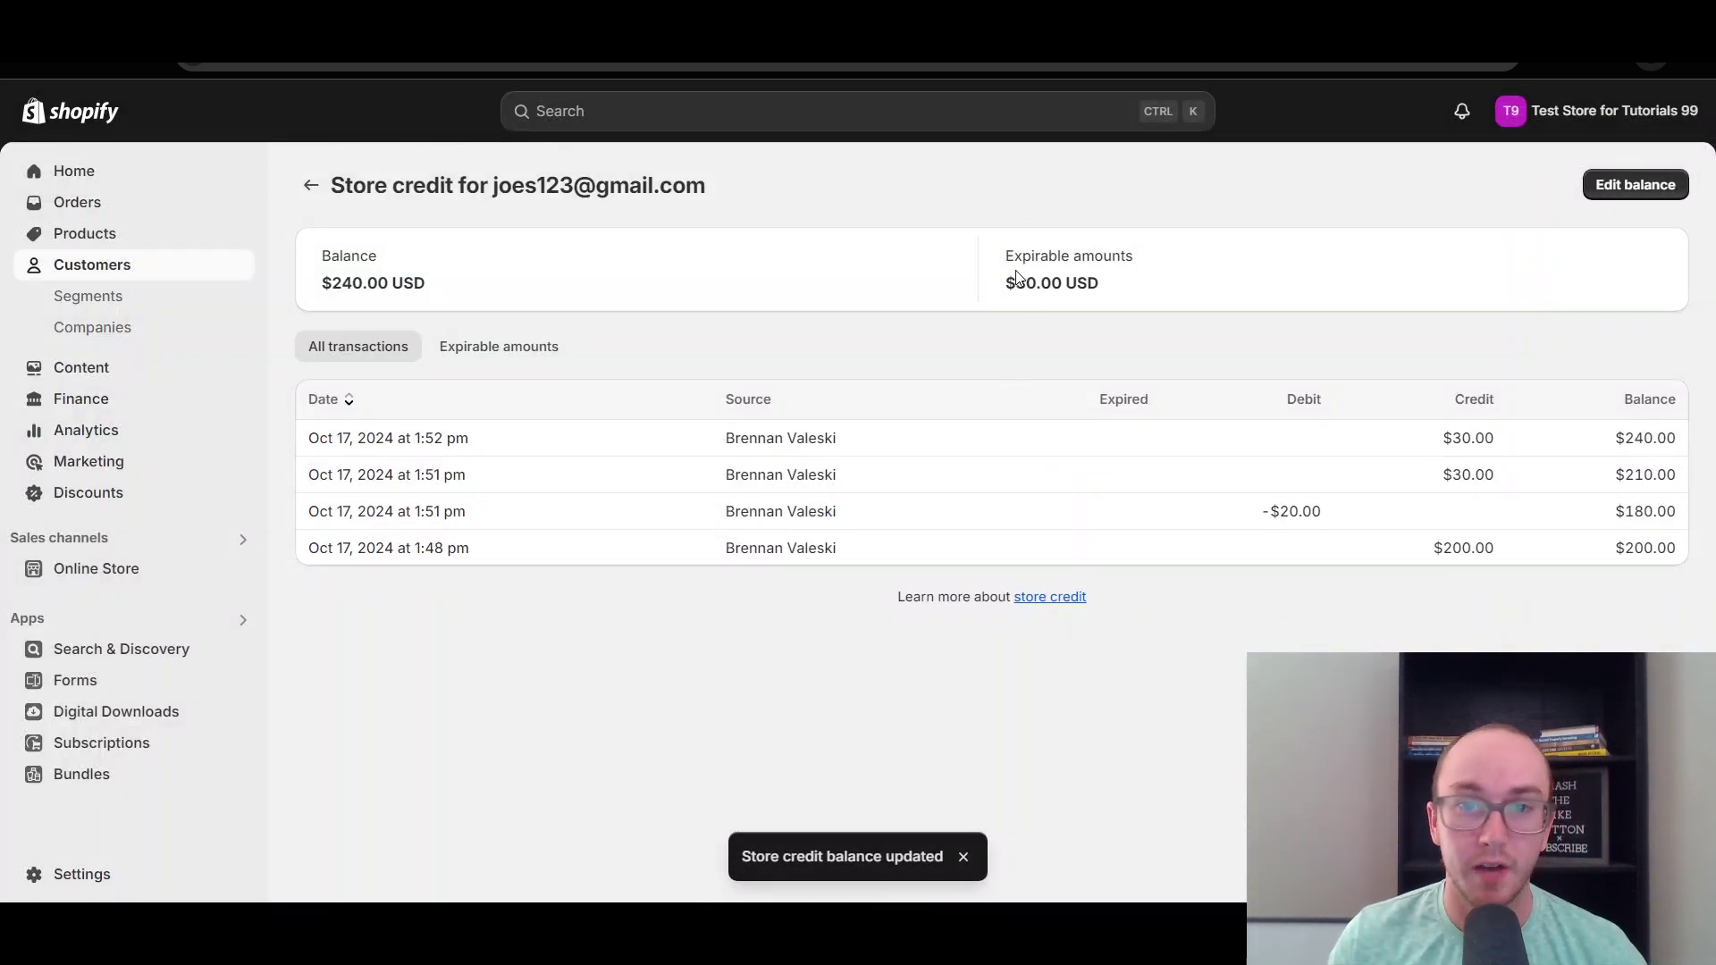
pyautogui.moveTo(1015, 270); pyautogui.dragTo(1115, 292)
pyautogui.click(1117, 294)
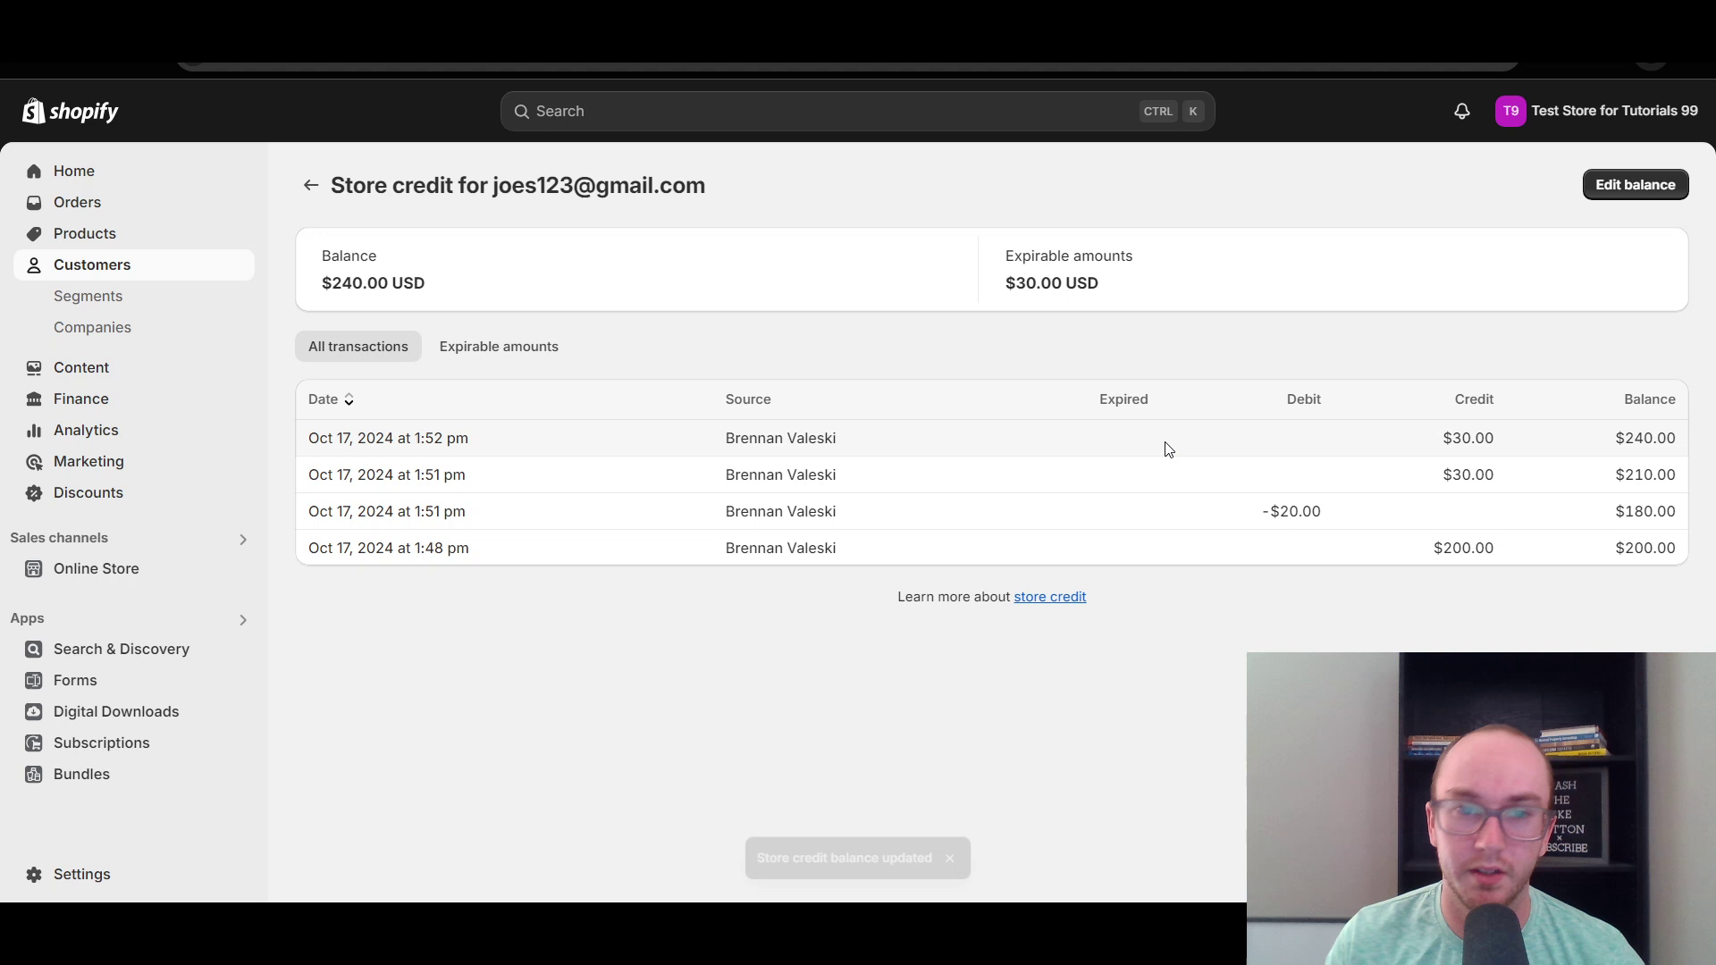
pyautogui.click(478, 346)
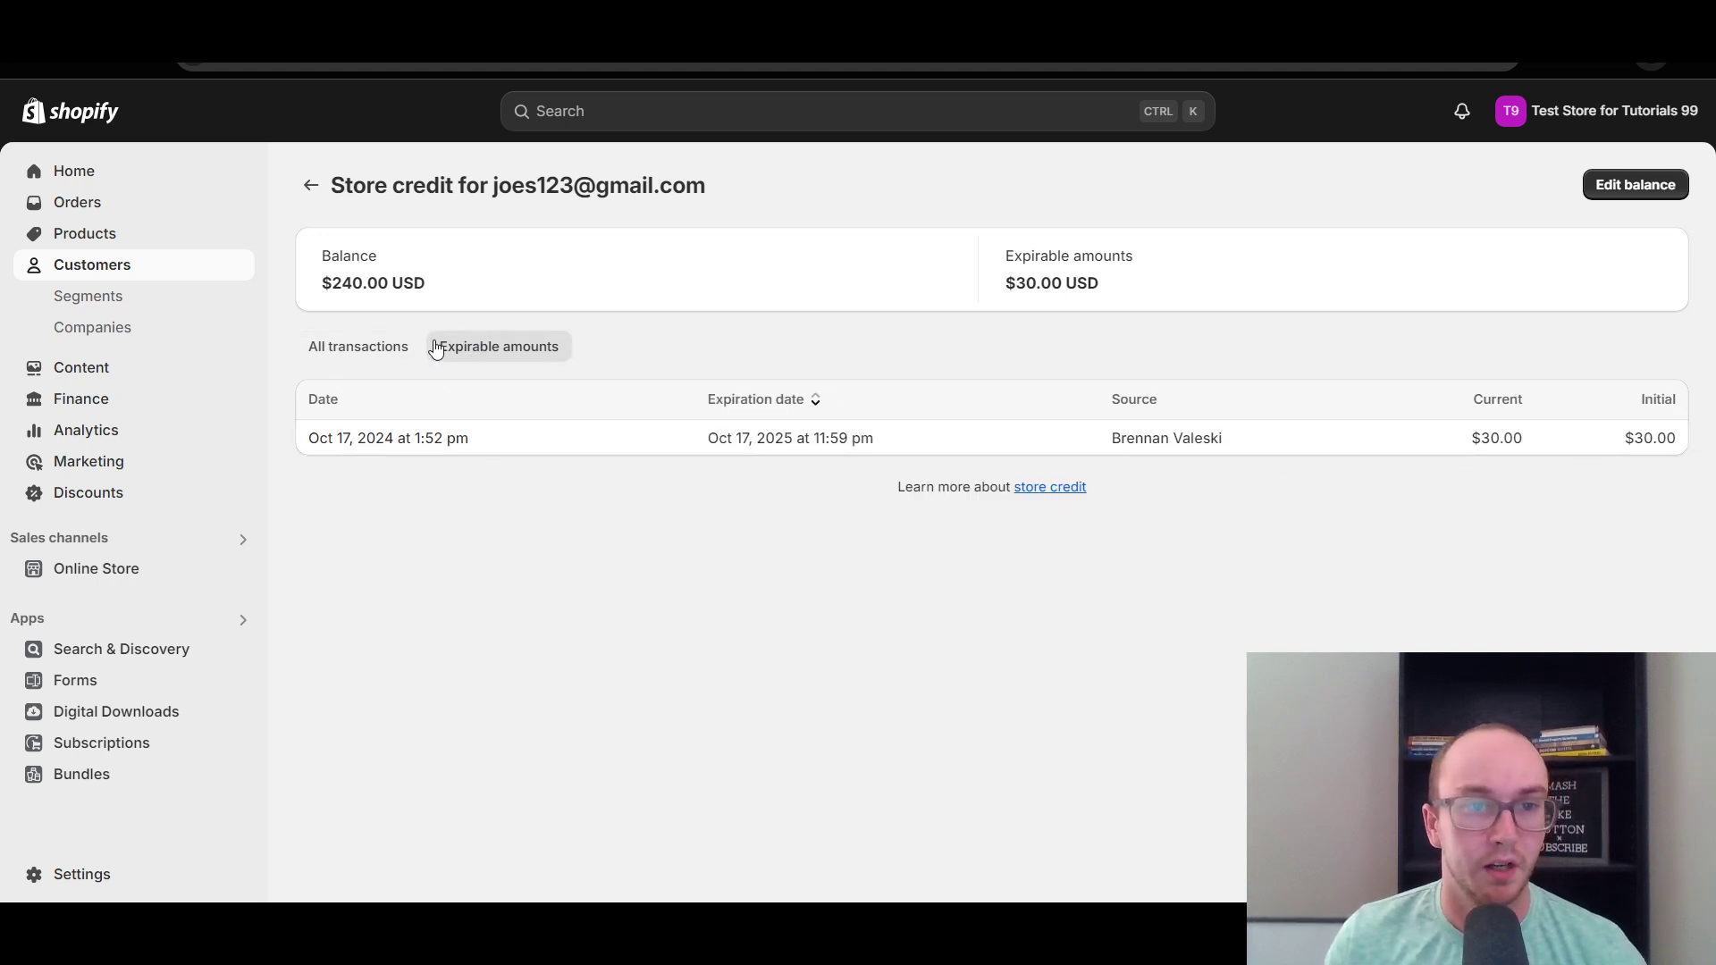
pyautogui.click(383, 353)
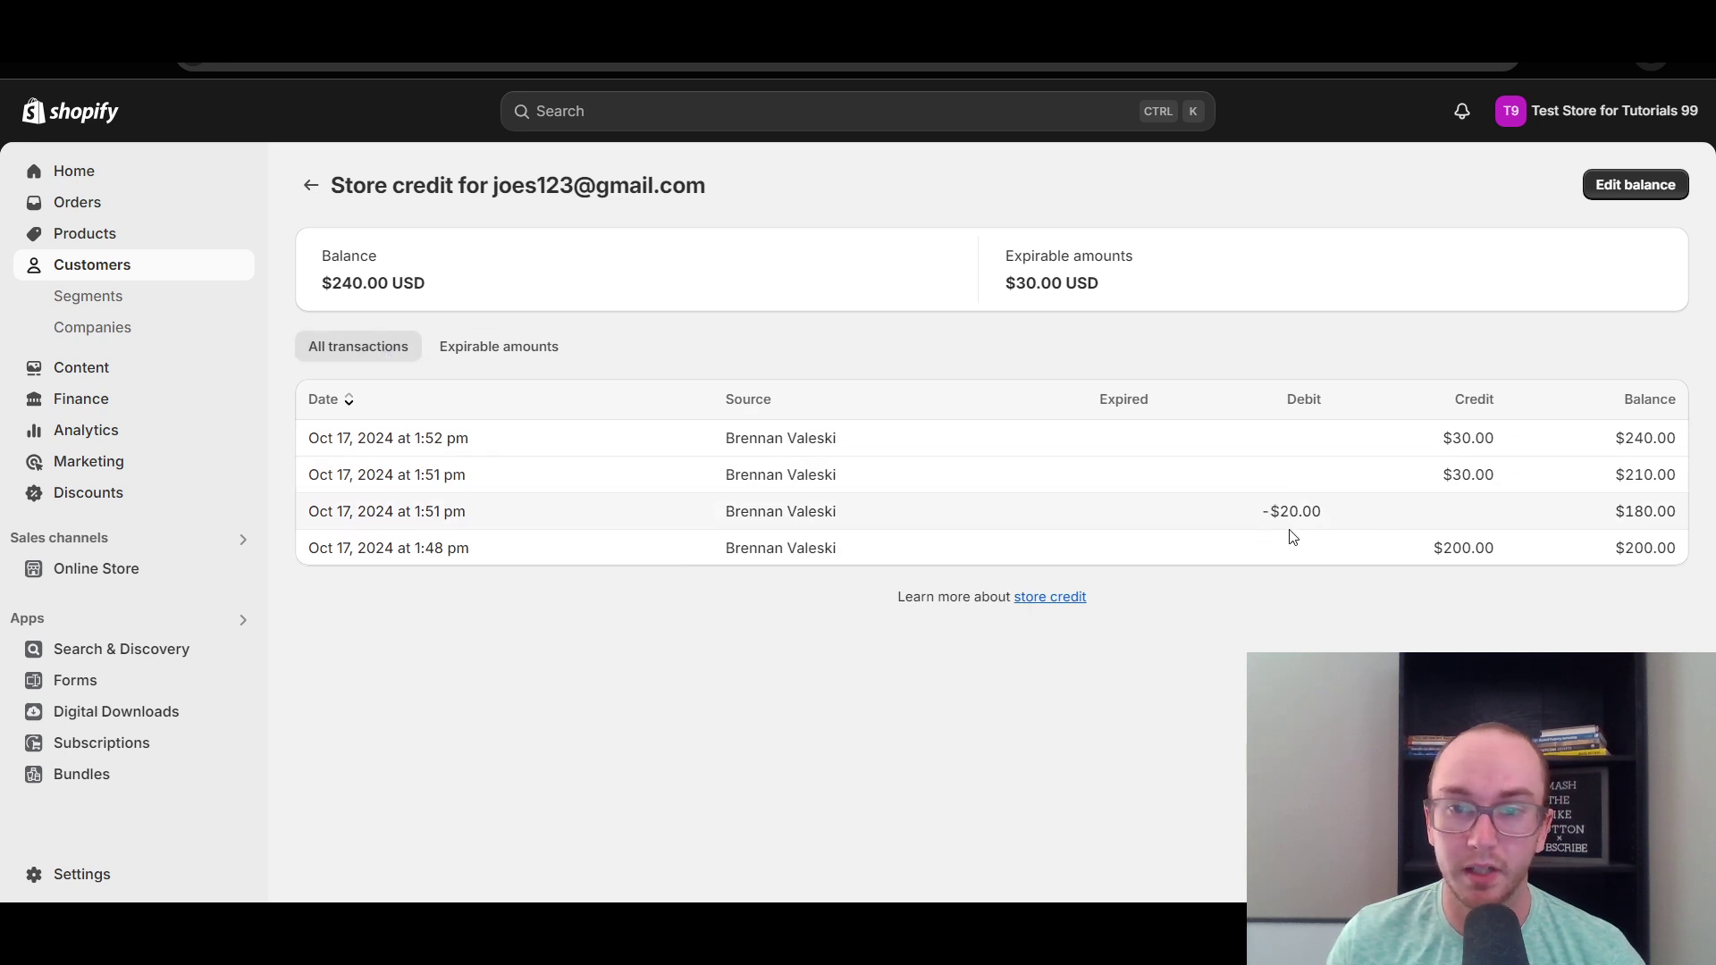
pyautogui.moveTo(1608, 440); pyautogui.dragTo(1673, 441)
pyautogui.click(1674, 478)
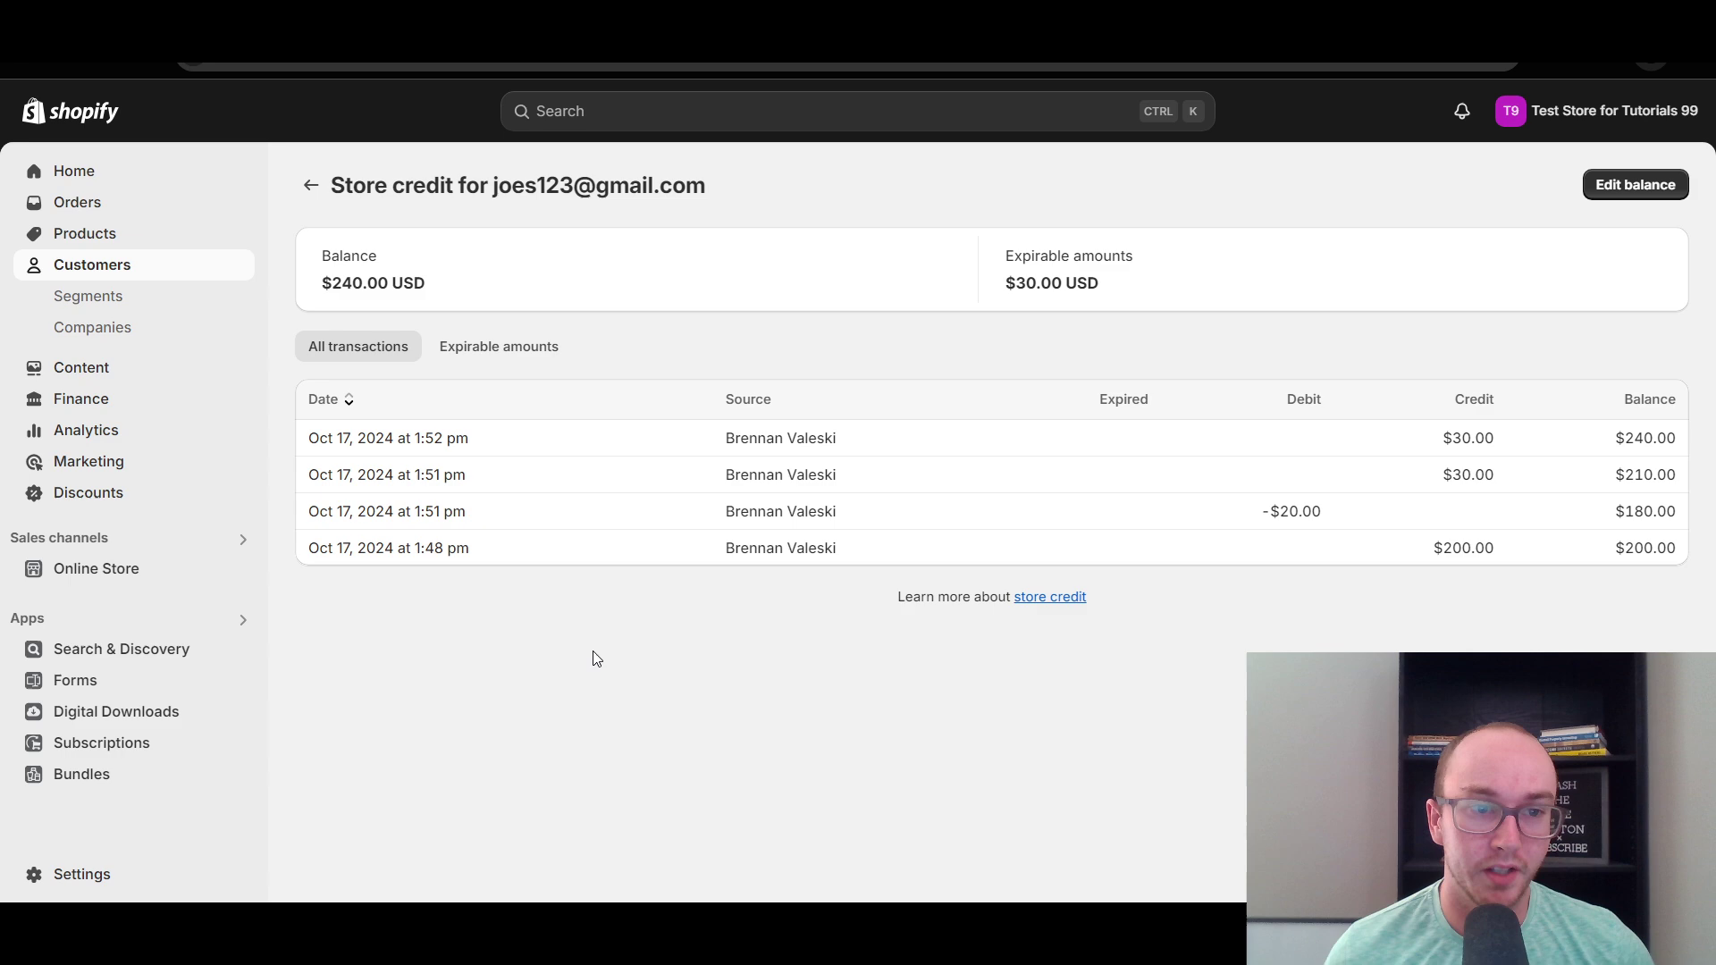
# Step: Back on the customer's profile, review the timeline's four store credit adjustments and the $240.00 balance
pyautogui.click(310, 185)
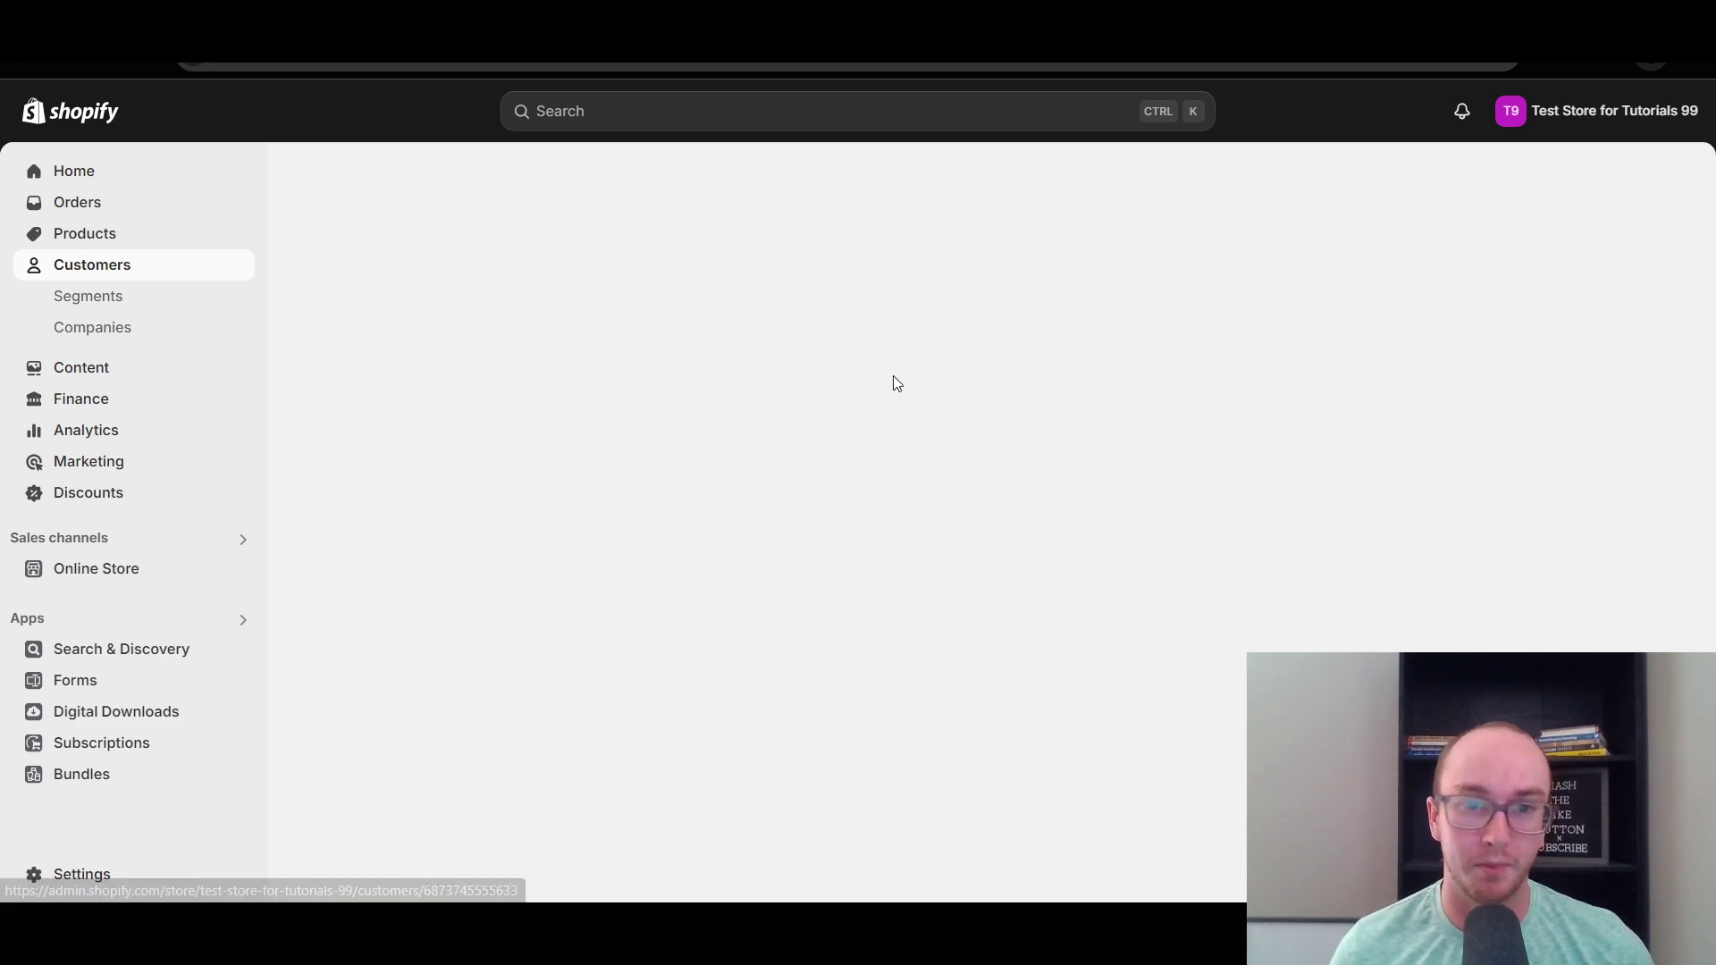
pyautogui.scroll(-1, 1161, 593)
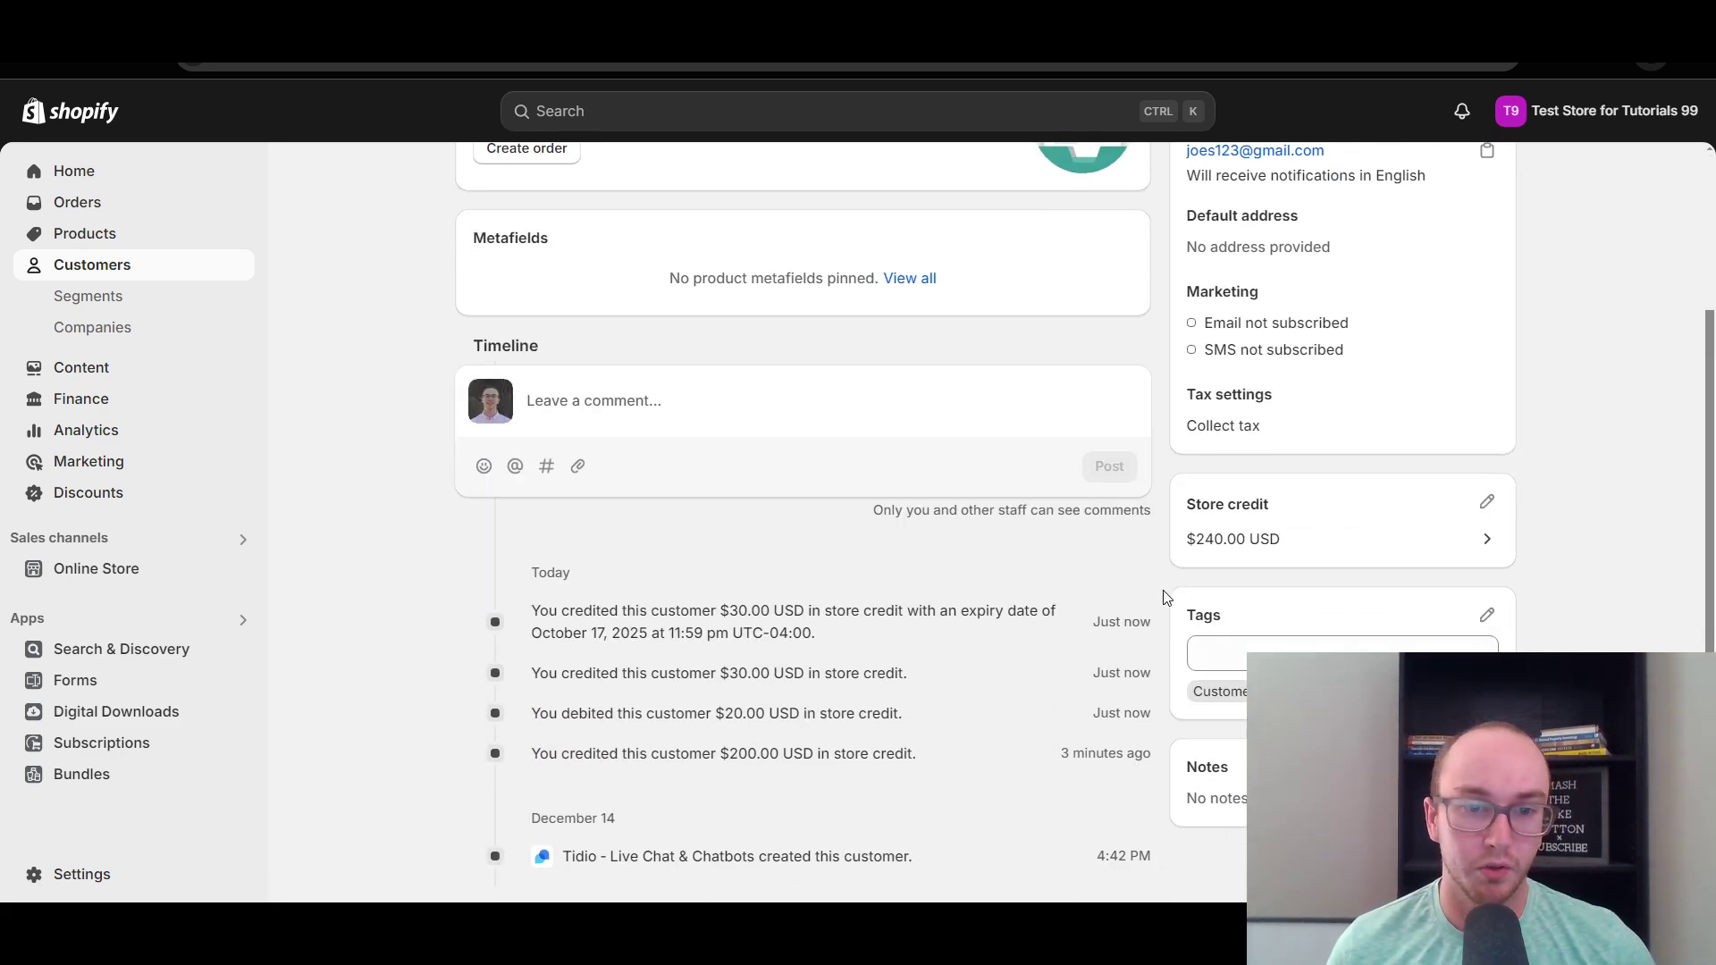
pyautogui.scroll(-1, 745, 762)
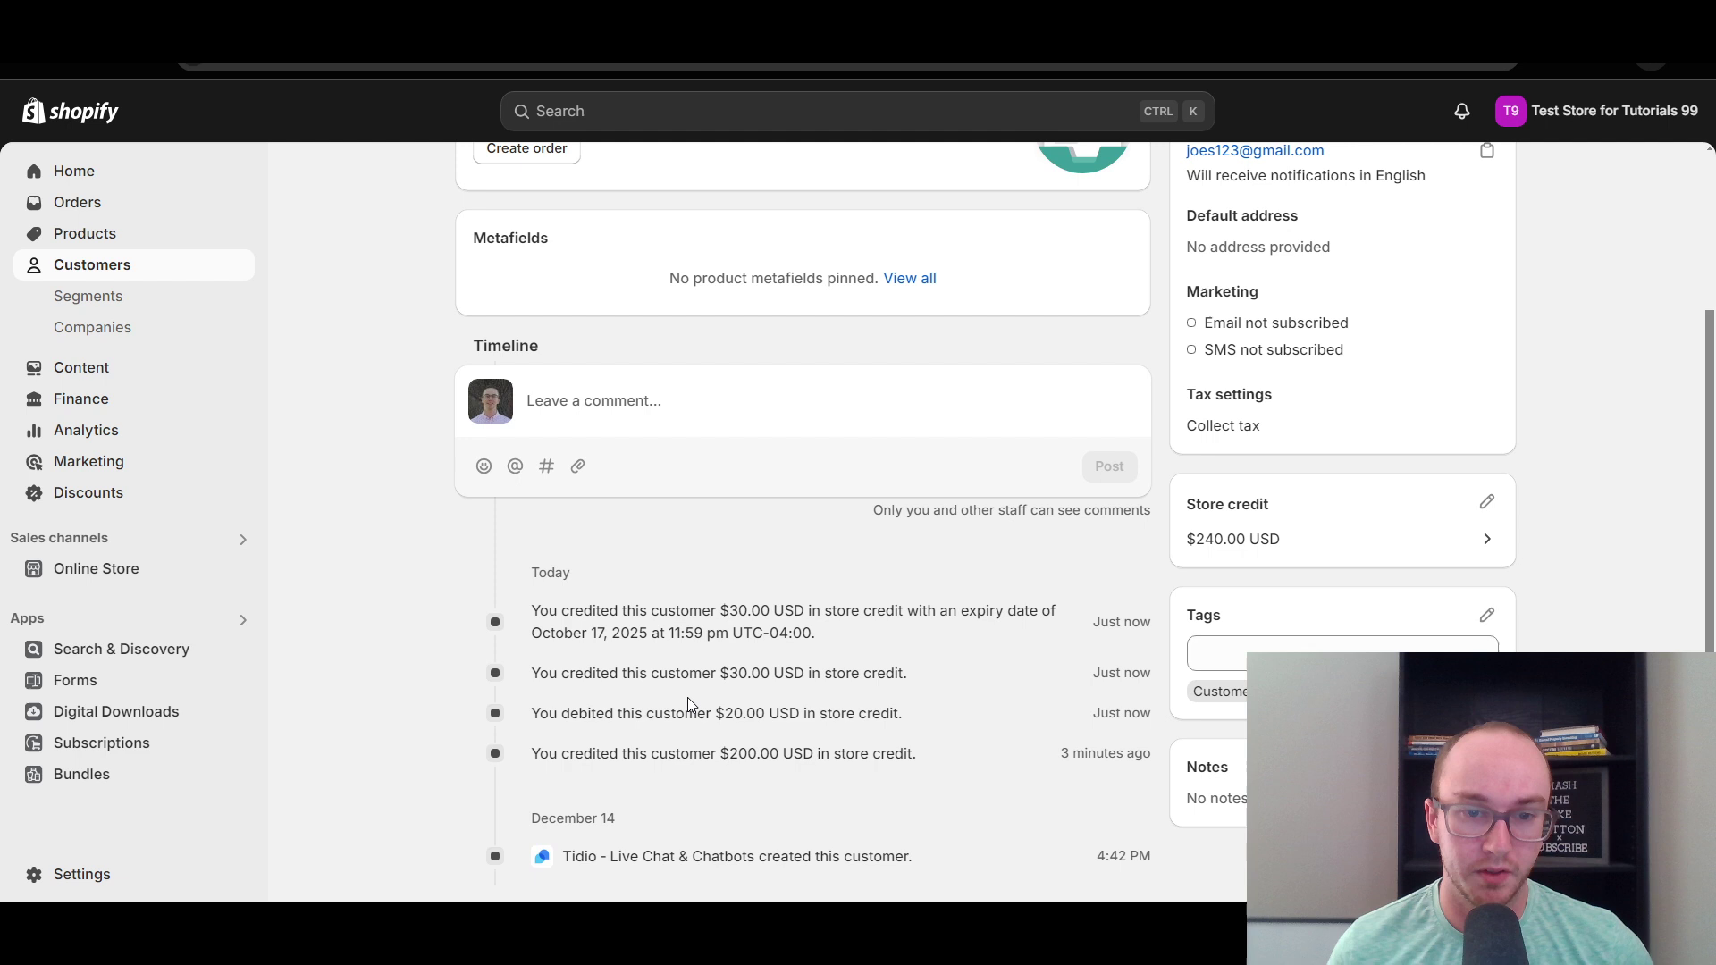
pyautogui.scroll(2, 742, 689)
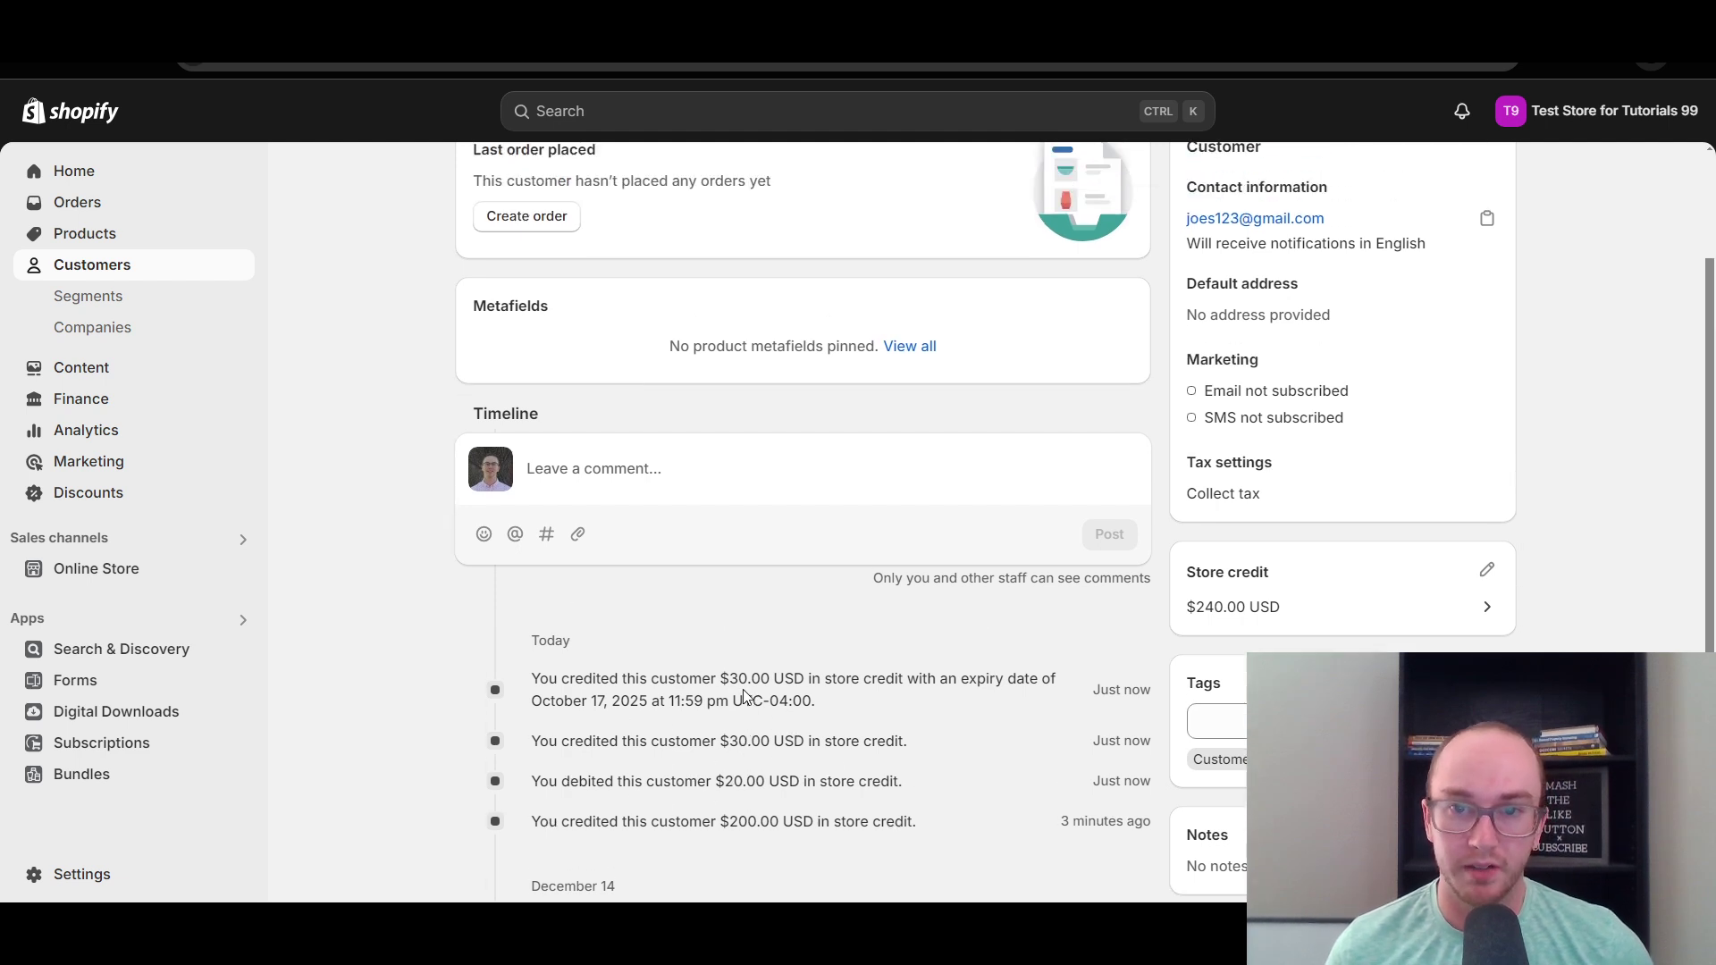
pyautogui.scroll(-2, 747, 682)
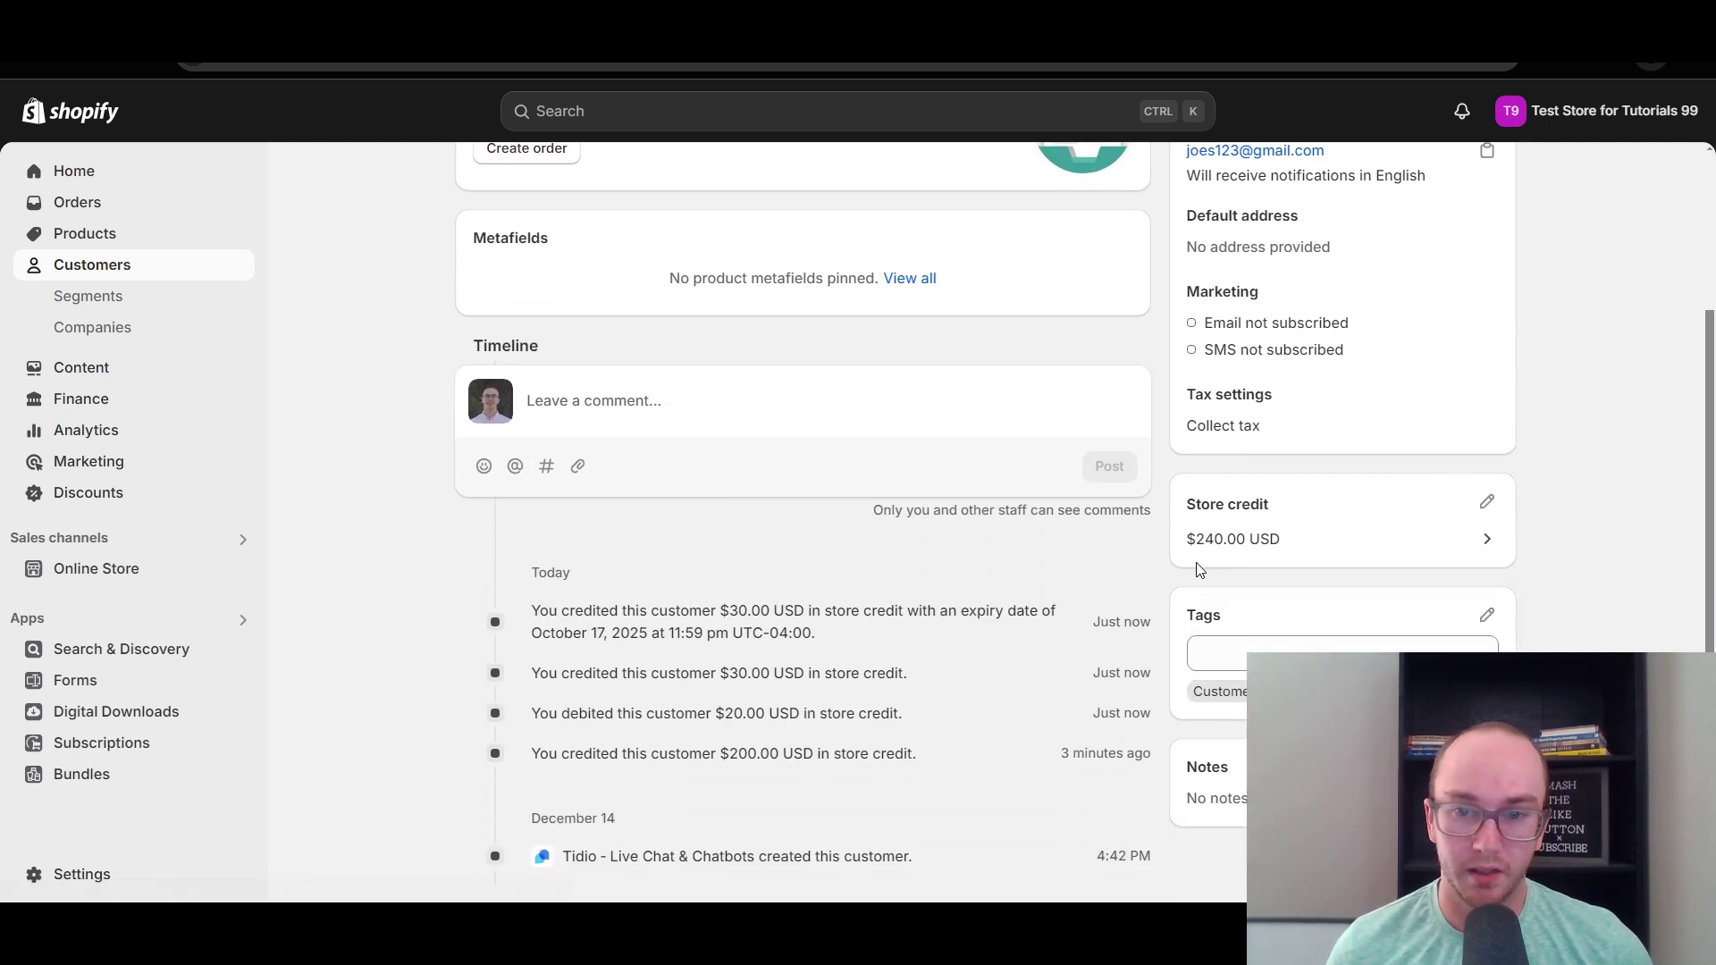
pyautogui.scroll(2, 947, 722)
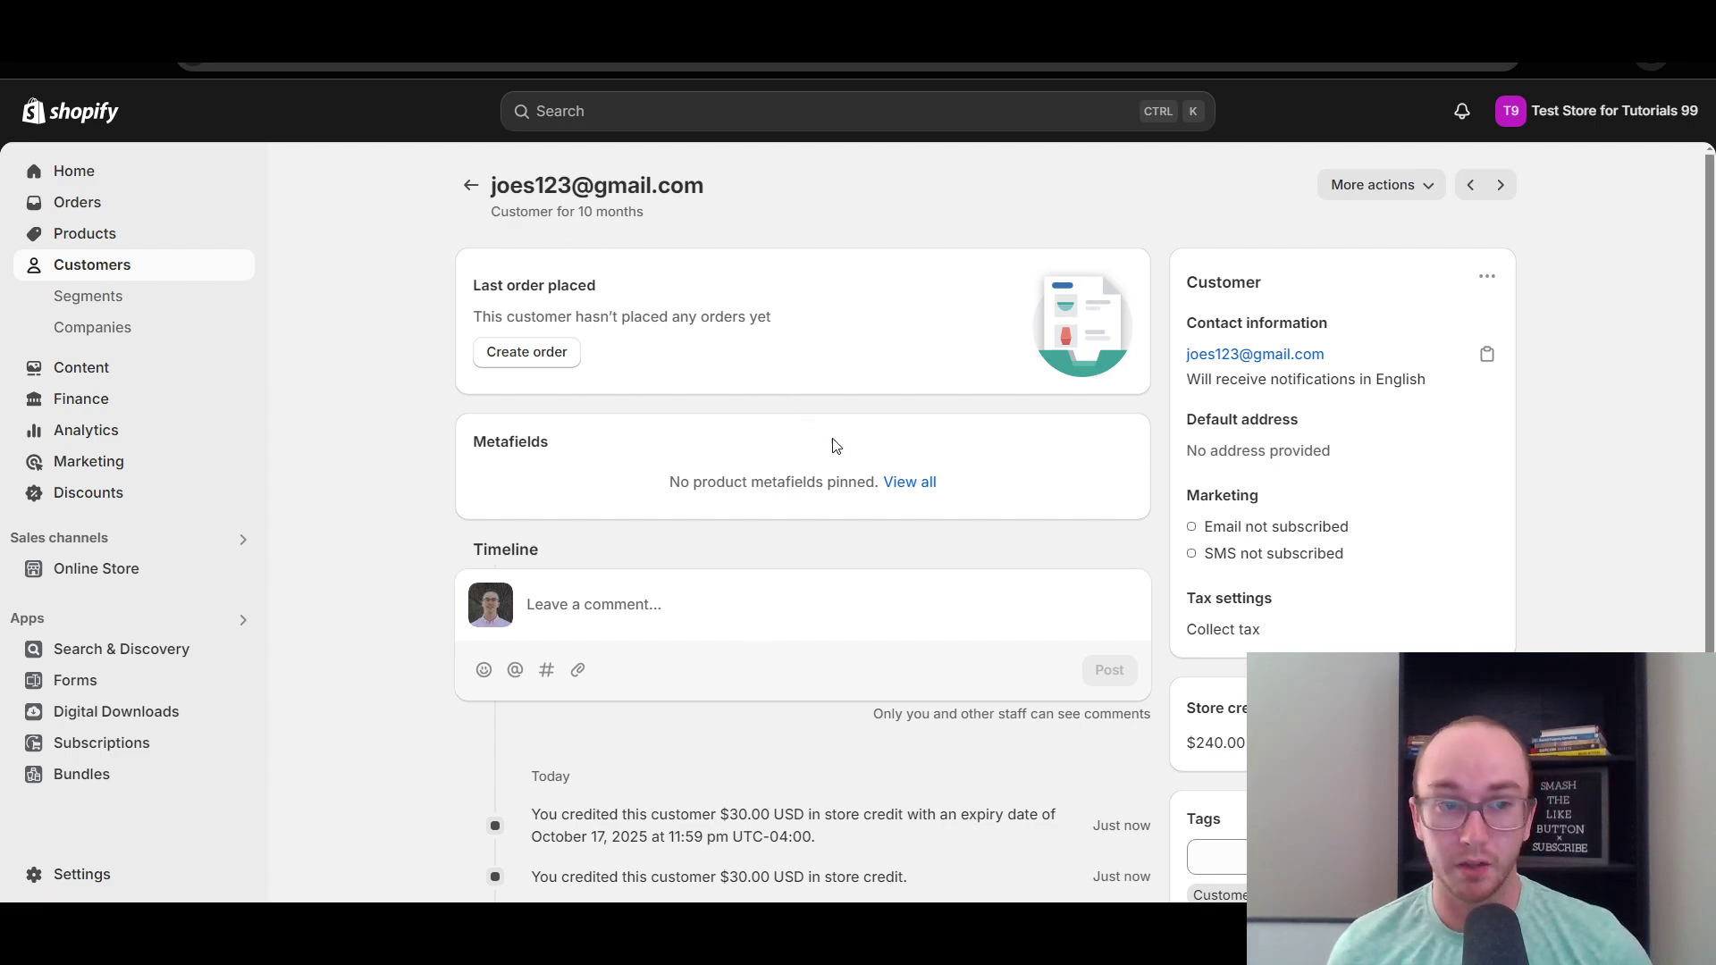
pyautogui.scroll(-2, 875, 691)
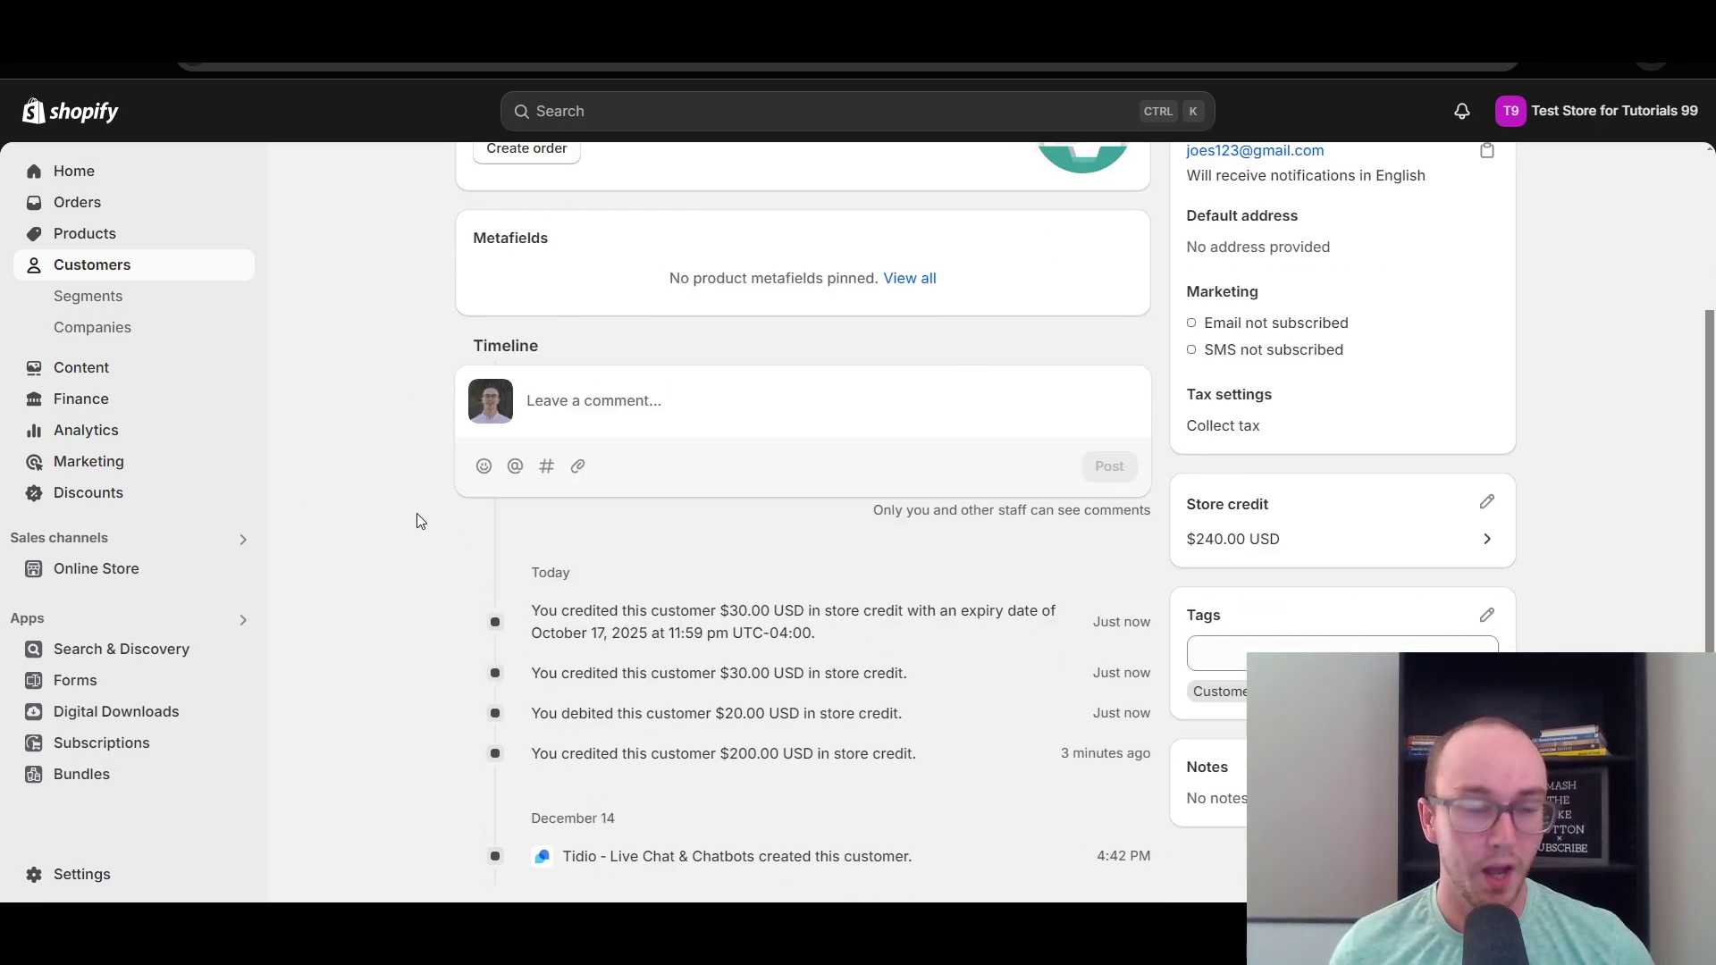
pyautogui.scroll(2, 384, 447)
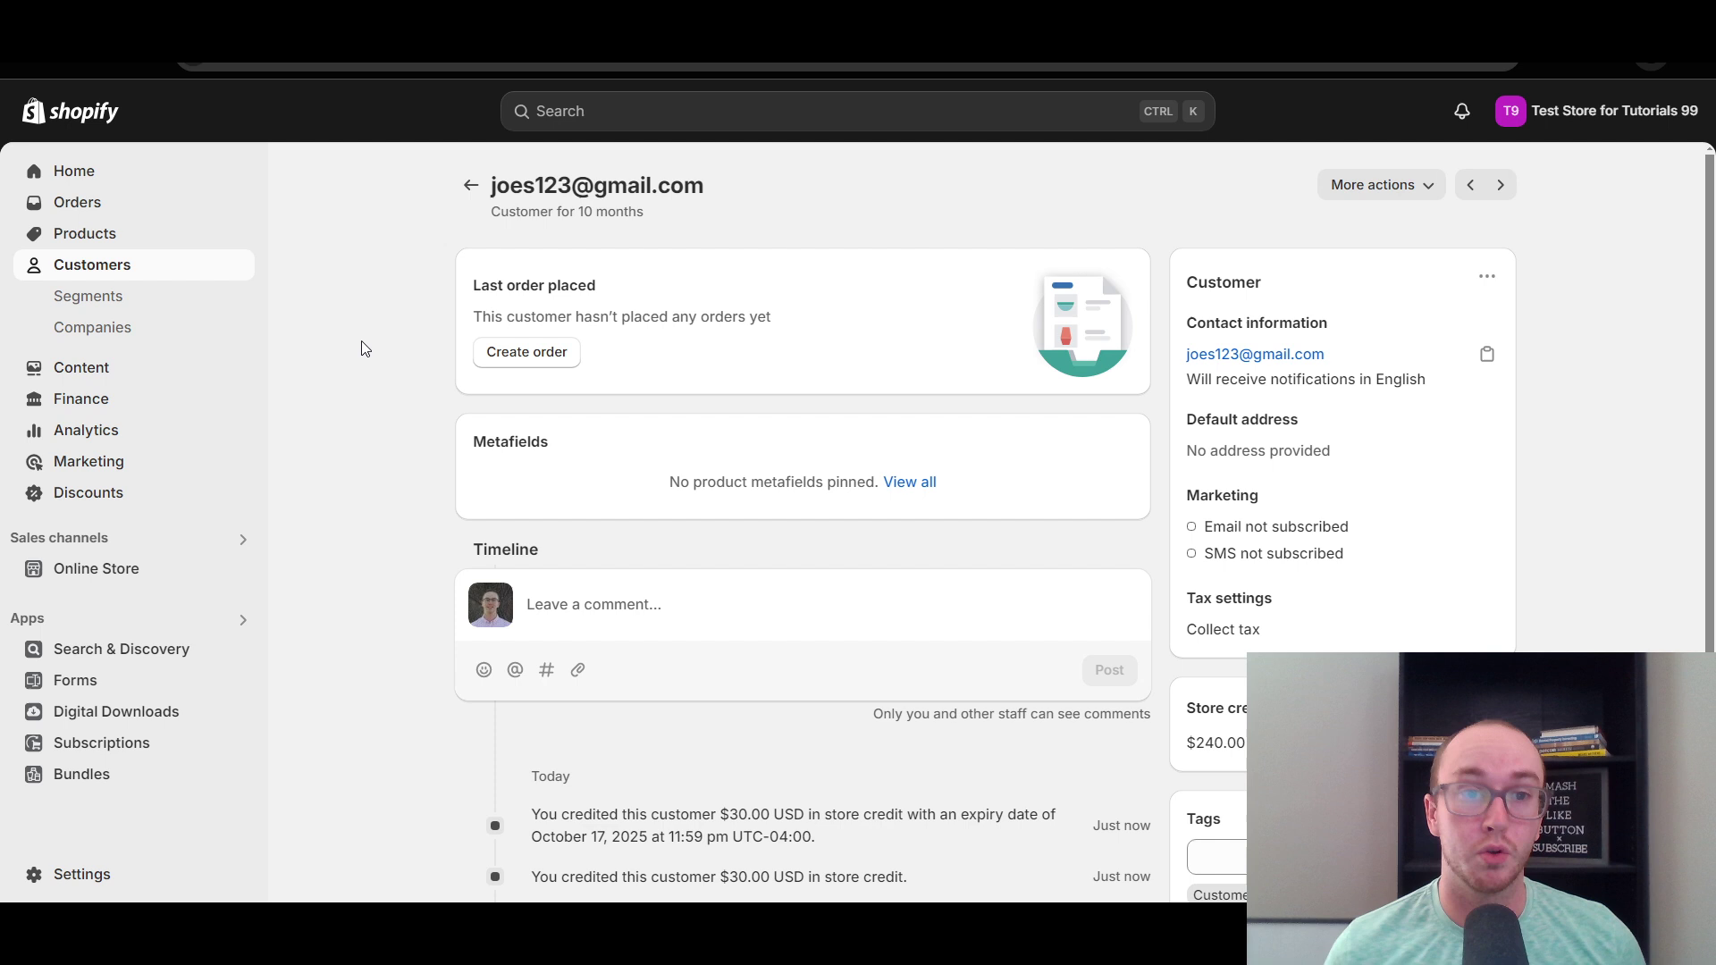